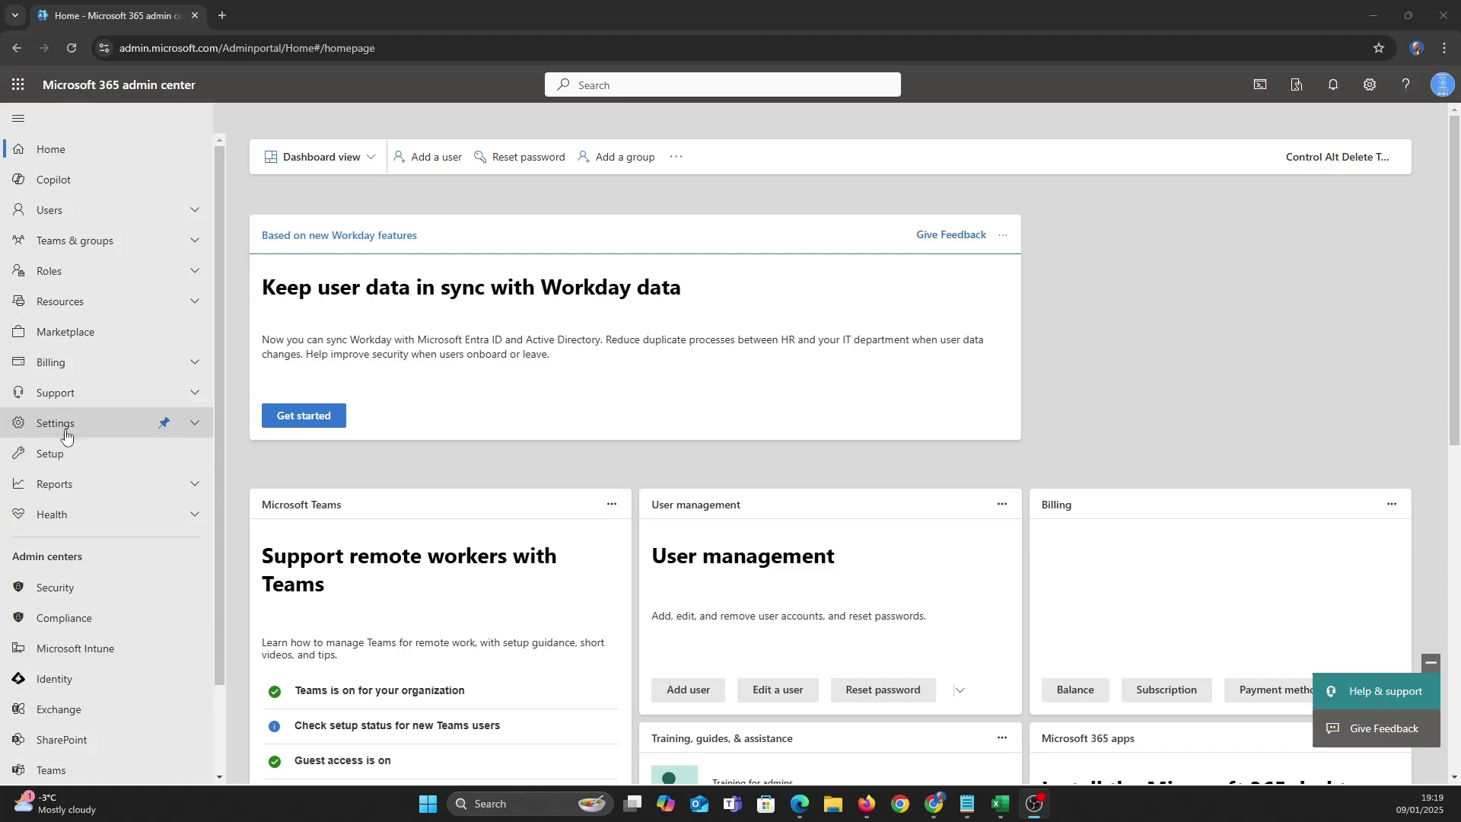
Under Org settings > Self-service trials and purchases, set Microsoft 365 Copilot to Do not allow and save.
{"action": "left_click", "coordinate": [65, 426]}
{"action": "left_click", "coordinate": [78, 499]}
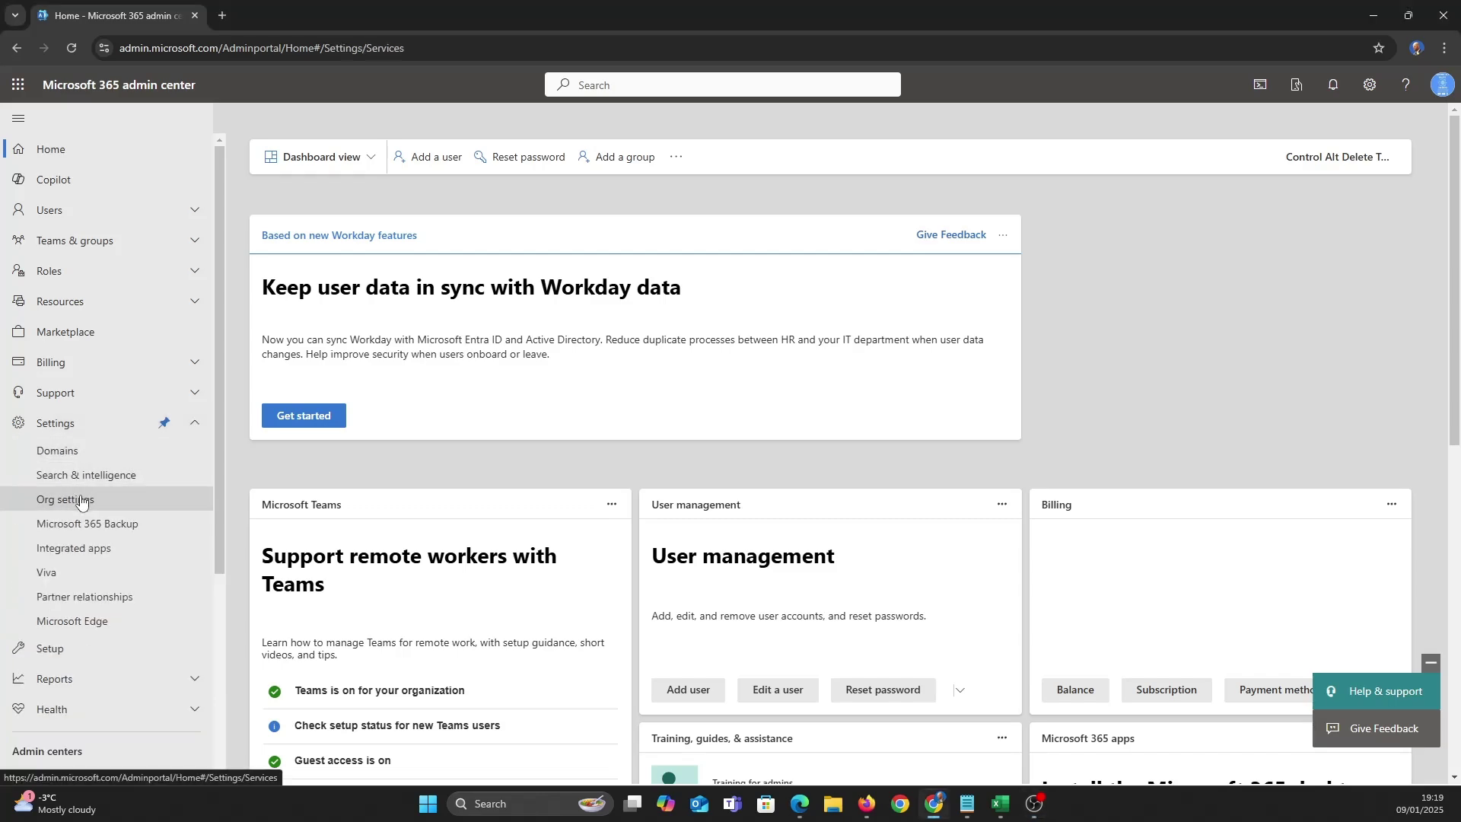
{"action": "scroll", "coordinate": [342, 460], "scroll_direction": "down", "scroll_amount": 8}
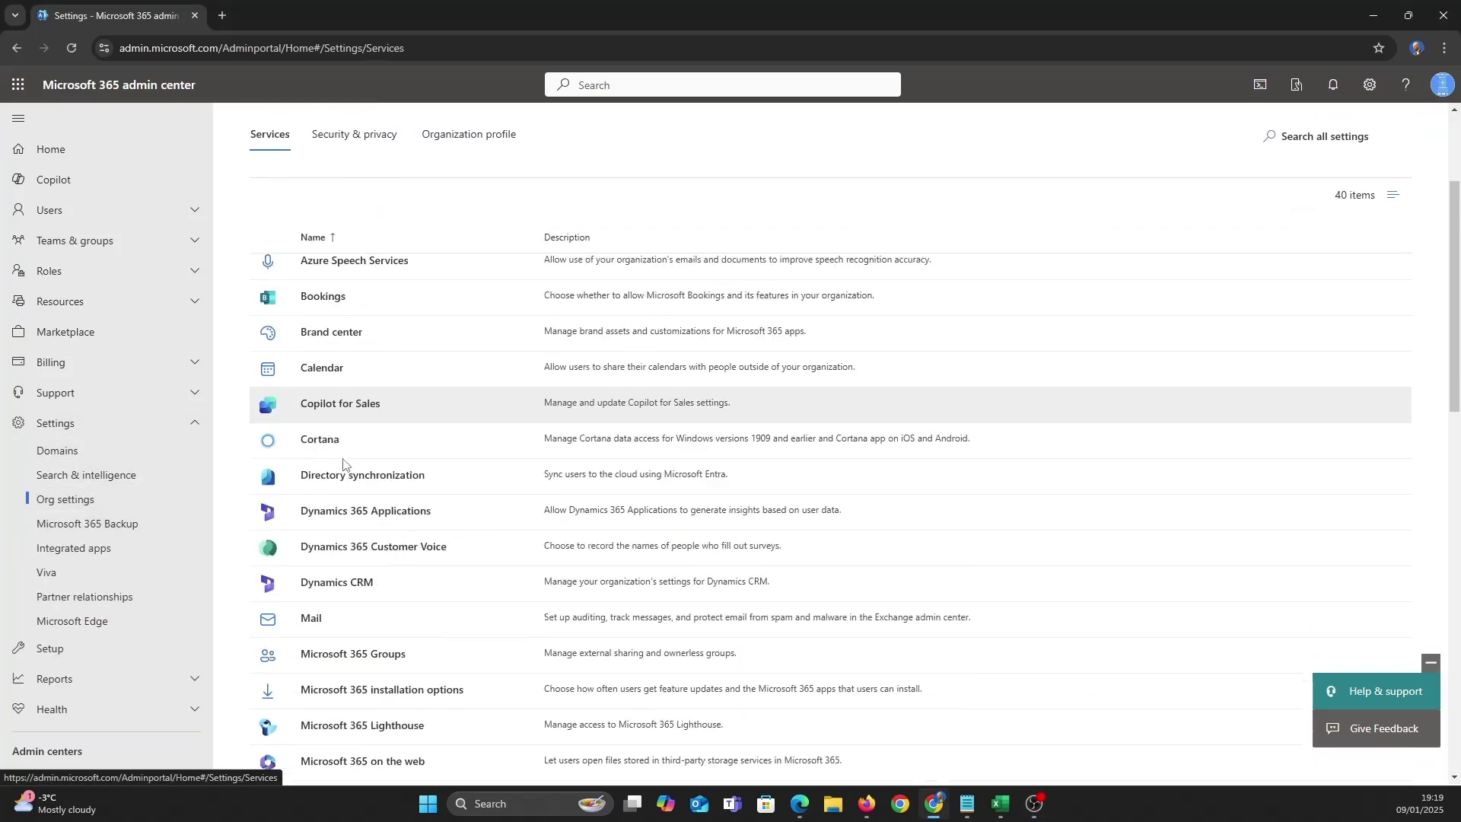
{"action": "scroll", "coordinate": [343, 467], "scroll_direction": "down", "scroll_amount": 7}
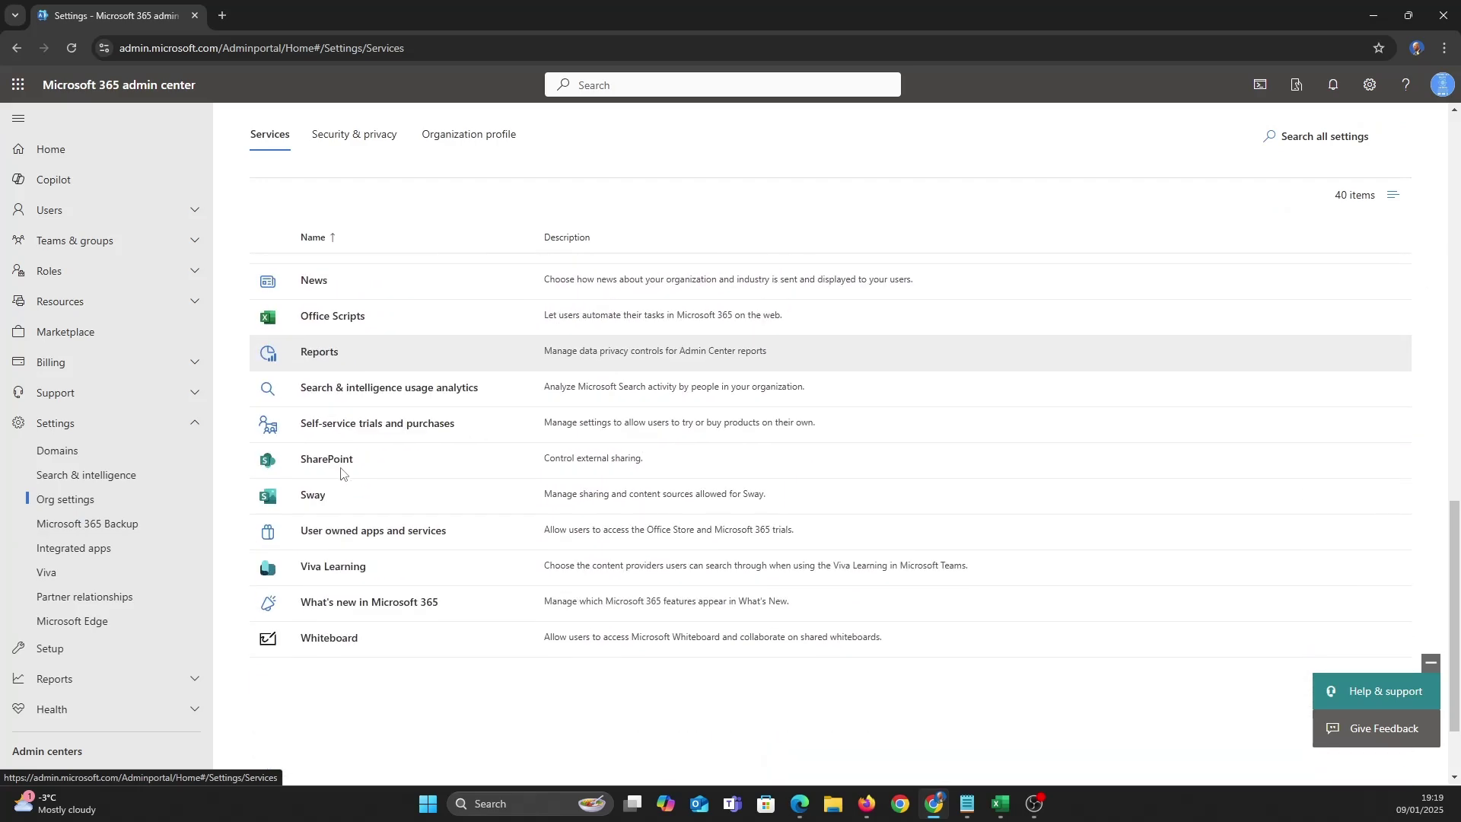
{"action": "left_click", "coordinate": [359, 425]}
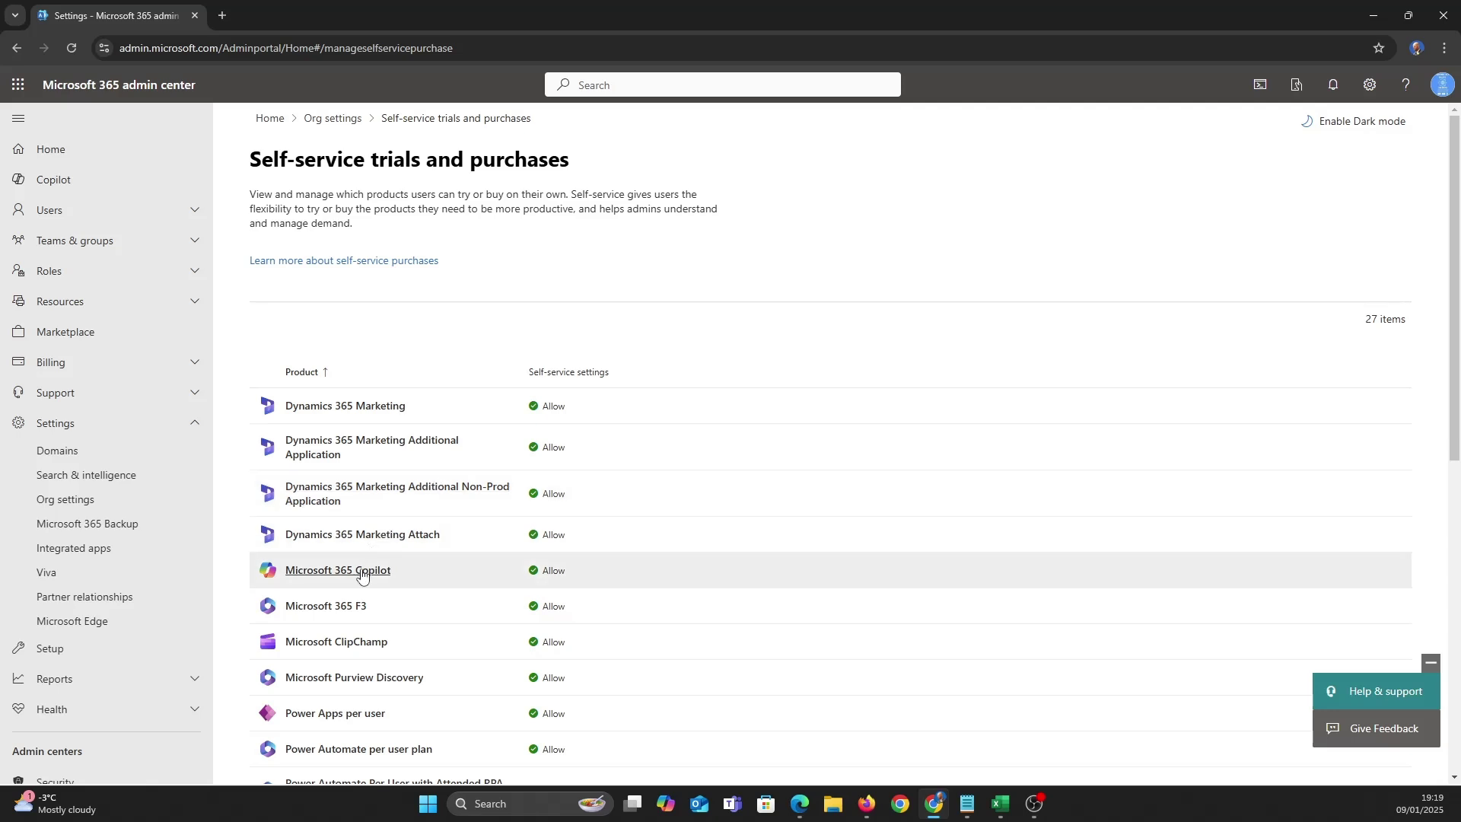
{"action": "left_click", "coordinate": [556, 576]}
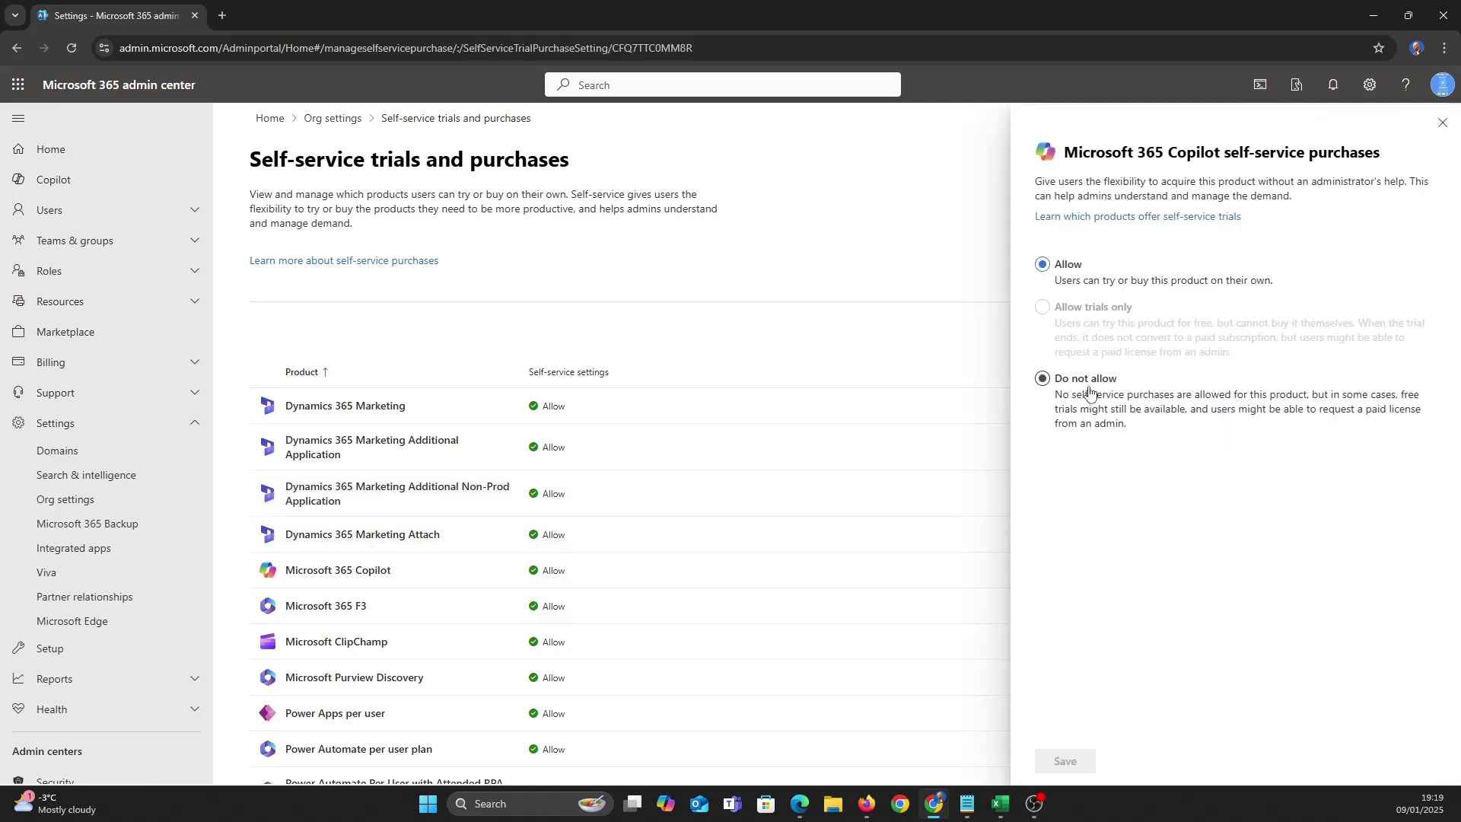
{"action": "left_click", "coordinate": [1087, 387]}
{"action": "left_click", "coordinate": [1066, 761]}
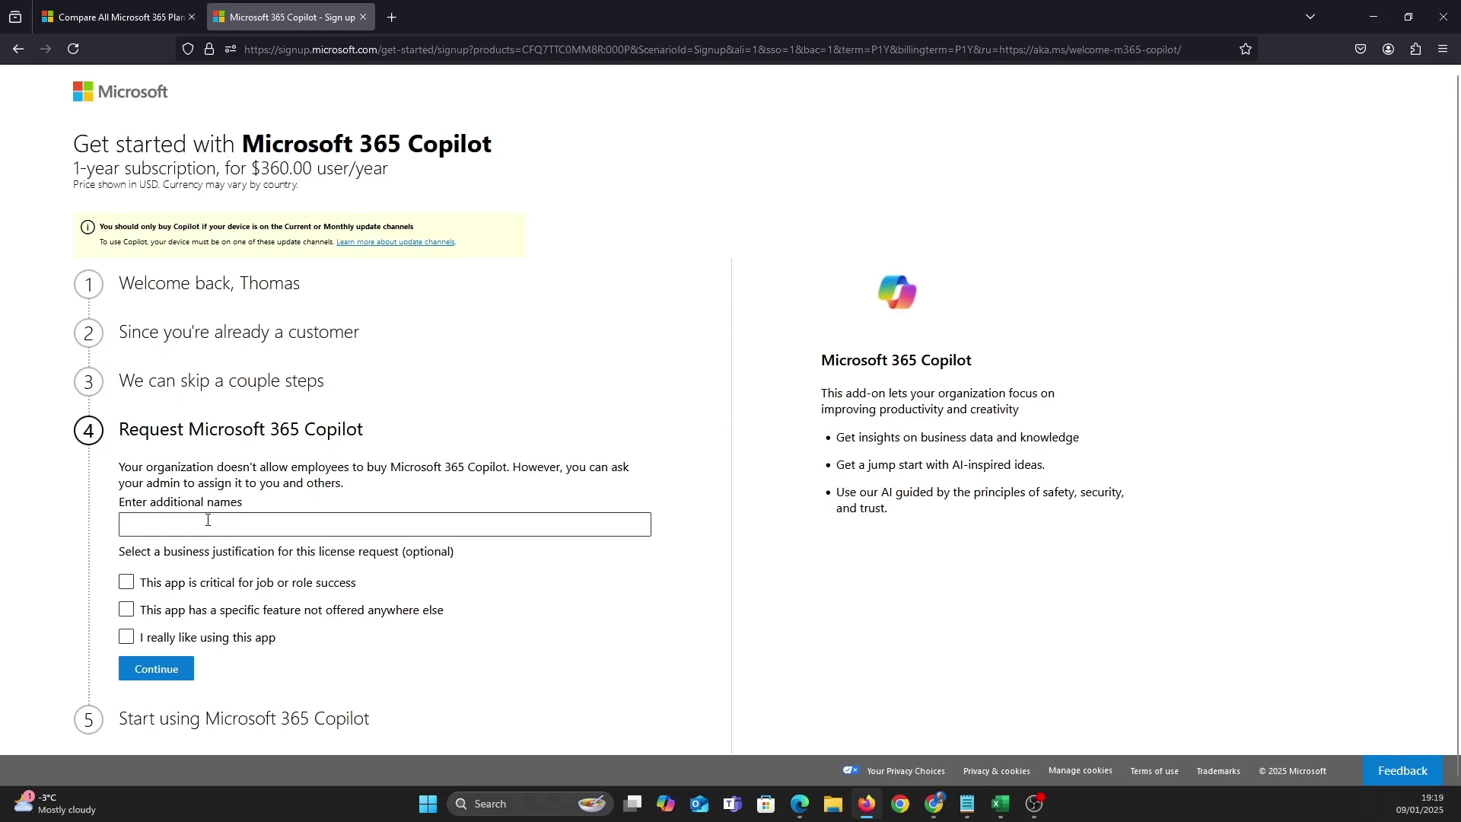
Send the Copilot license request with critical-for-job, unique-feature and really-like-using justifications ticked.
{"action": "left_click", "coordinate": [205, 525]}
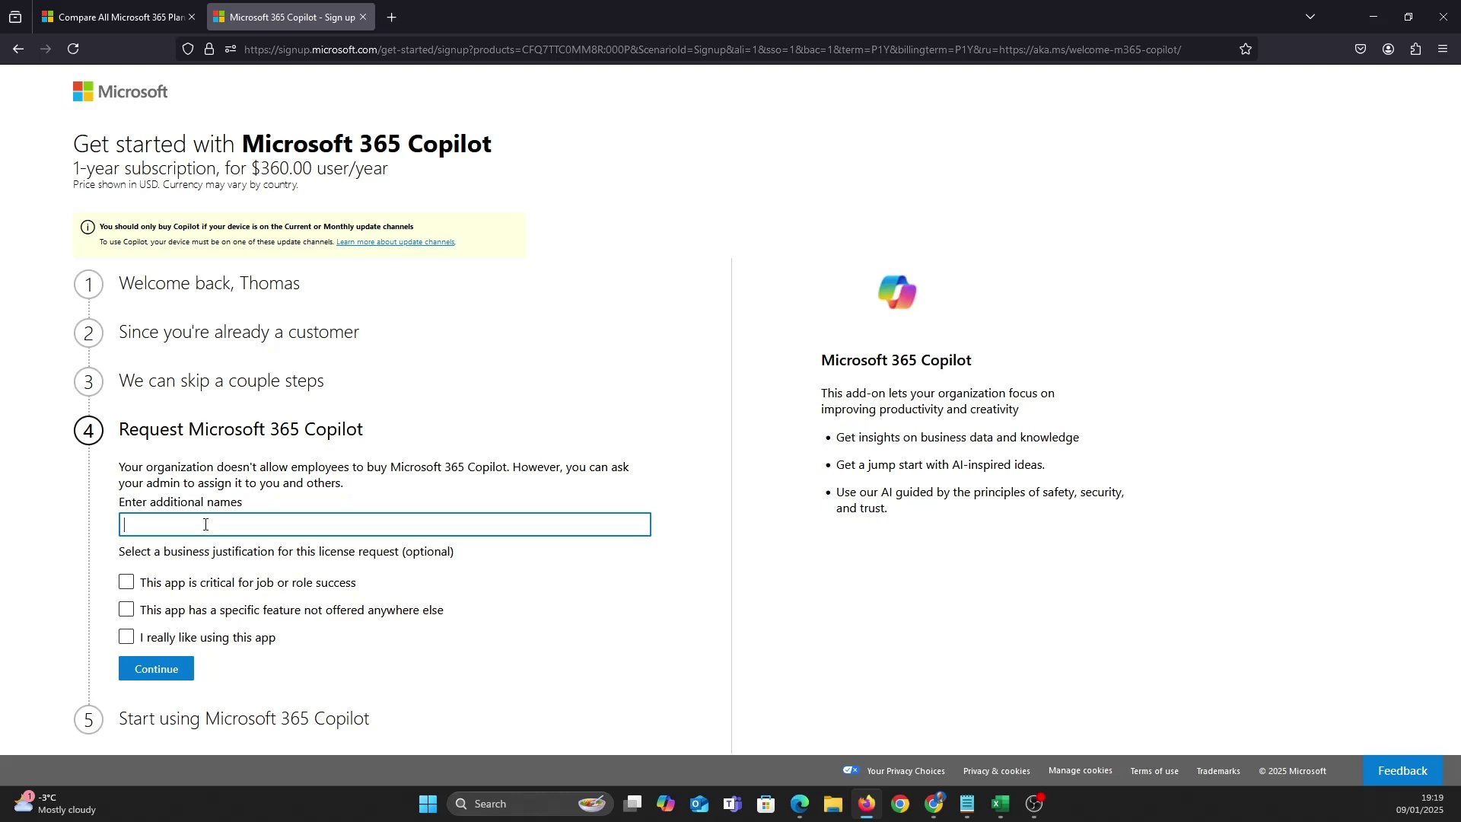
{"action": "left_click", "coordinate": [127, 584]}
{"action": "left_click", "coordinate": [127, 610]}
{"action": "left_click", "coordinate": [128, 636]}
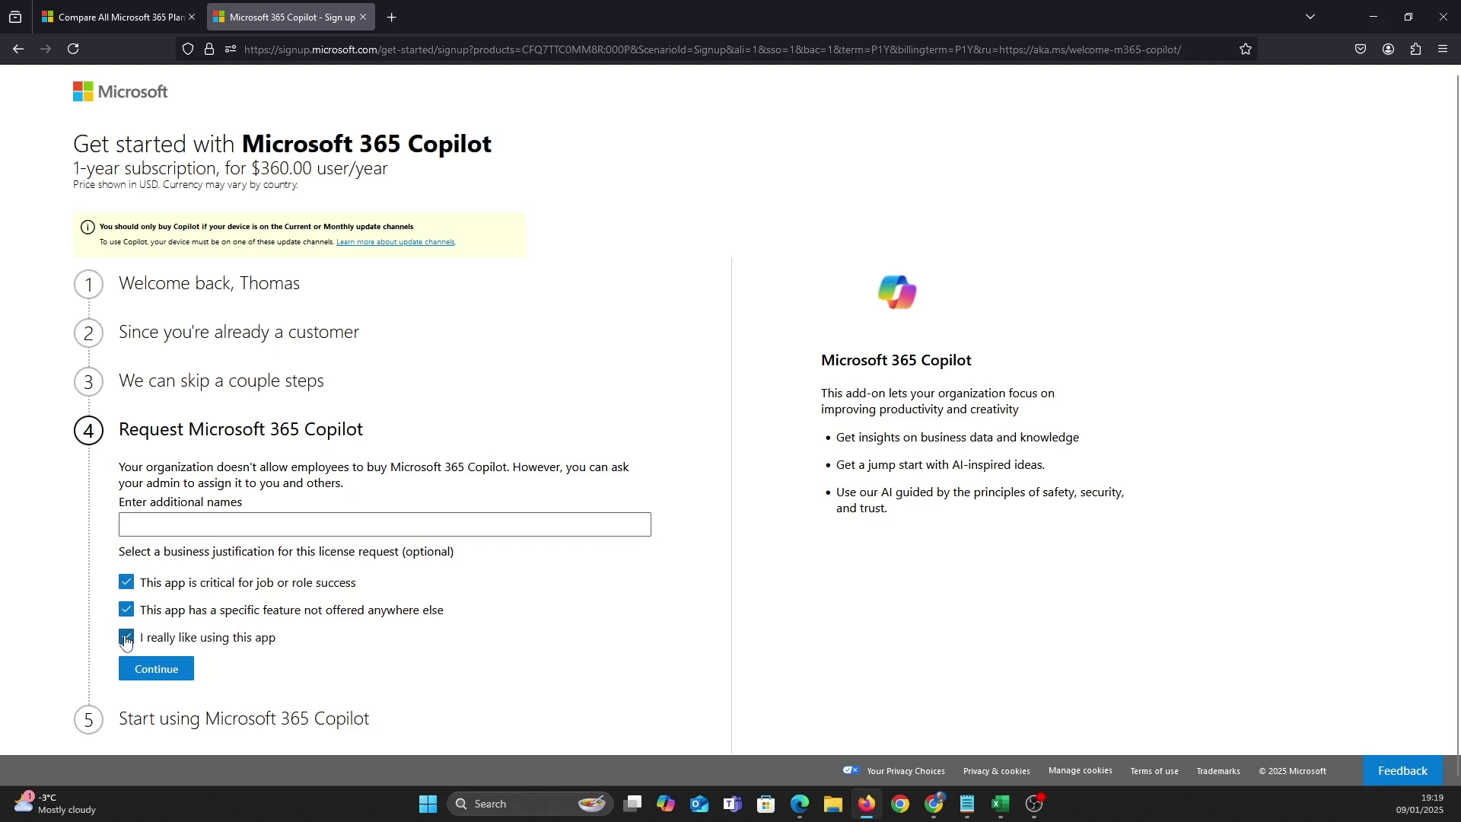
{"action": "left_click", "coordinate": [152, 669]}
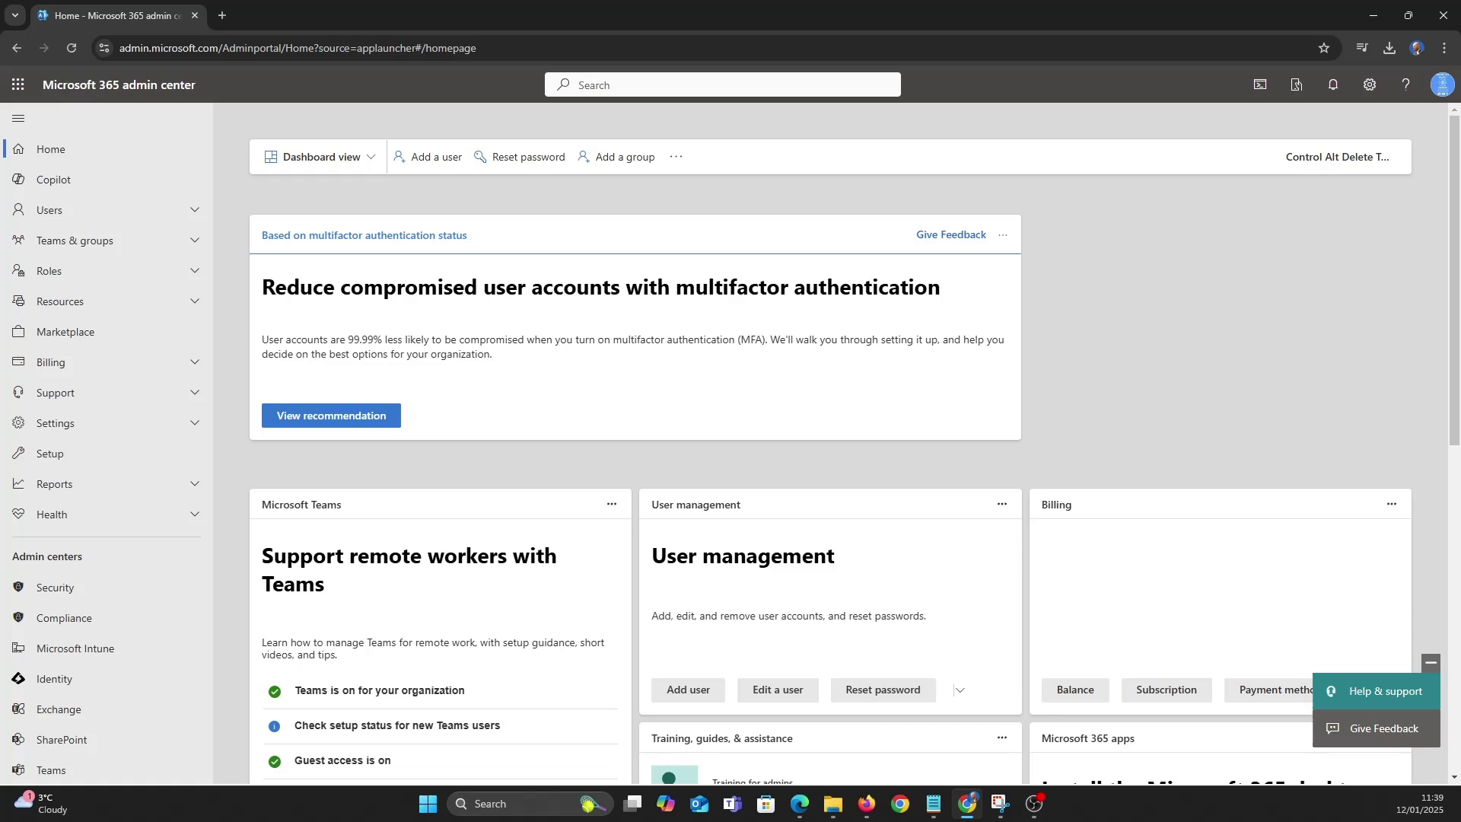
On the Copilot Settings tab, review Copilot in Bing, Edge, and Windows details and its data protection article.
{"action": "left_click", "coordinate": [82, 189]}
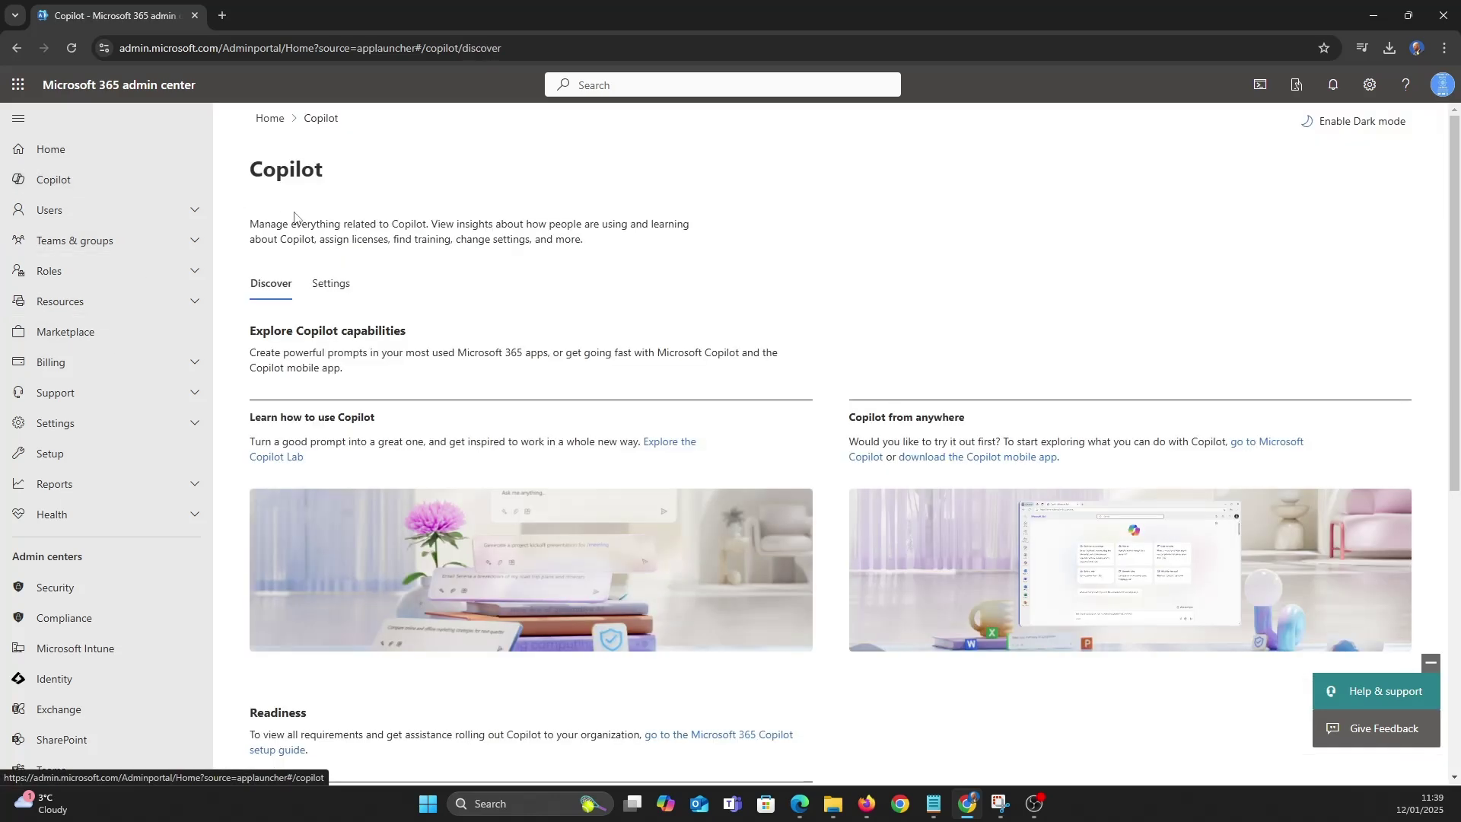
{"action": "left_click", "coordinate": [322, 286]}
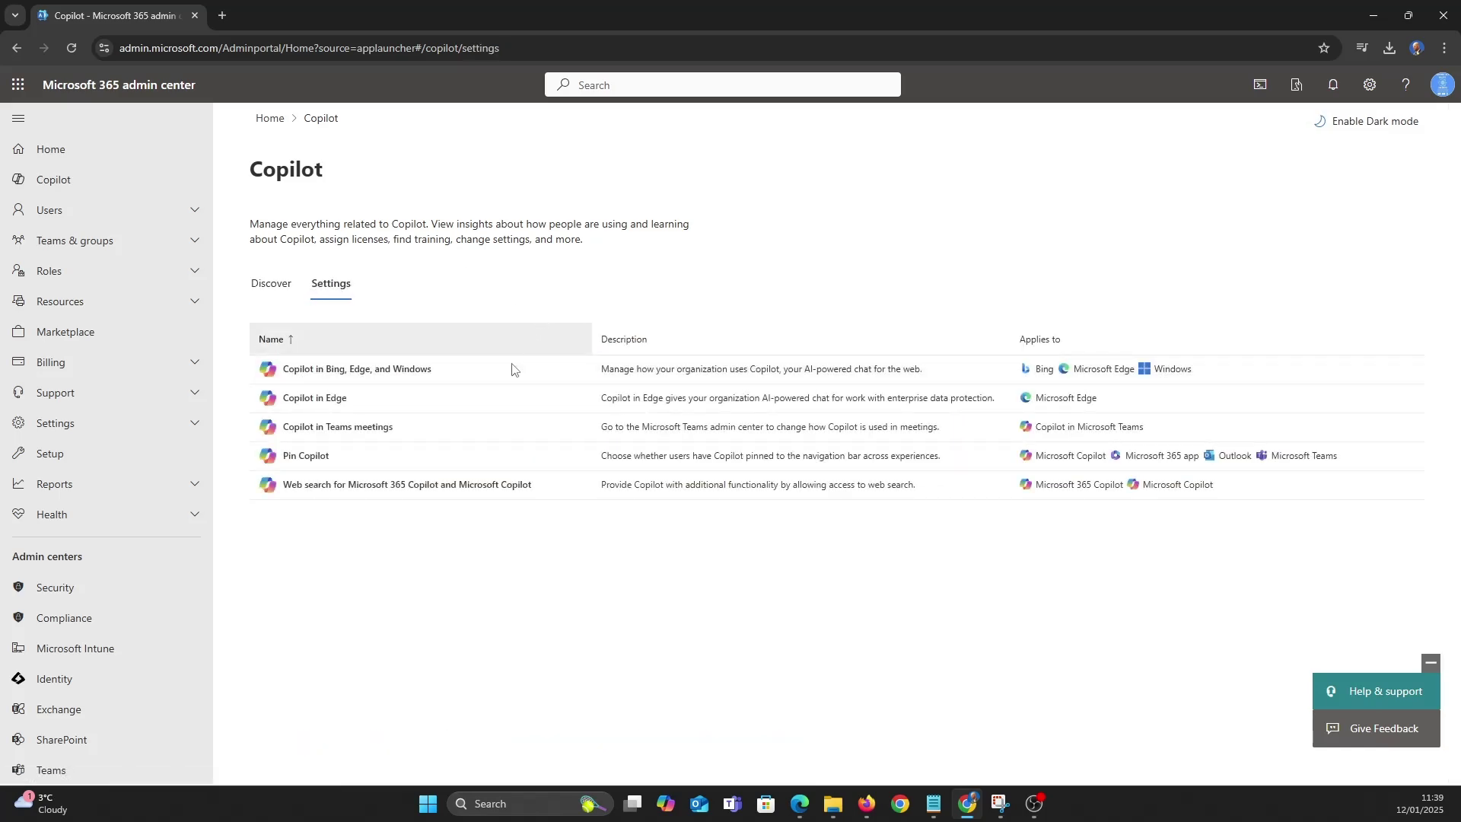
{"action": "left_click", "coordinate": [414, 375]}
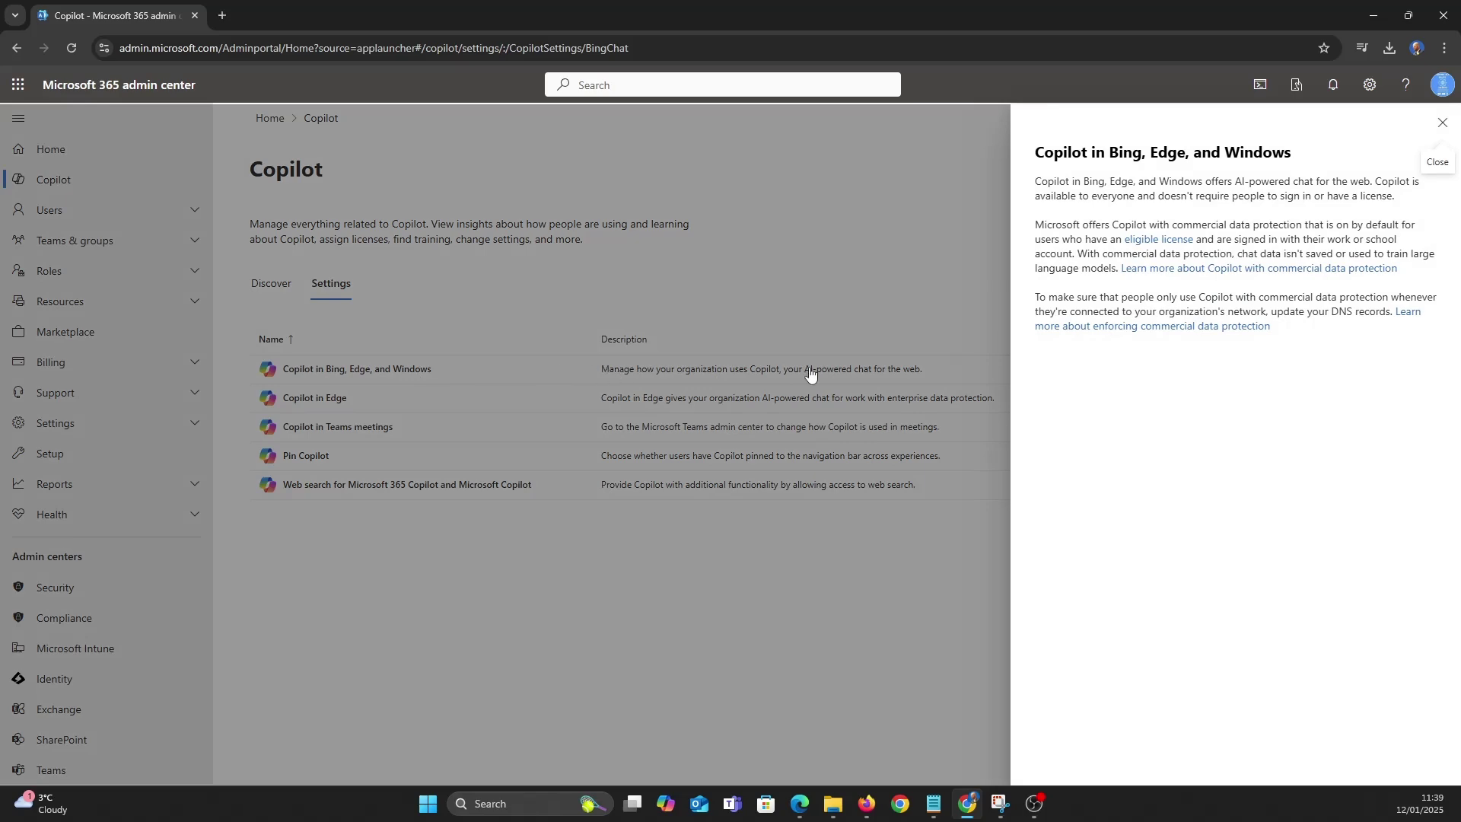
{"action": "left_click", "coordinate": [1178, 326]}
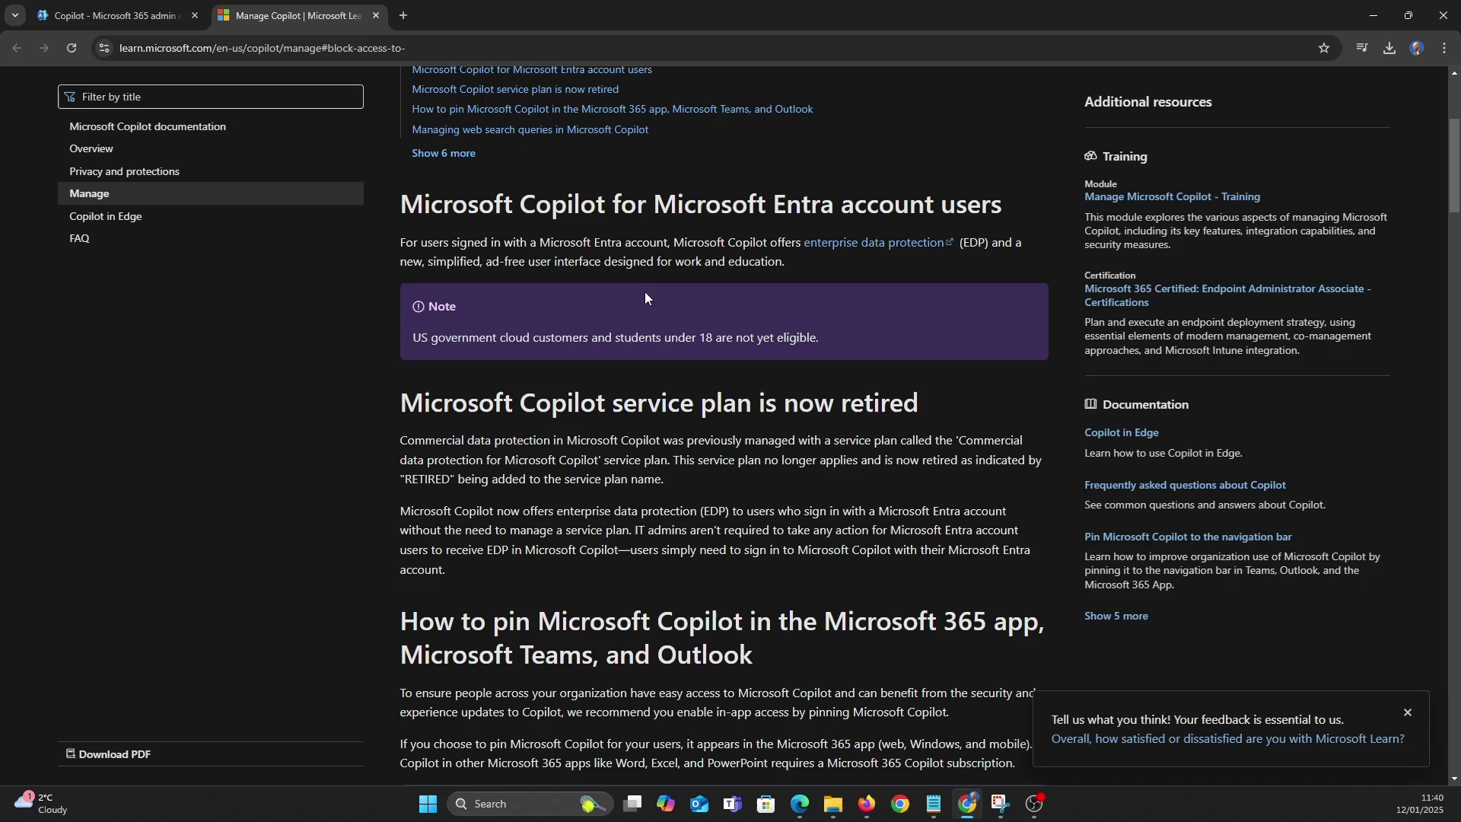
{"action": "scroll", "coordinate": [645, 297], "scroll_direction": "up", "scroll_amount": 2}
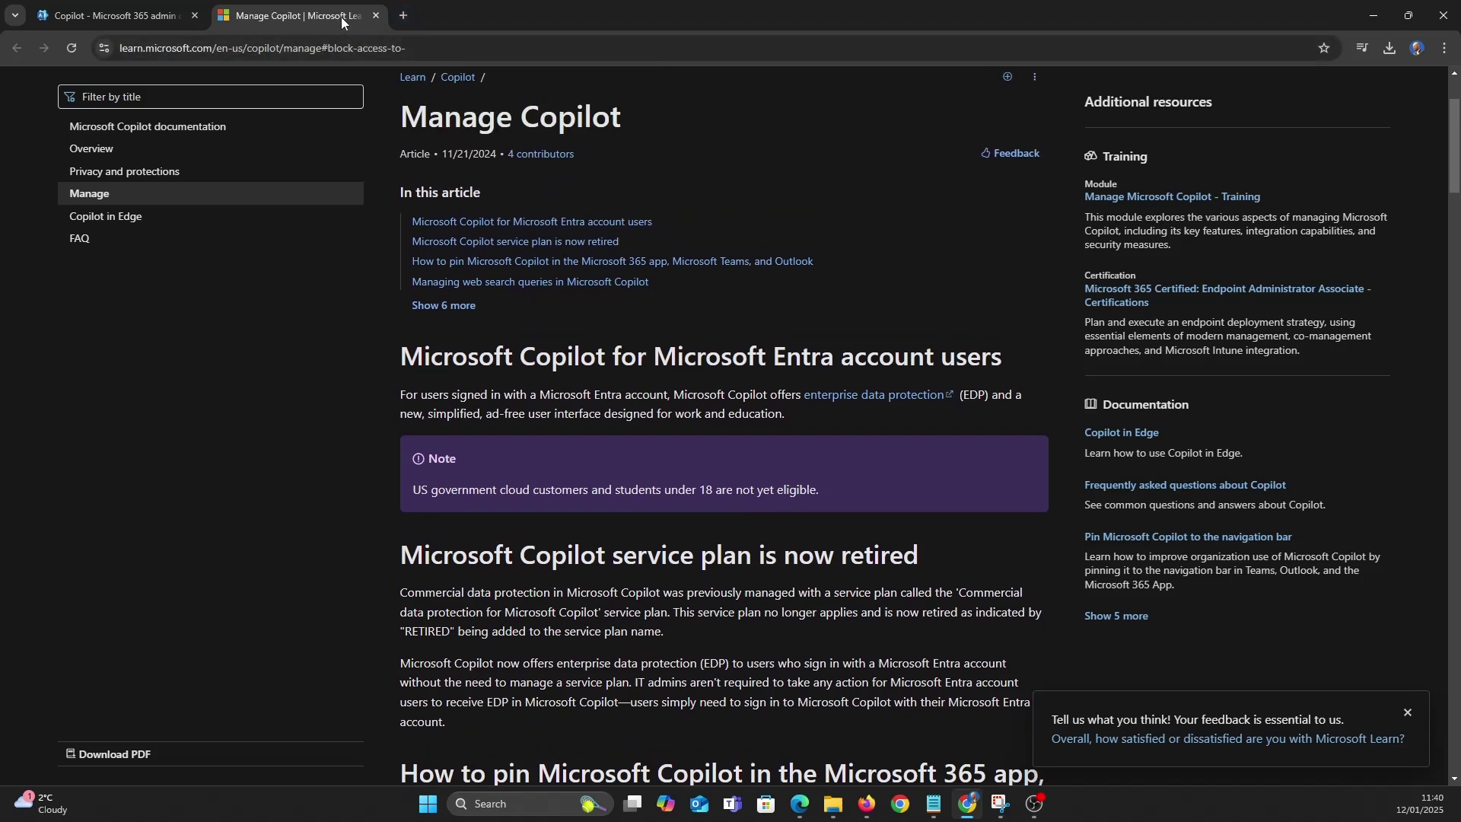
{"action": "left_click", "coordinate": [376, 14]}
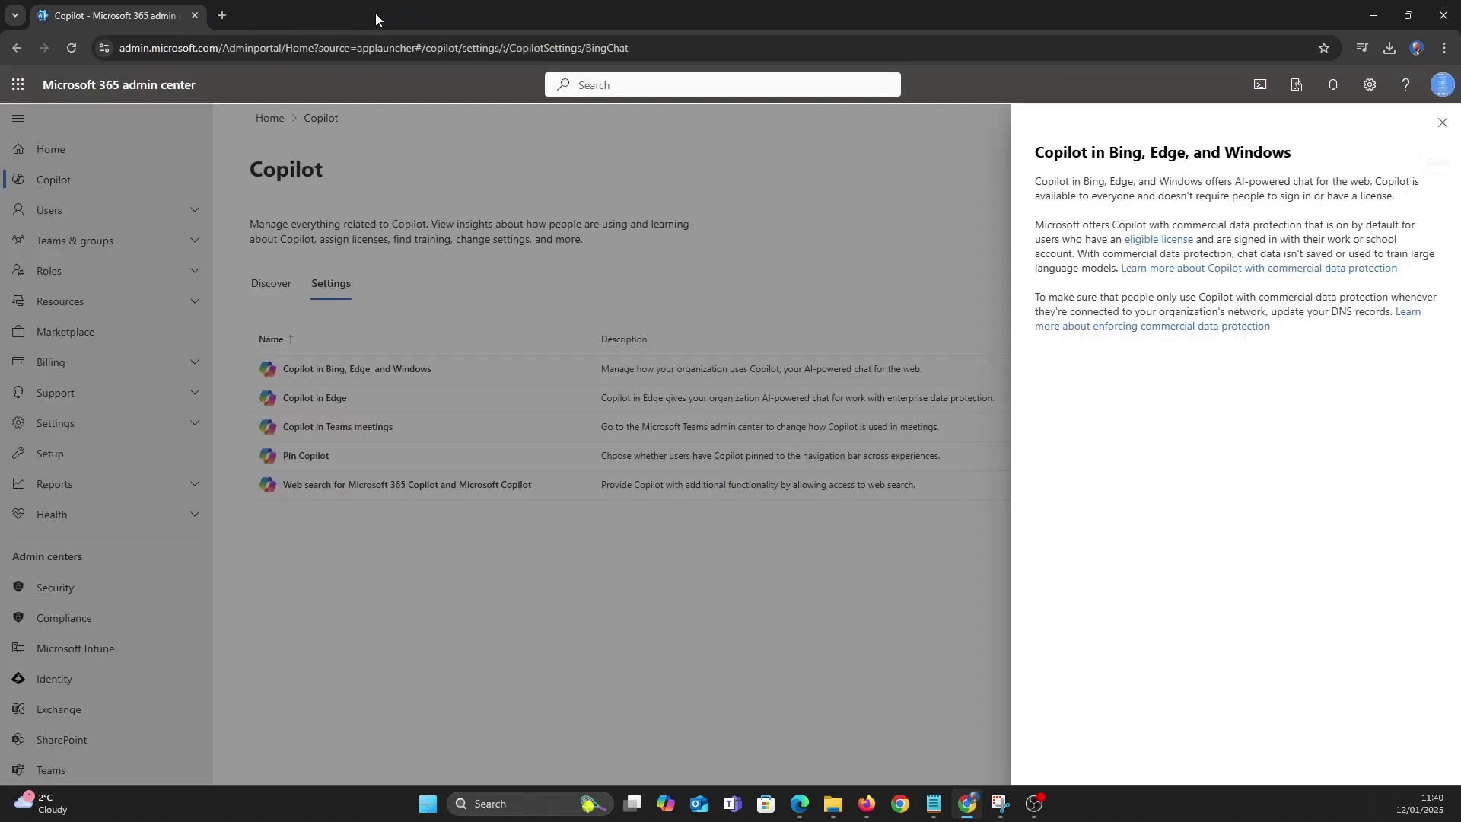
{"action": "left_click", "coordinate": [1442, 122]}
Check the Copilot in Edge details, then open the Copilot web search details.
{"action": "left_click", "coordinate": [333, 400]}
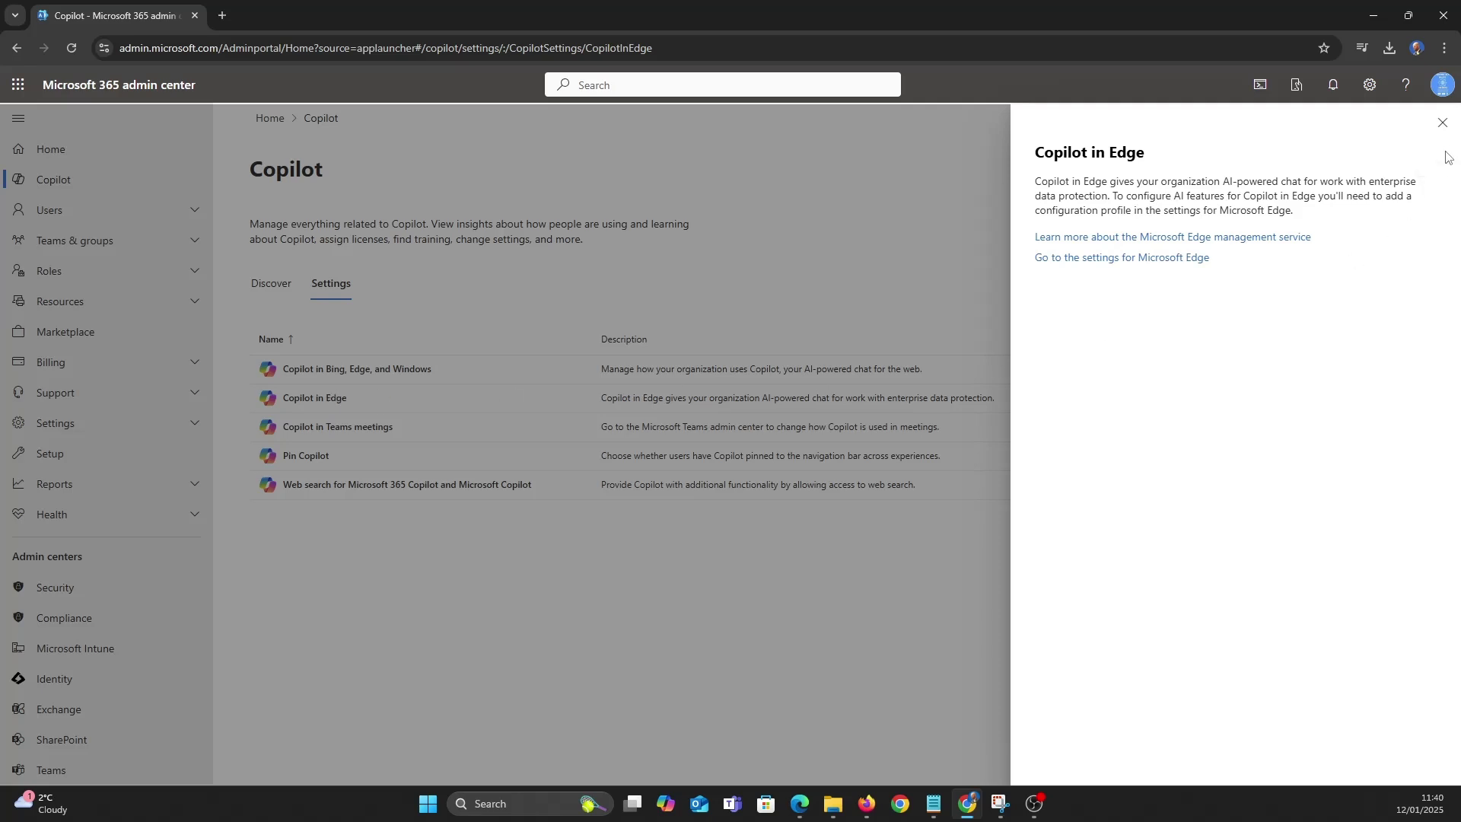
{"action": "left_click", "coordinate": [1442, 123]}
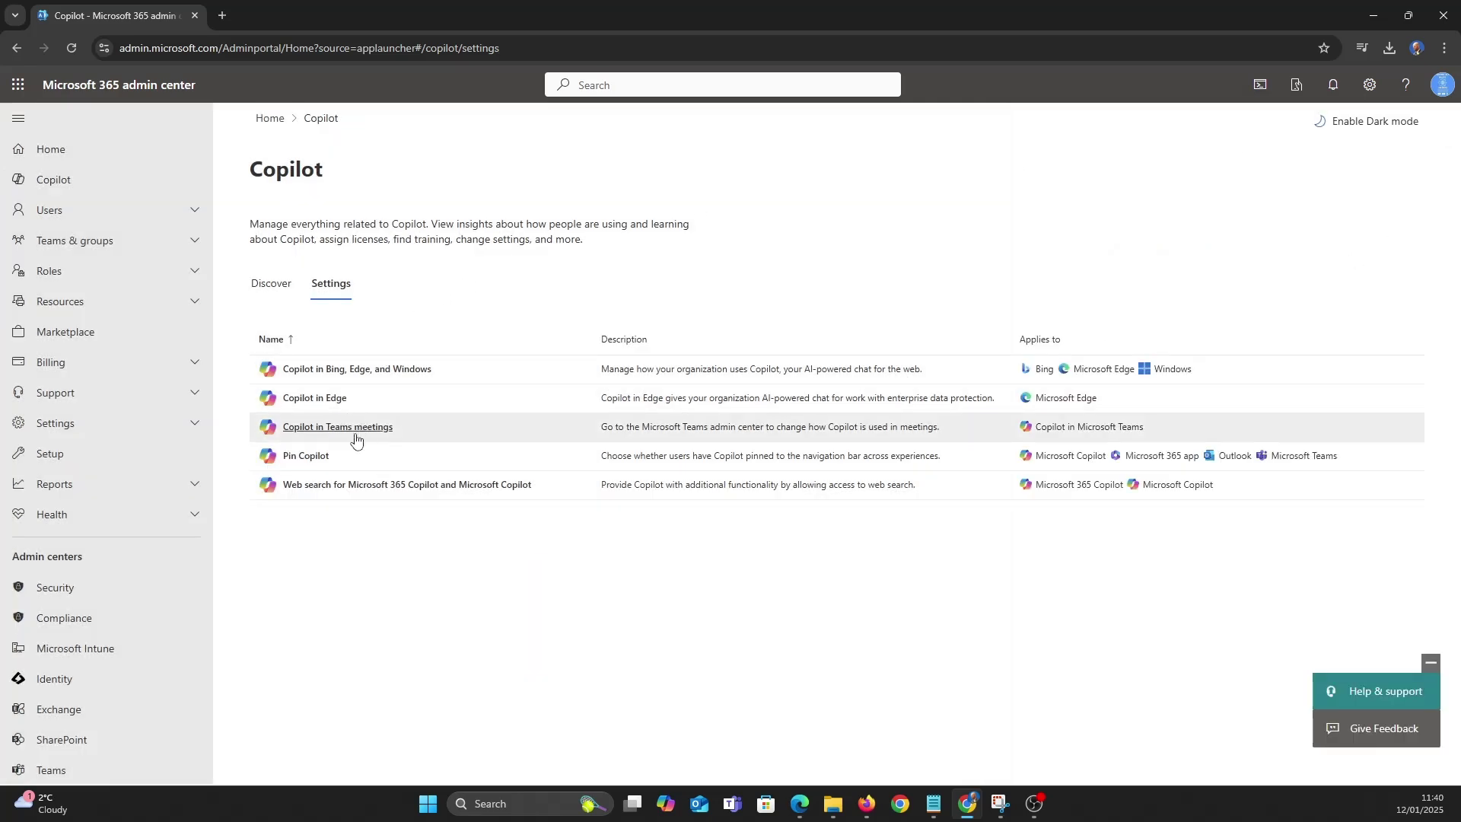
{"action": "left_click", "coordinate": [414, 488]}
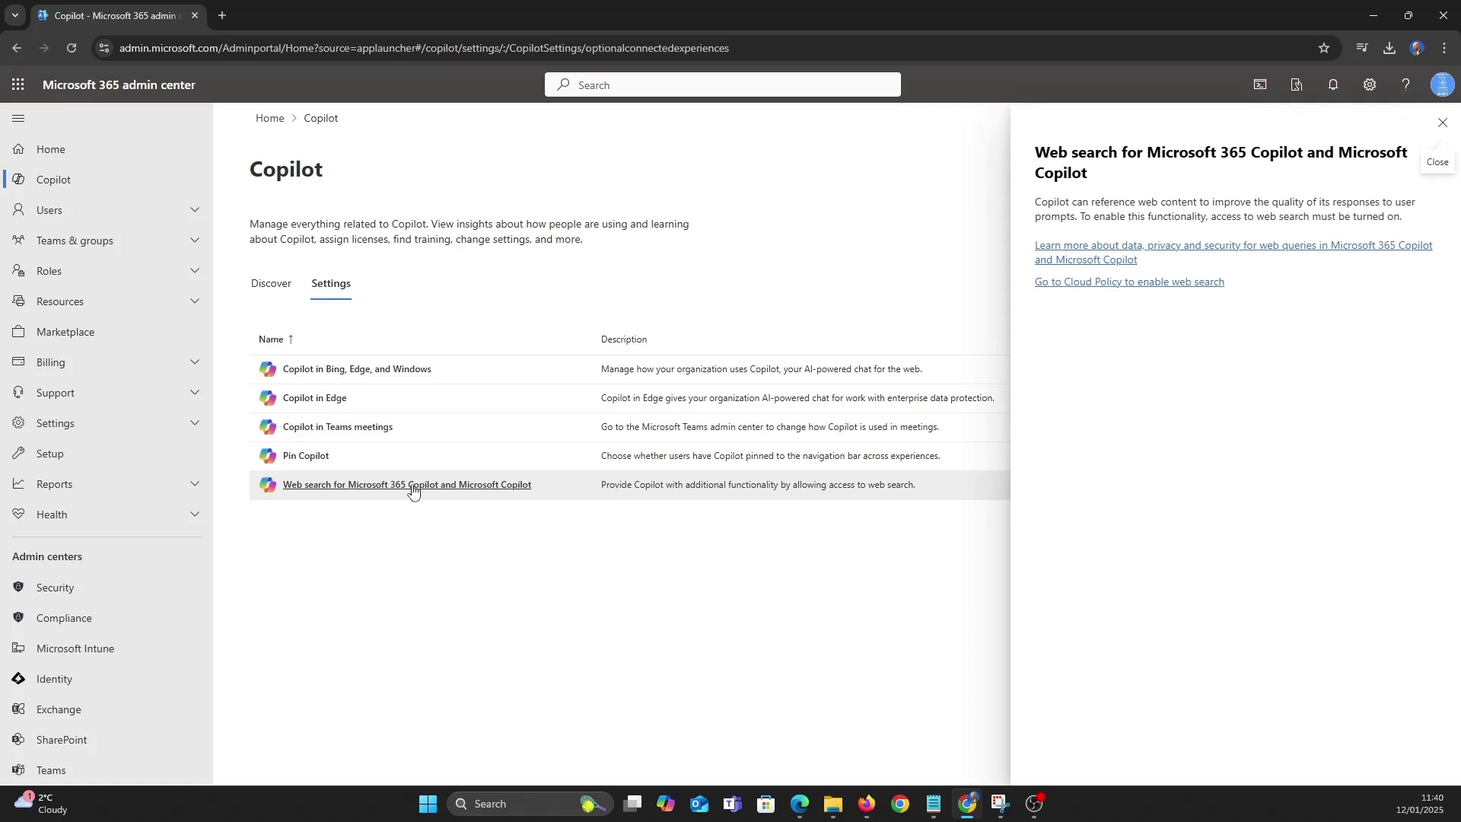
In Cloud Policy, open Policies for all users and filter its settings by 'cop'.
{"action": "left_click", "coordinate": [1117, 283]}
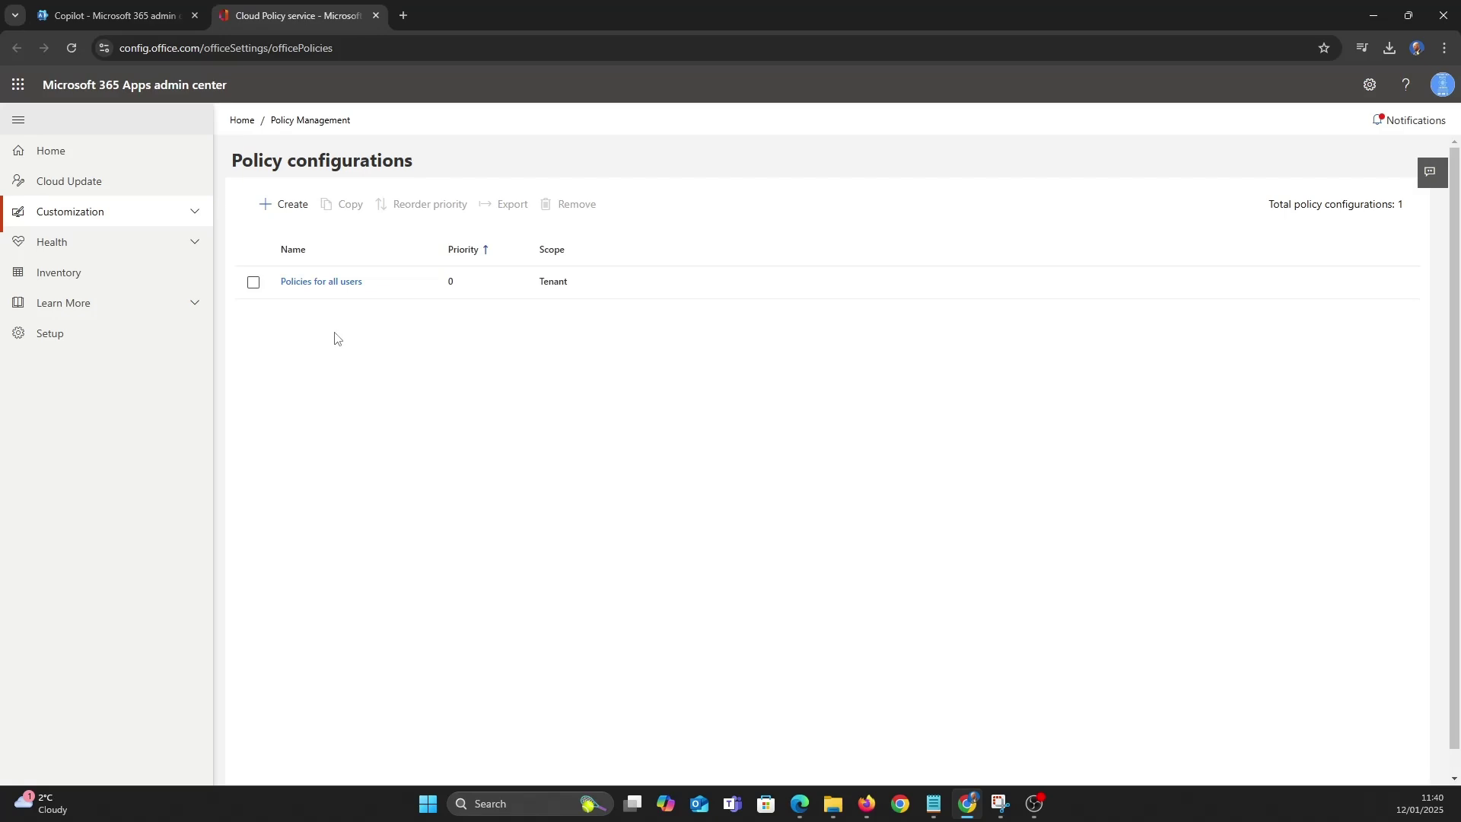
{"action": "left_click", "coordinate": [316, 287]}
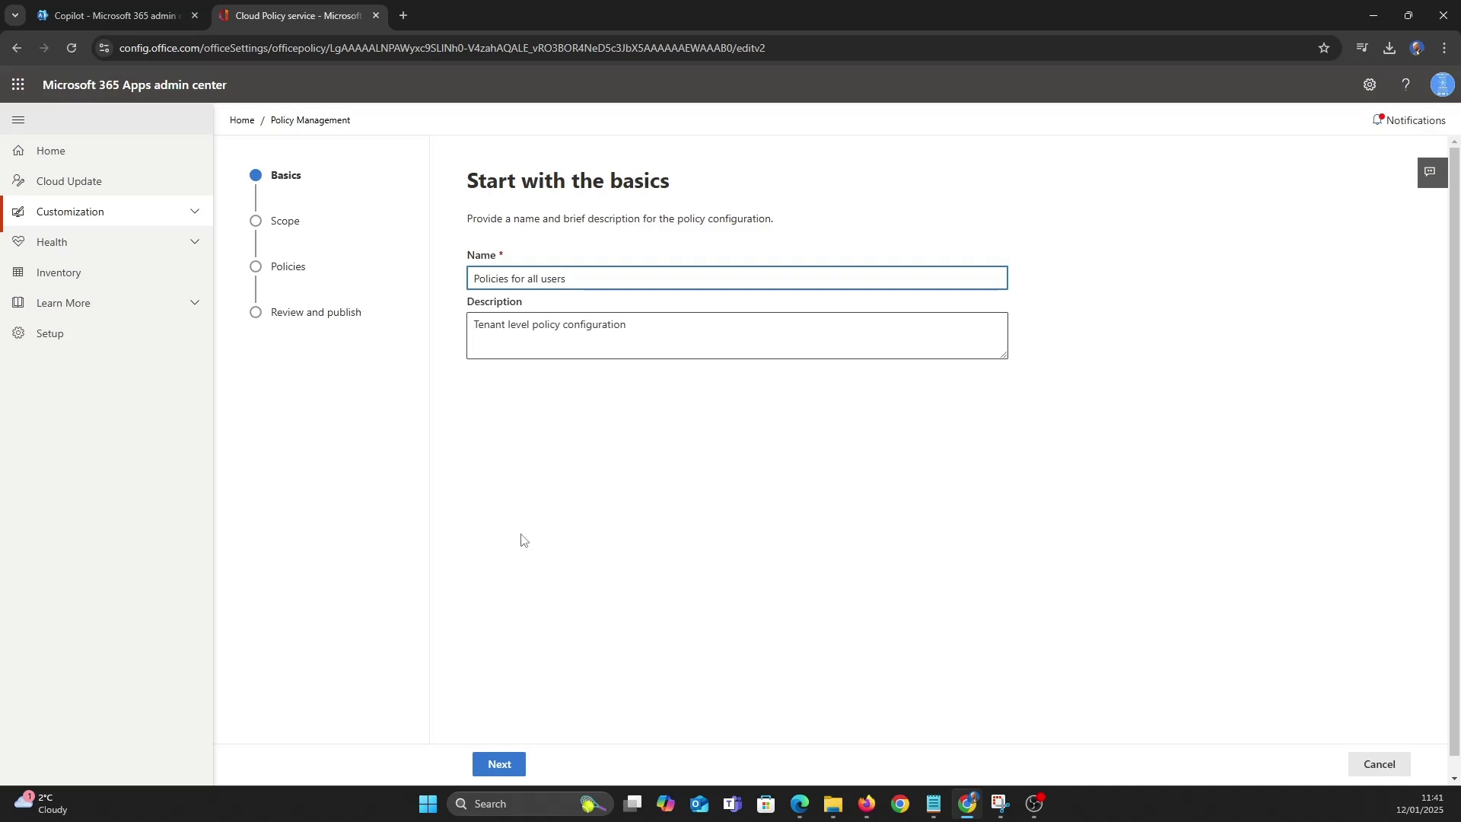
{"action": "left_click", "coordinate": [501, 765]}
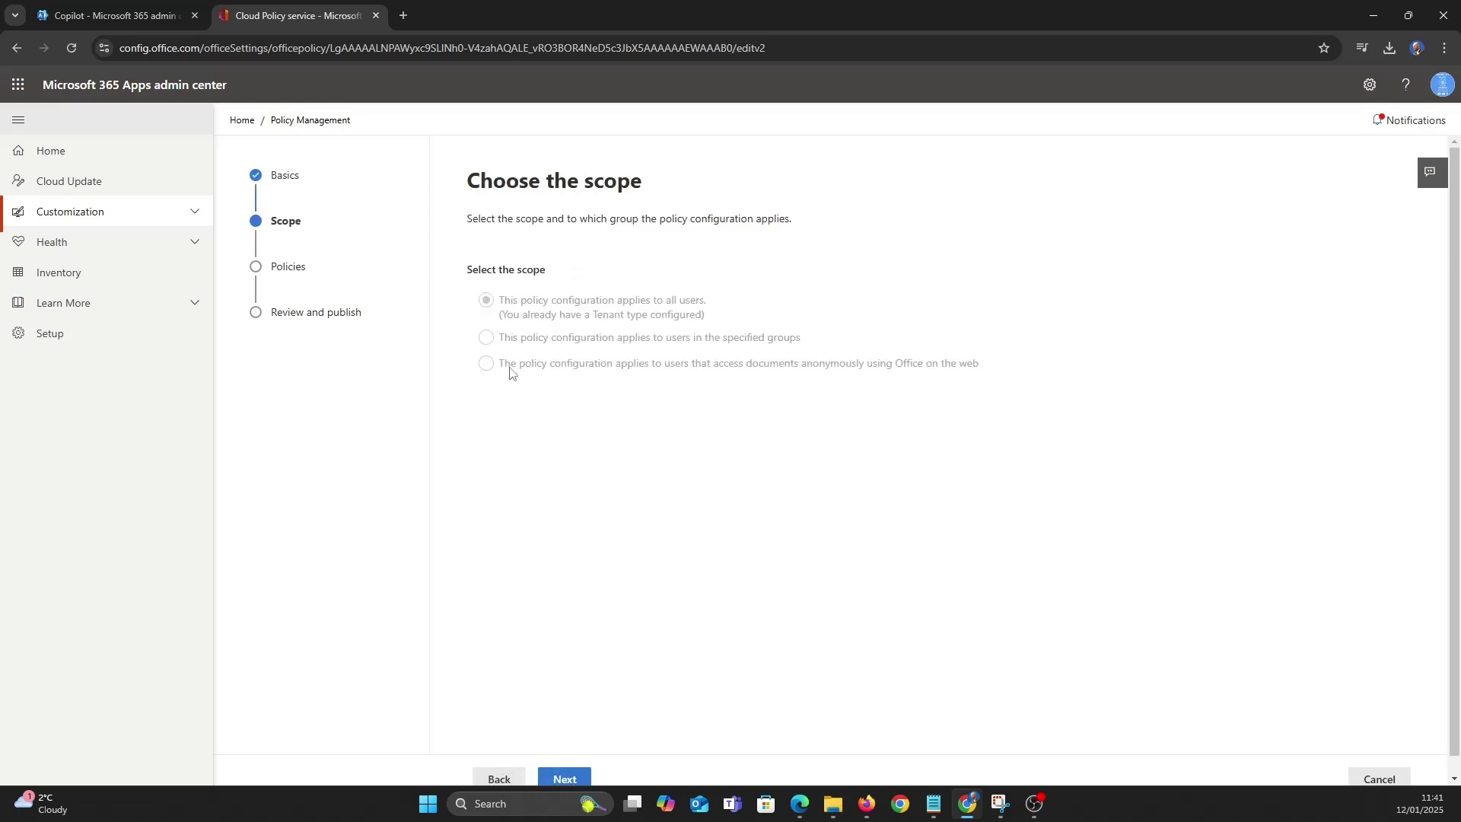
{"action": "left_click", "coordinate": [566, 775]}
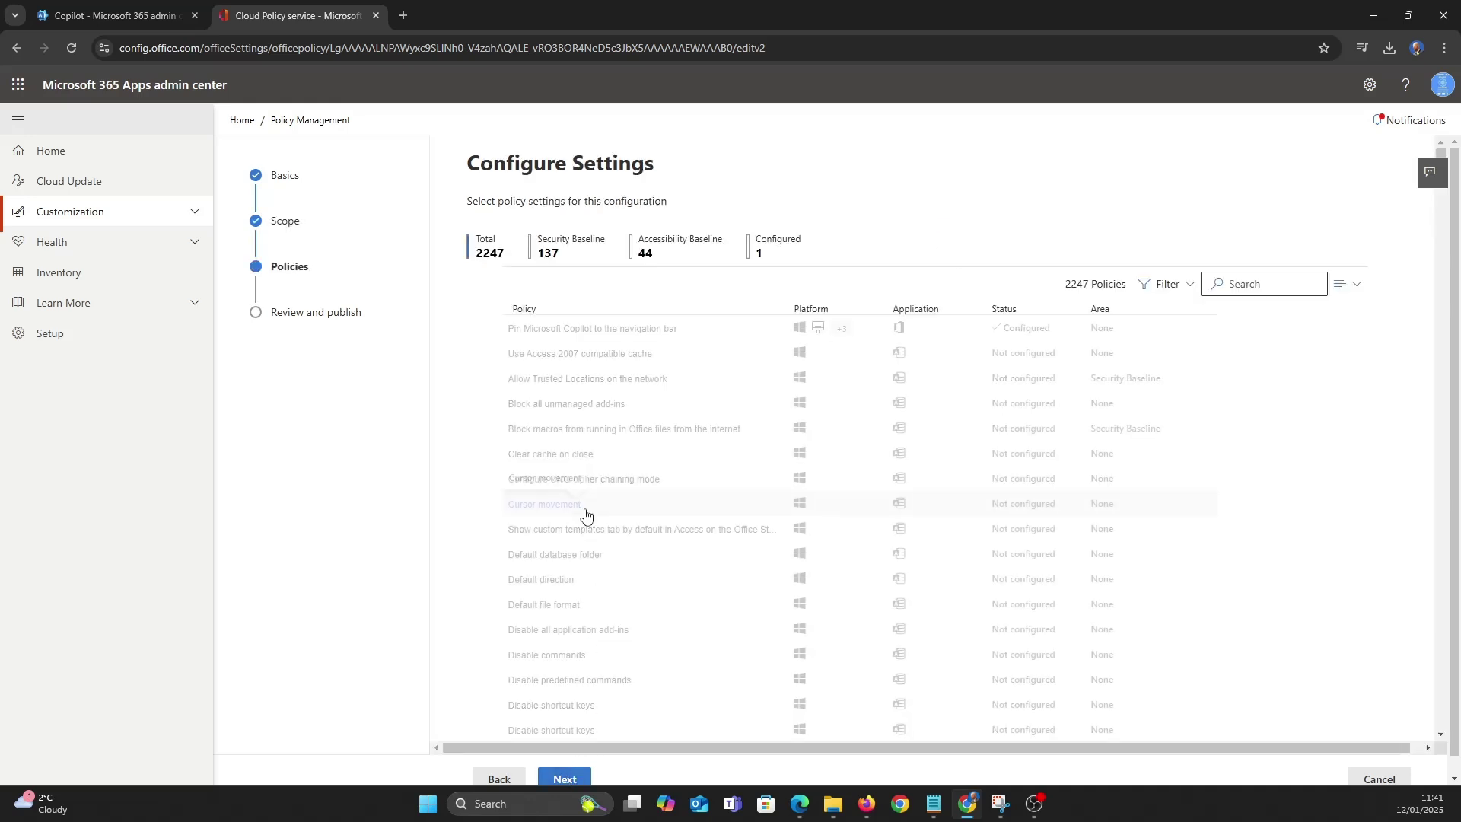
{"action": "left_click", "coordinate": [1232, 286]}
{"action": "type", "text": "copil"}
{"action": "key", "text": "Return"}
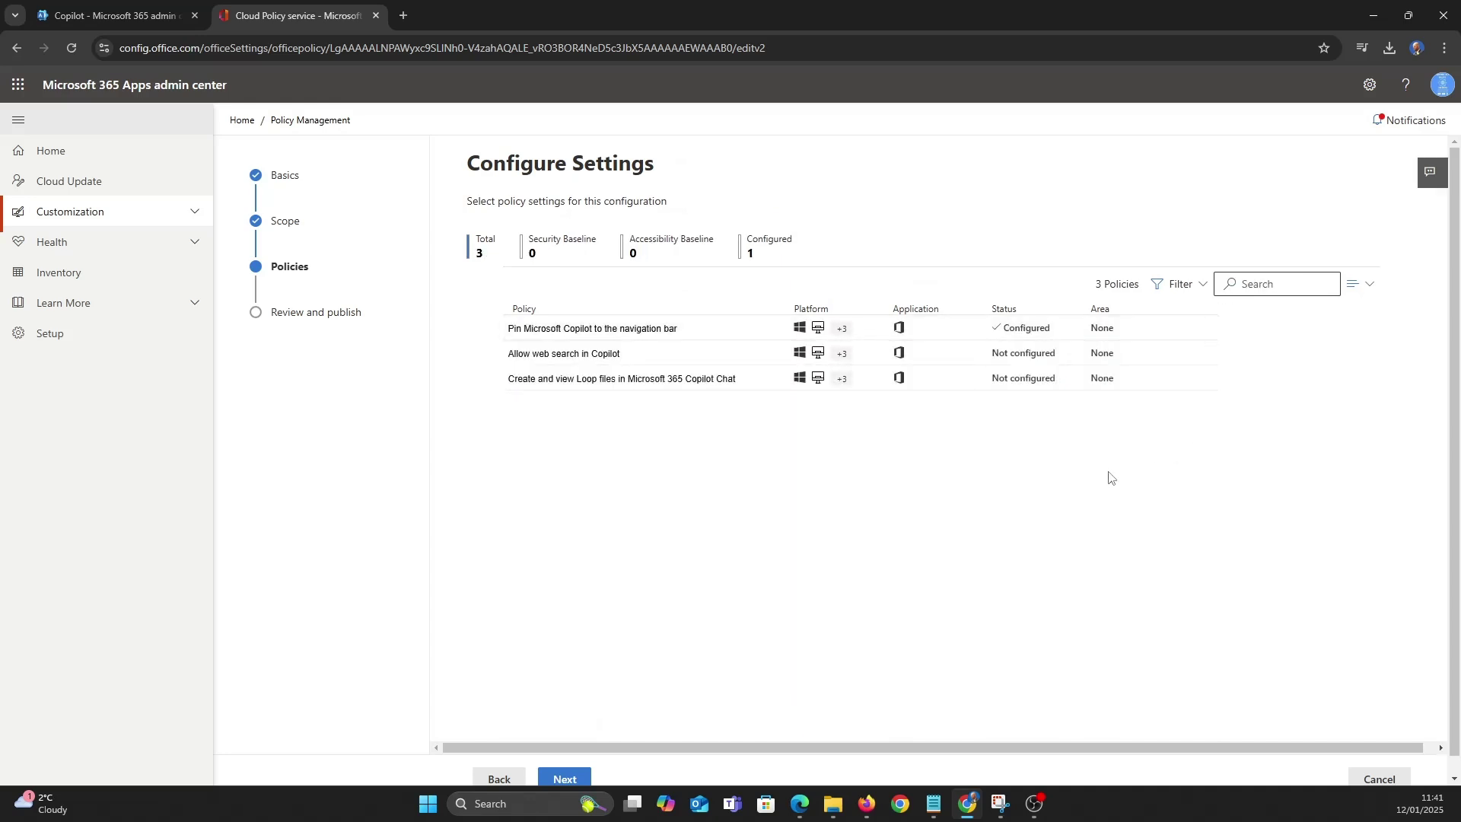
Turn off Pin Microsoft Copilot to the navigation bar and apply it.
{"action": "left_click", "coordinate": [650, 339]}
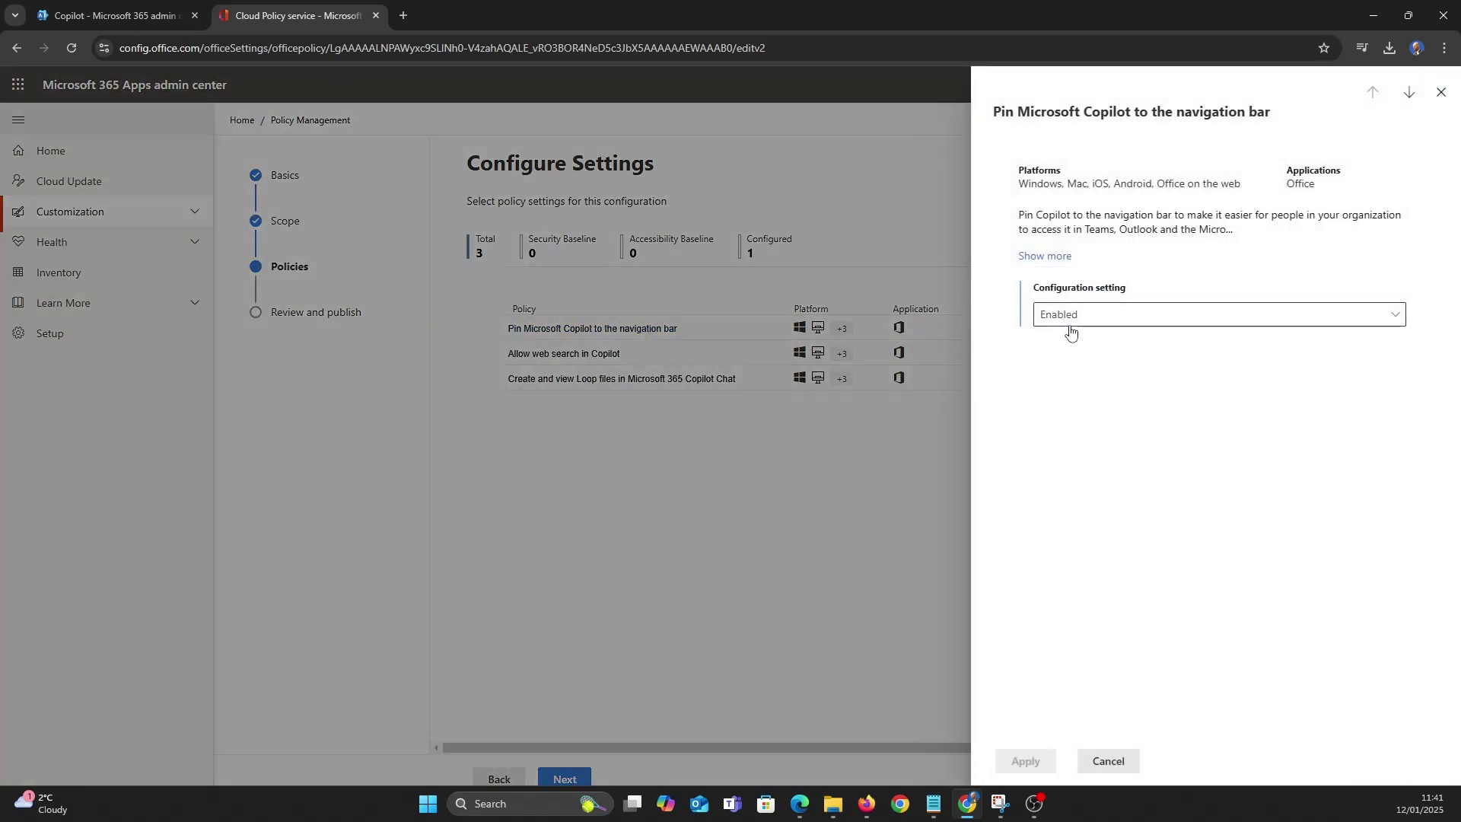
{"action": "left_click", "coordinate": [1132, 321]}
{"action": "left_click", "coordinate": [1088, 389]}
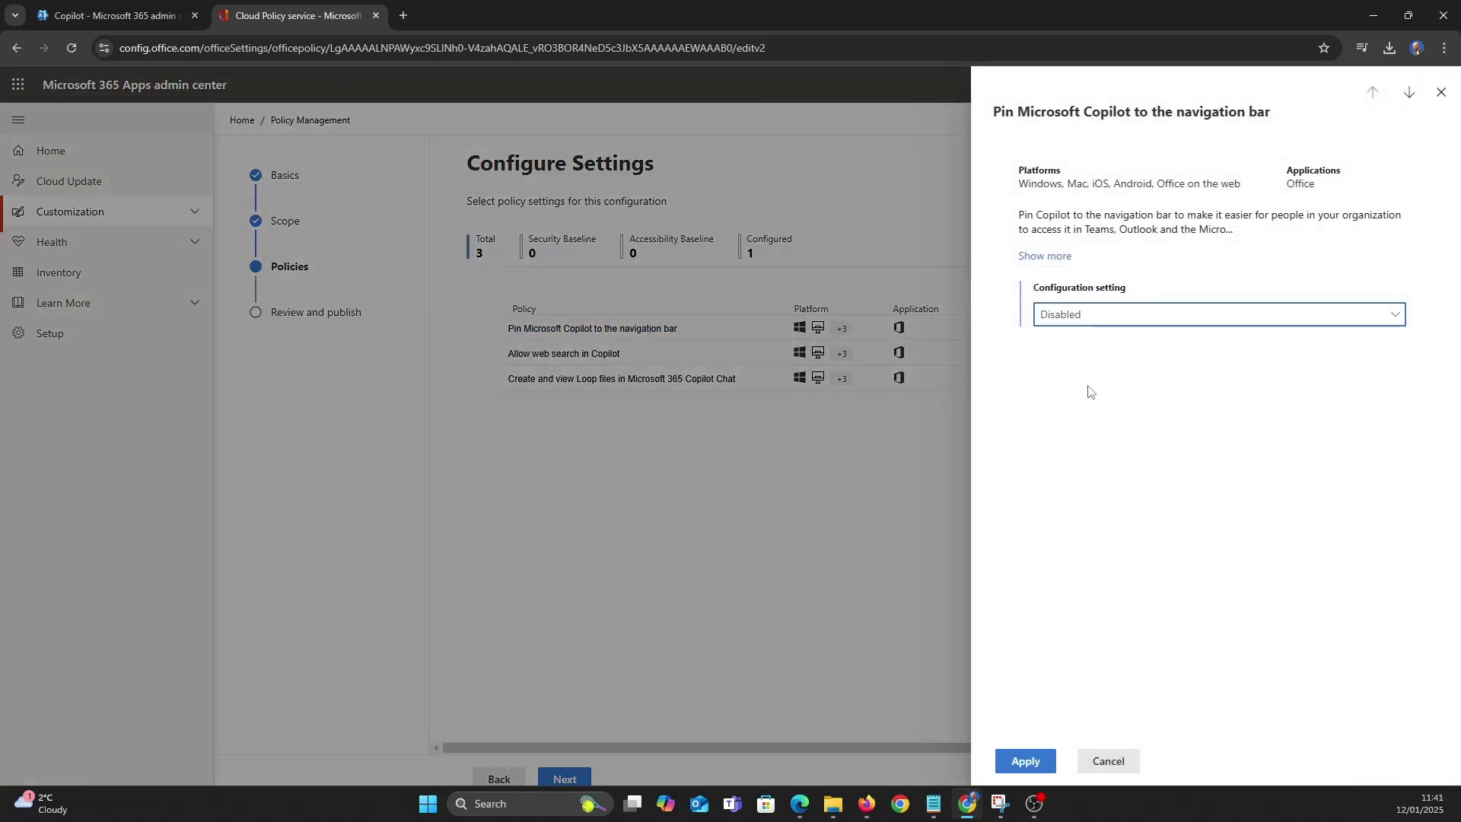
{"action": "left_click", "coordinate": [1024, 760]}
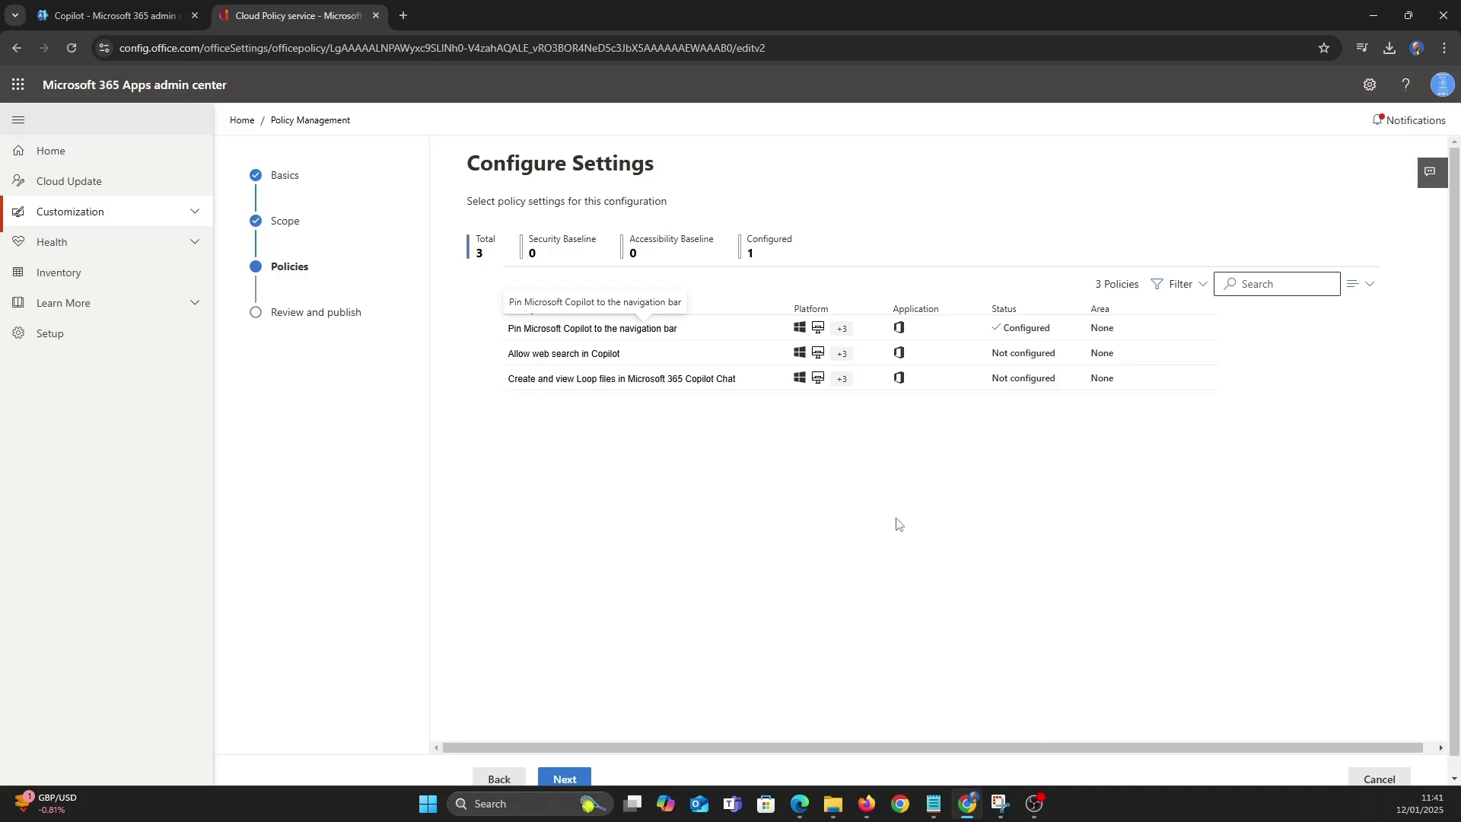
Set Allow web search in Copilot to Enabled, disabled in both Microsoft 365 Copilot and Microsoft Copilot.
{"action": "left_click", "coordinate": [579, 356]}
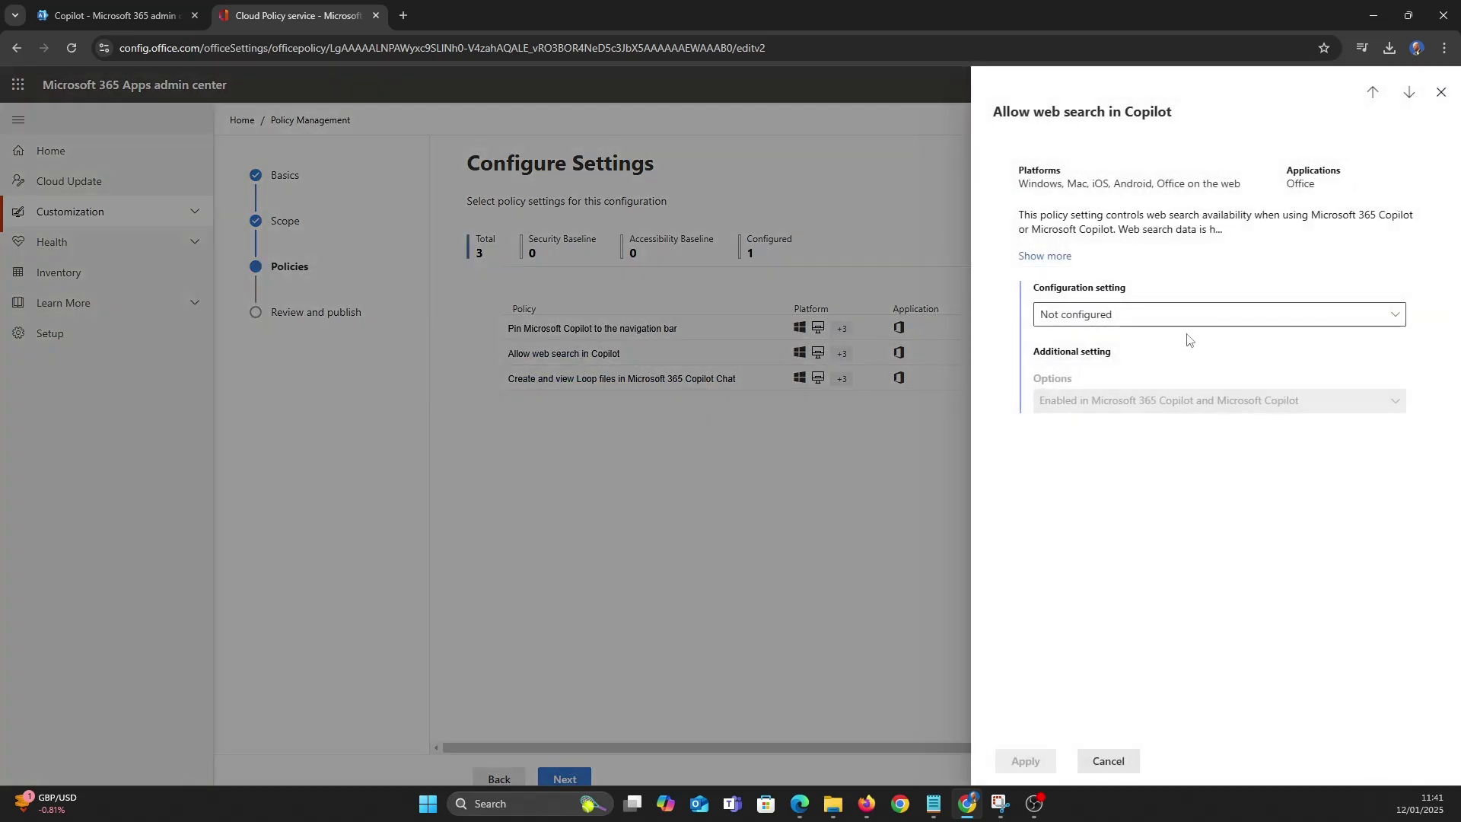
{"action": "left_click", "coordinate": [1236, 320]}
{"action": "left_click", "coordinate": [1119, 371]}
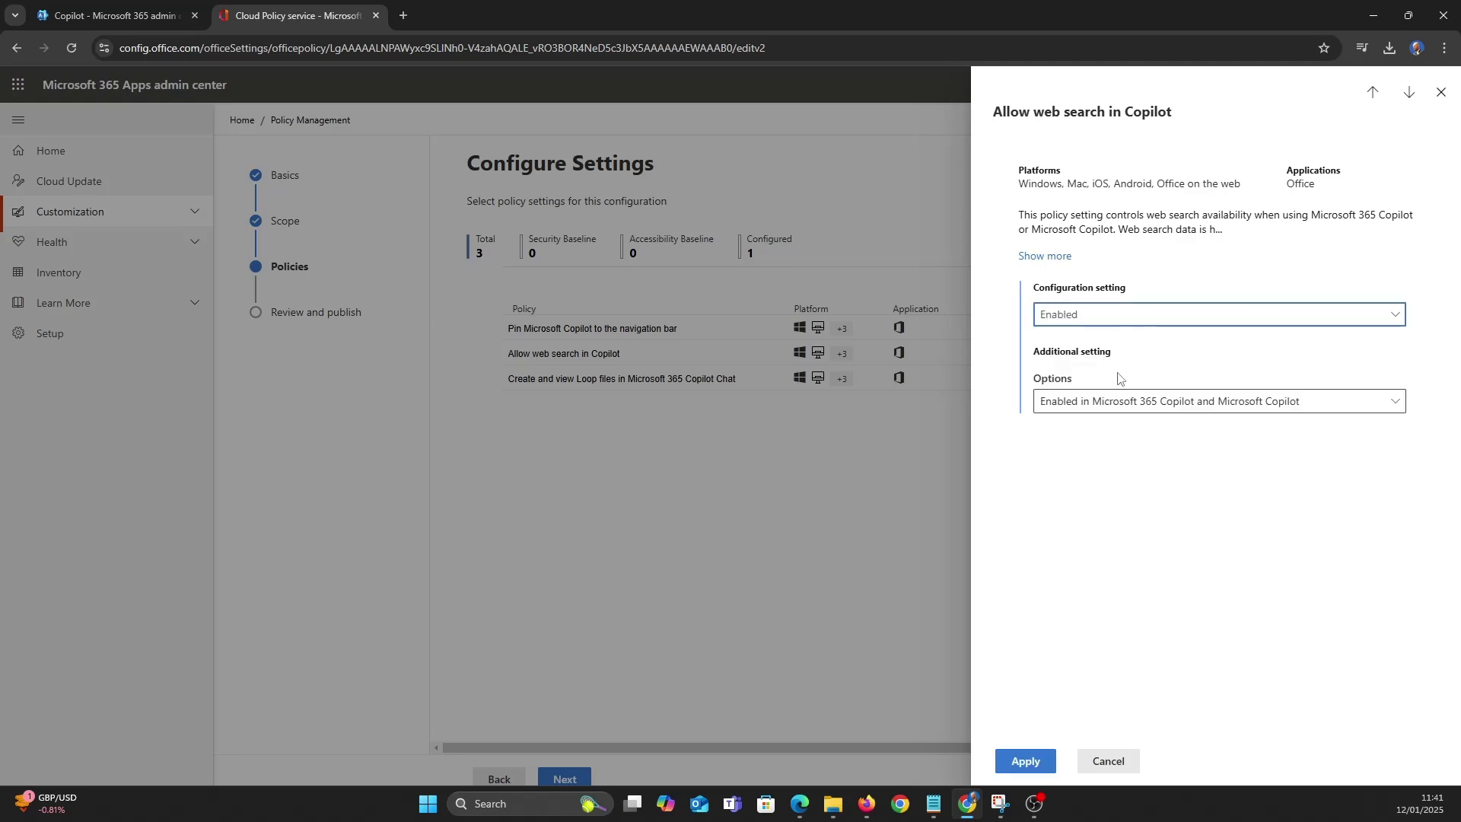
{"action": "left_click", "coordinate": [1154, 407]}
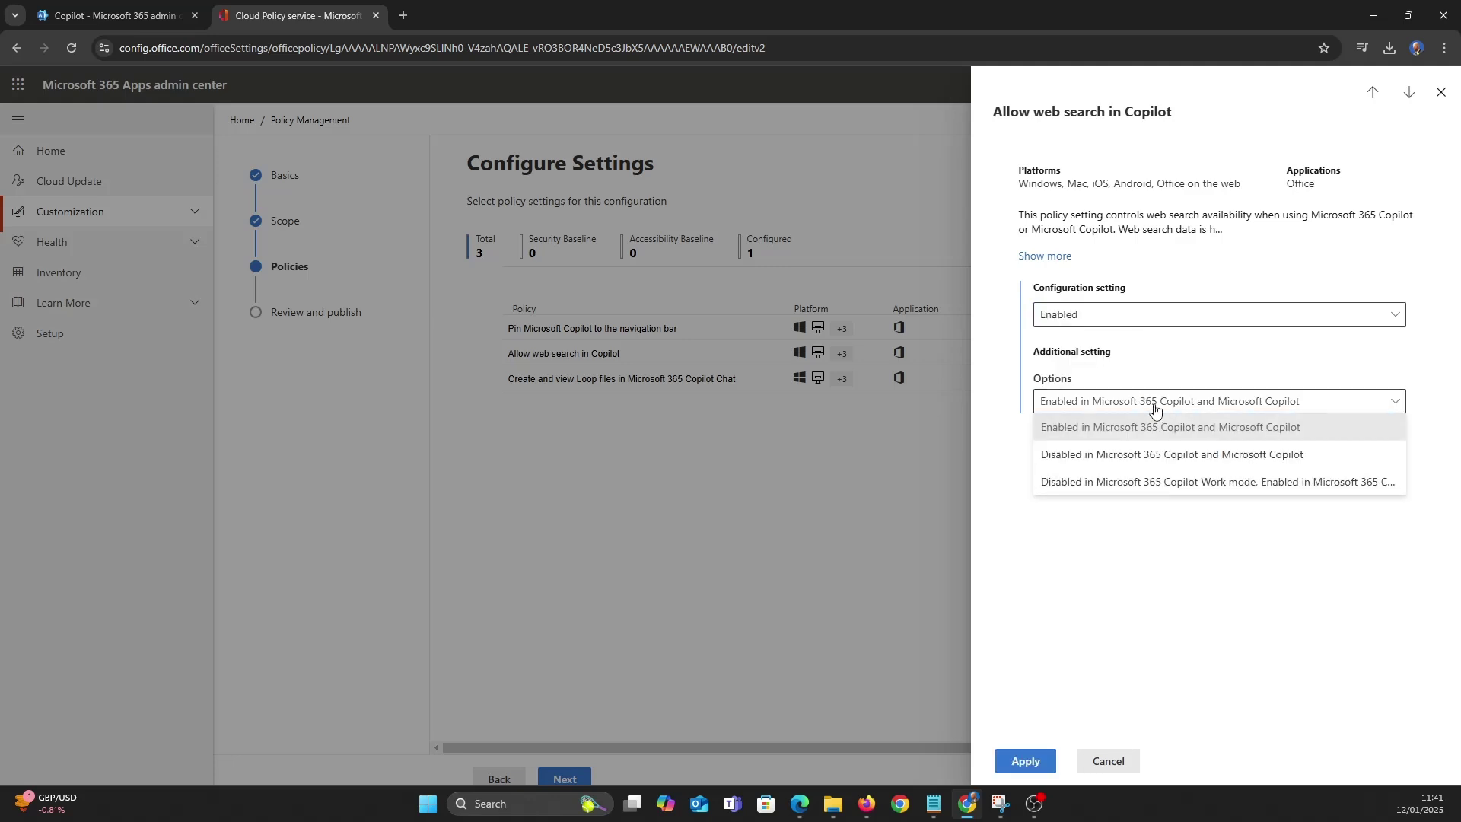
{"action": "left_click", "coordinate": [1185, 484]}
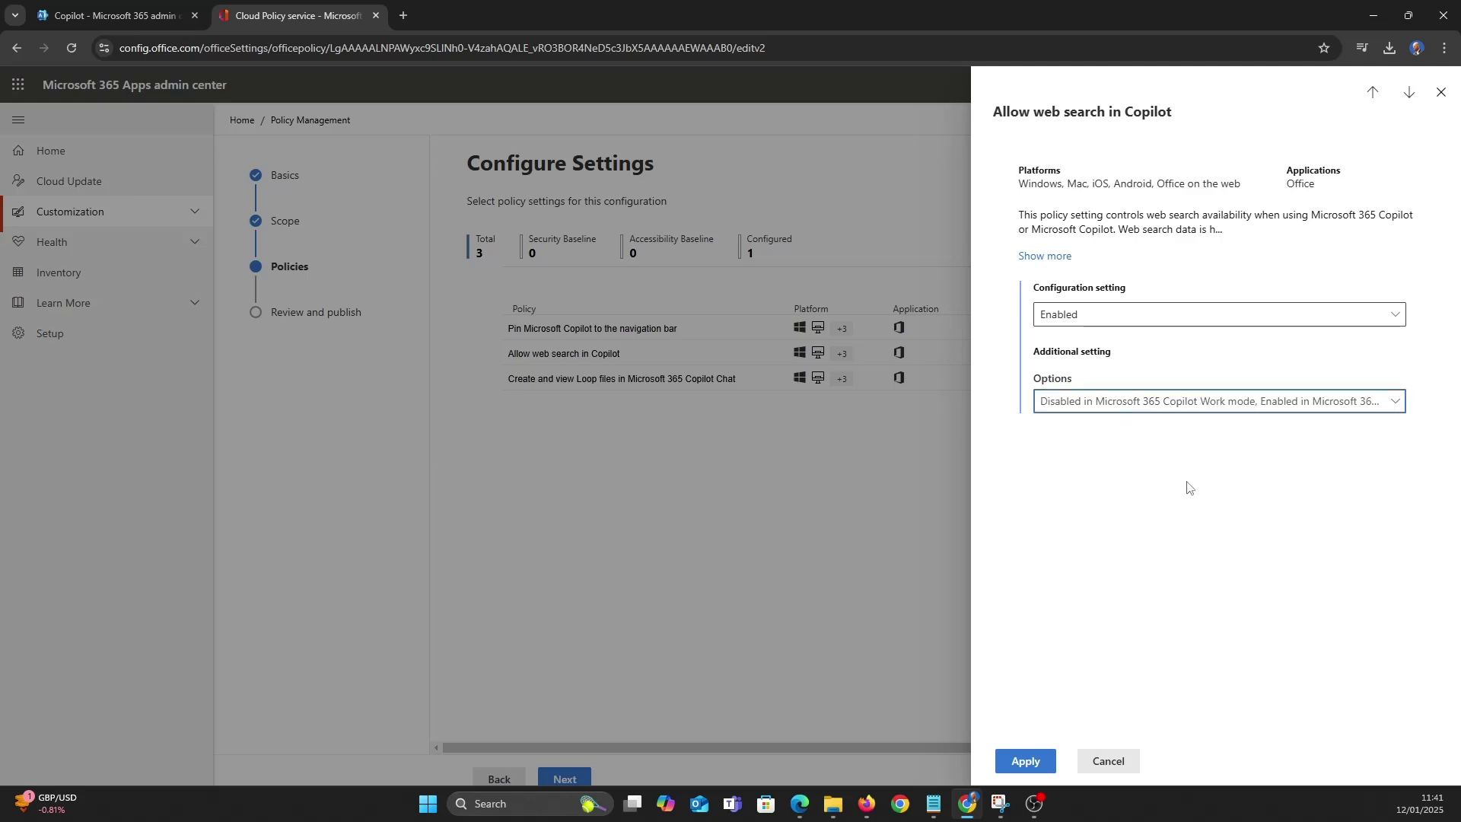
{"action": "left_click", "coordinate": [1196, 407]}
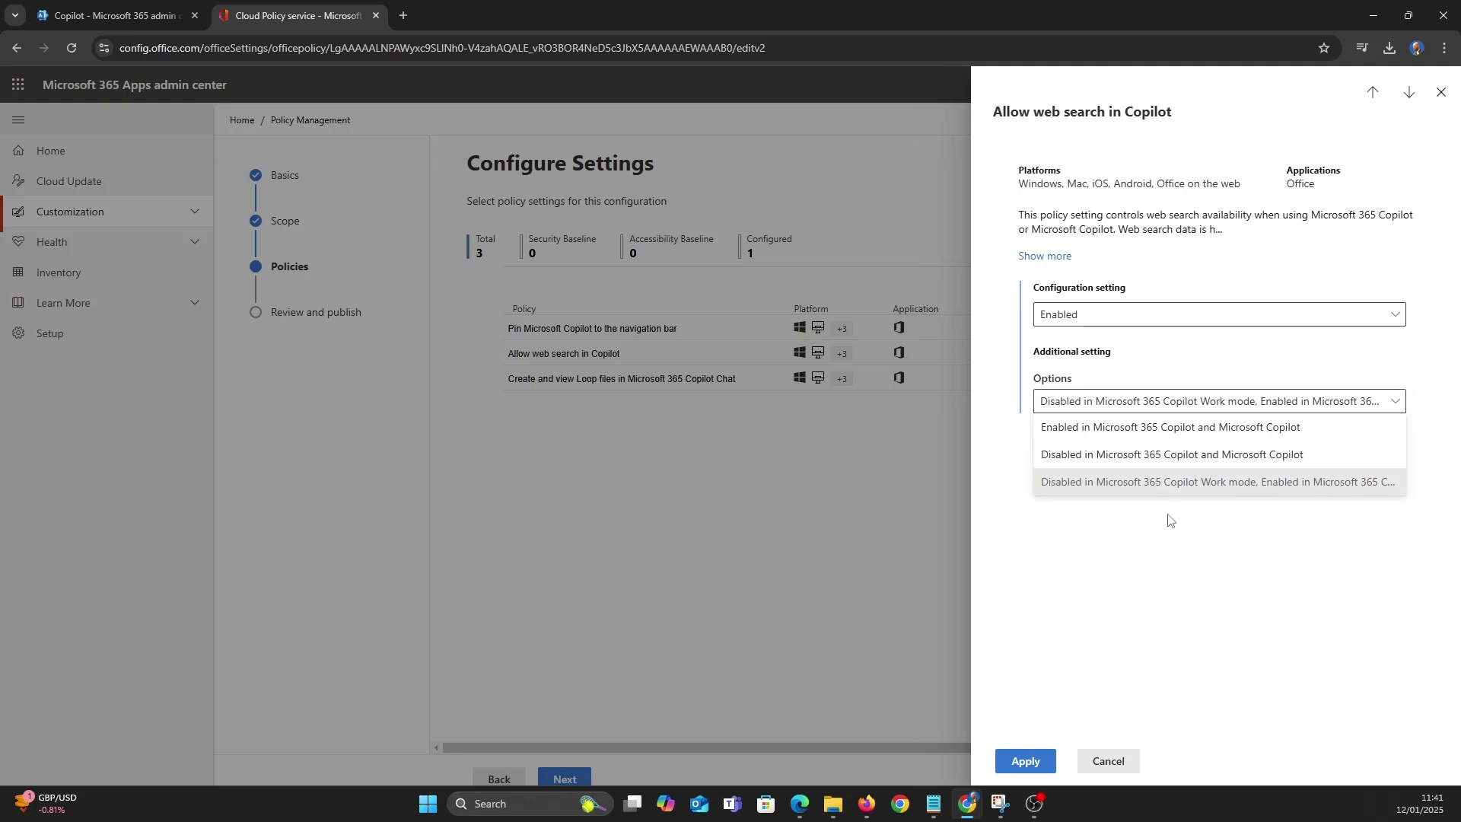
{"action": "left_click", "coordinate": [1139, 459]}
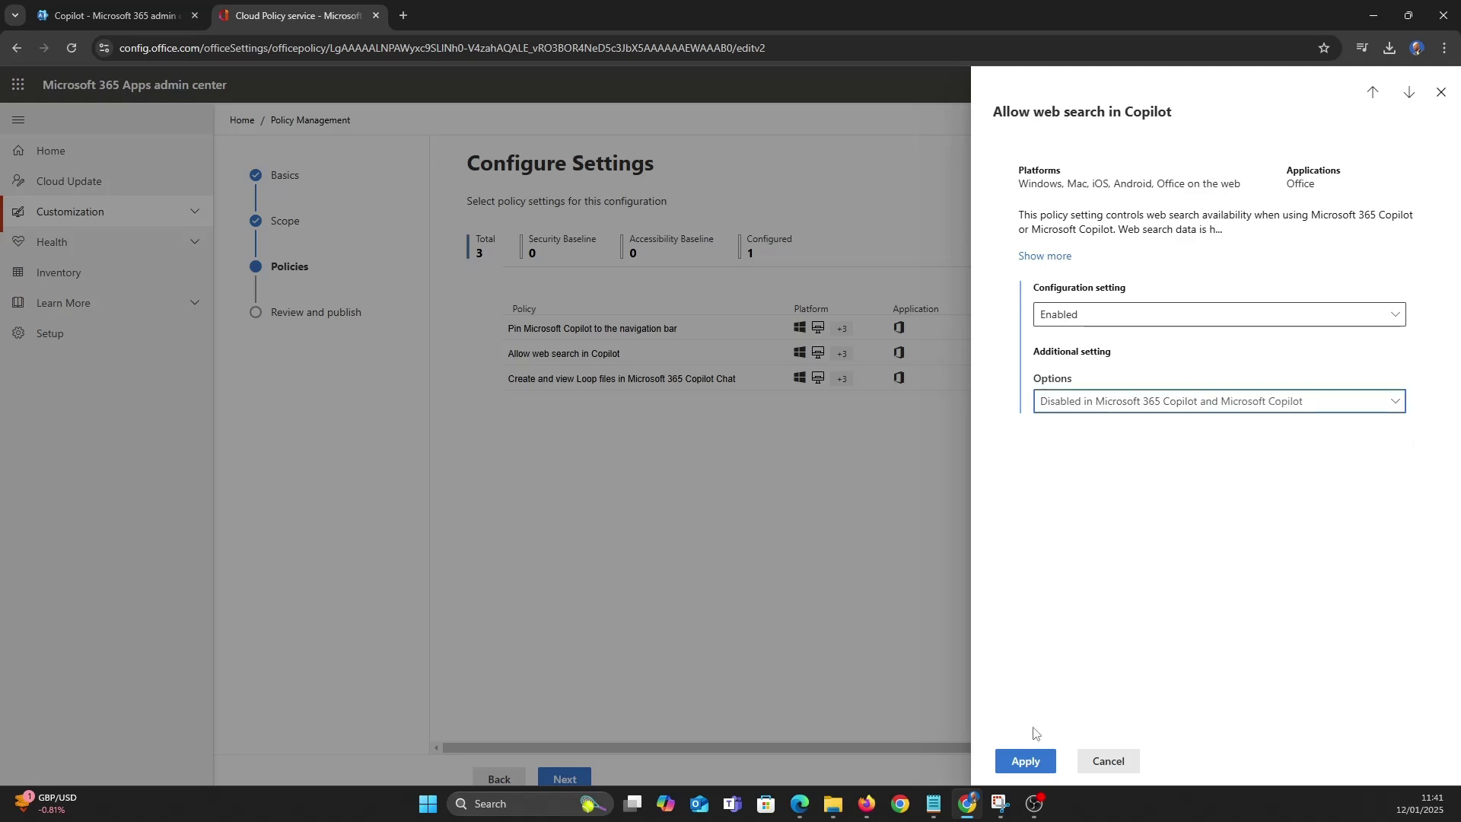
{"action": "left_click", "coordinate": [1025, 760]}
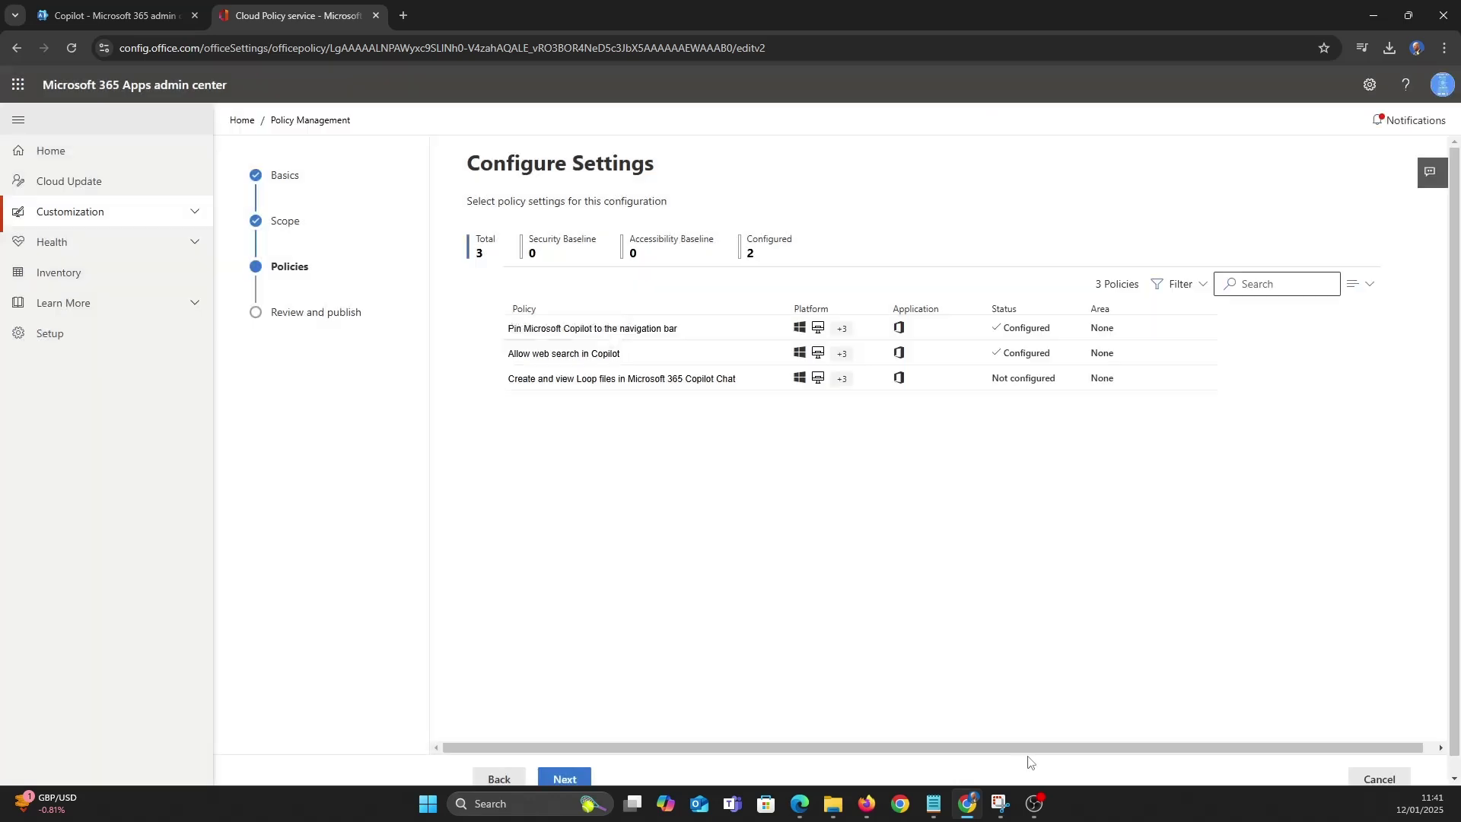
Review the policy configuration and save the update.
{"action": "left_click", "coordinate": [565, 779]}
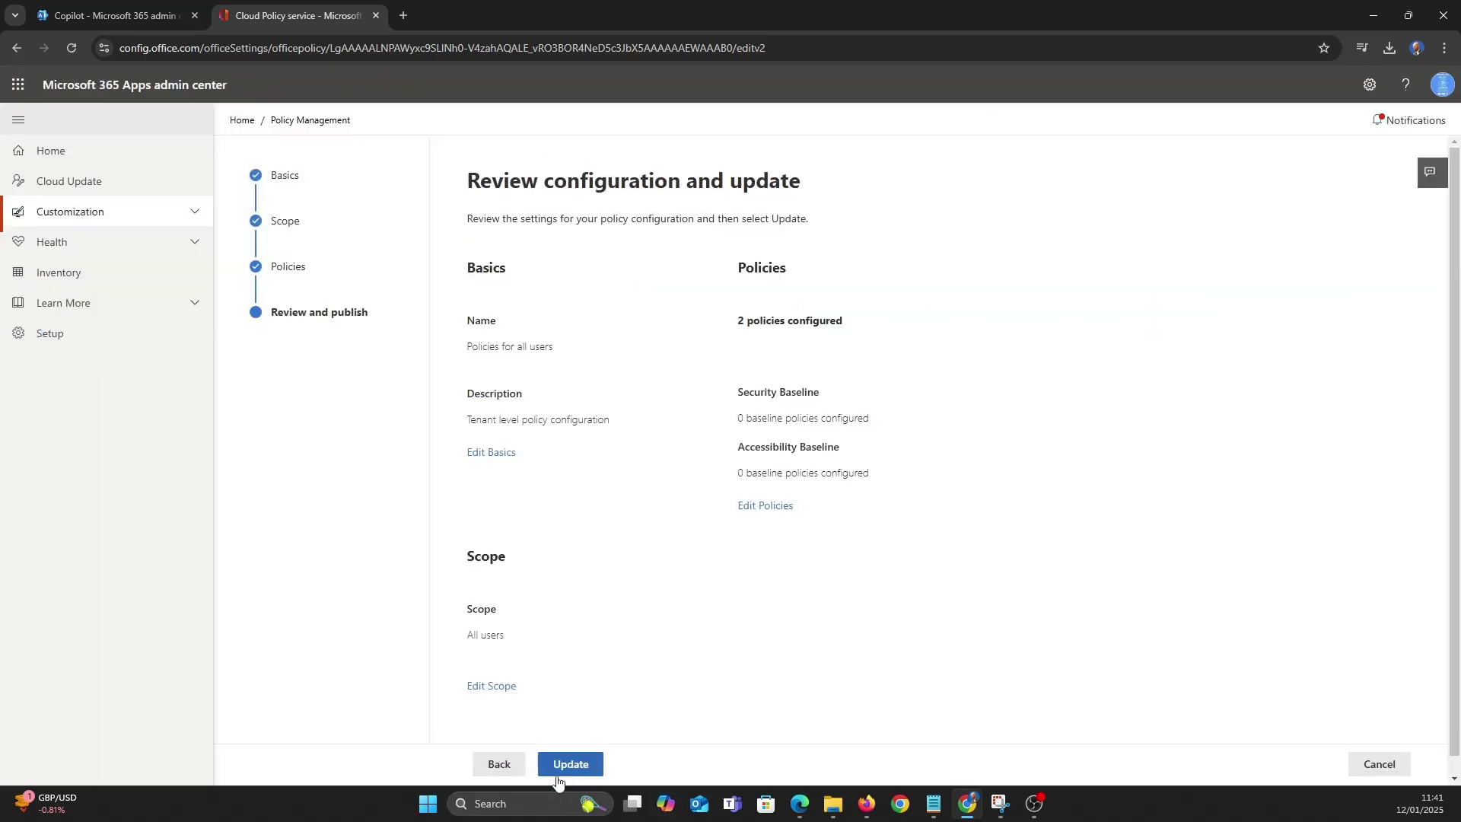
{"action": "left_click", "coordinate": [508, 771]}
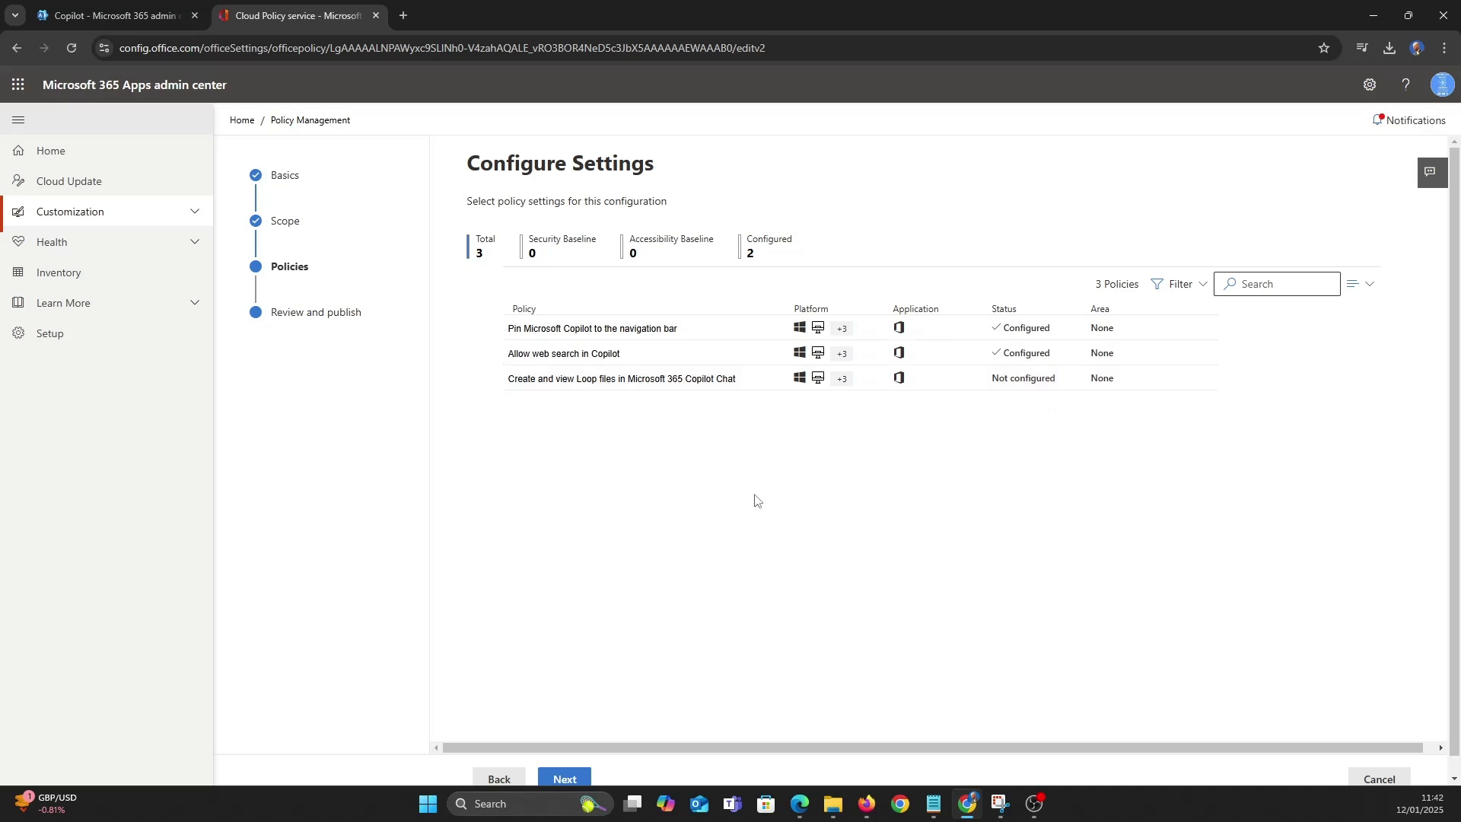
{"action": "left_click", "coordinate": [582, 772]}
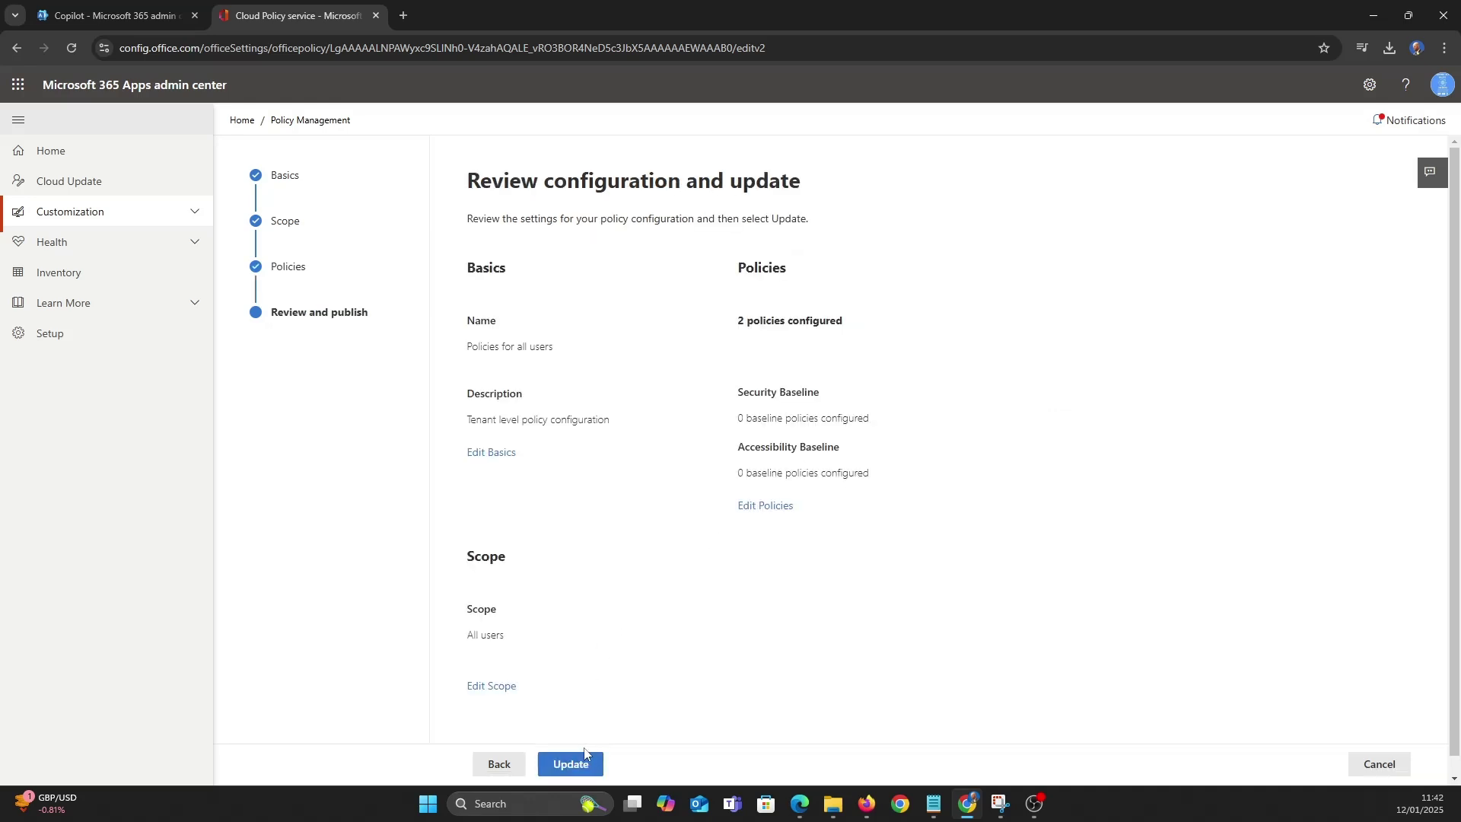
{"action": "left_click", "coordinate": [578, 765]}
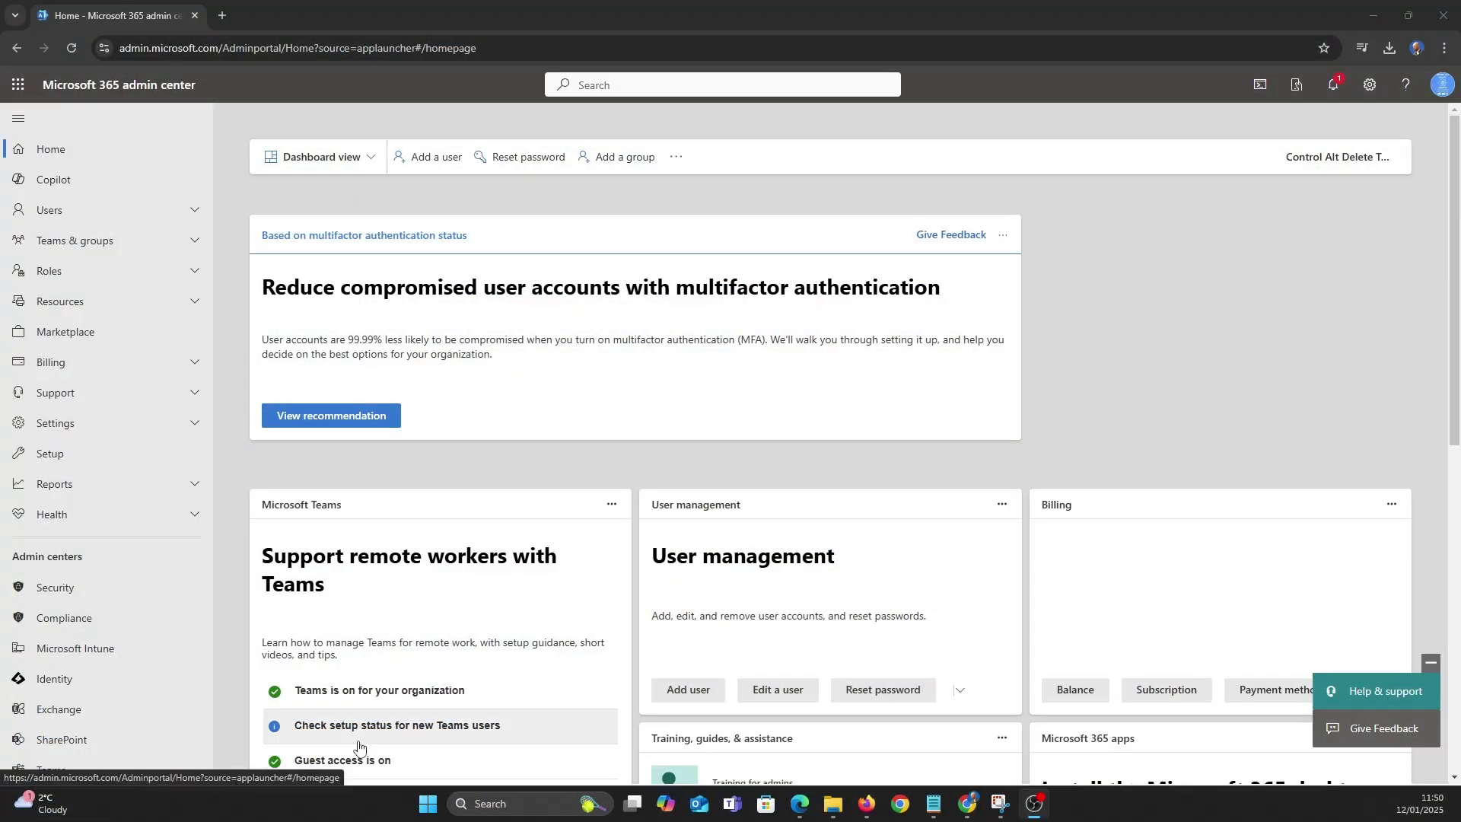
Go to Integrated apps and search the Available apps list for 'cop'.
{"action": "left_click", "coordinate": [99, 434]}
{"action": "left_click", "coordinate": [103, 547]}
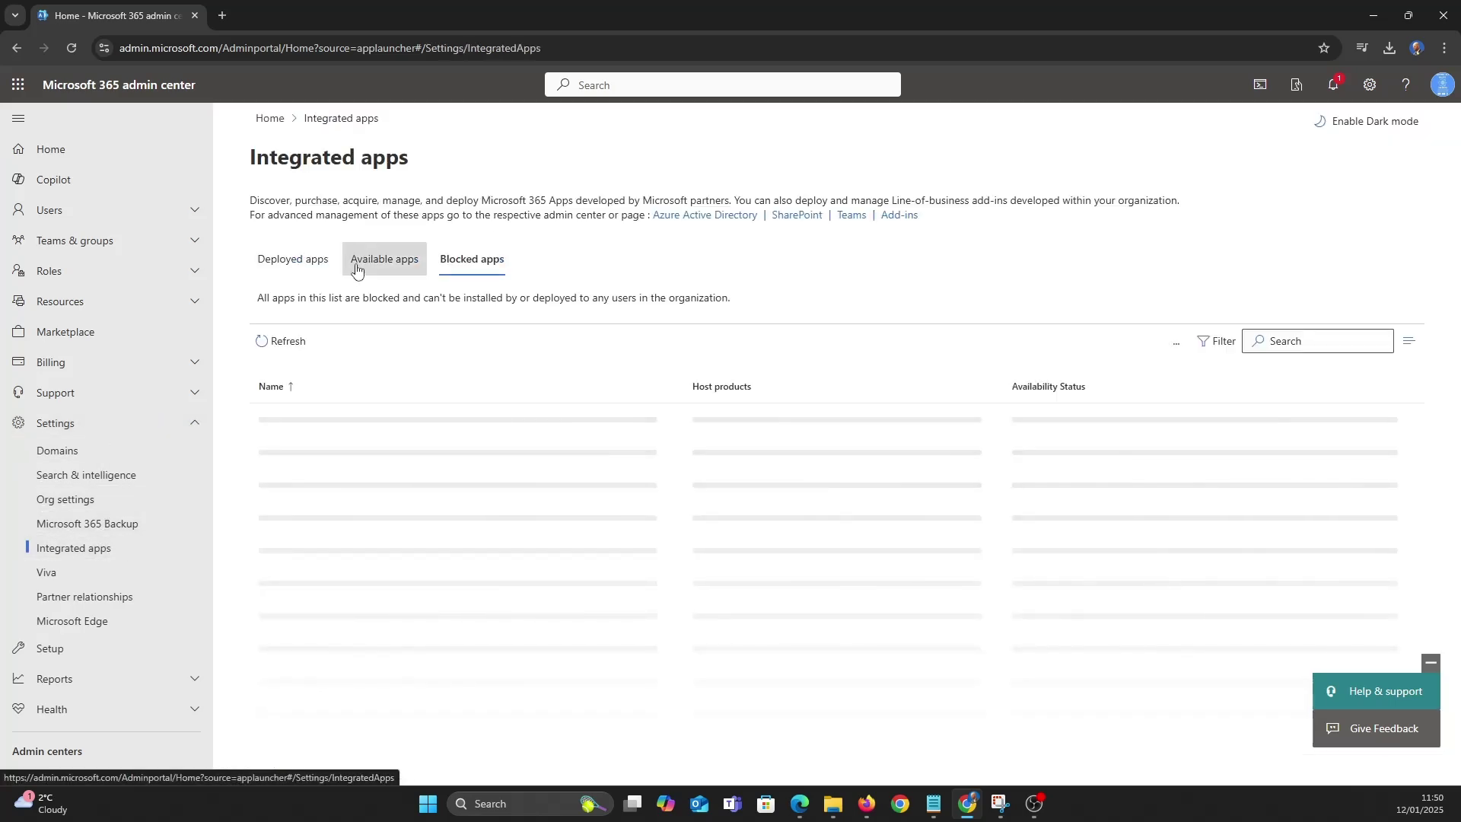
{"action": "left_click", "coordinate": [384, 259]}
{"action": "left_click", "coordinate": [309, 262]}
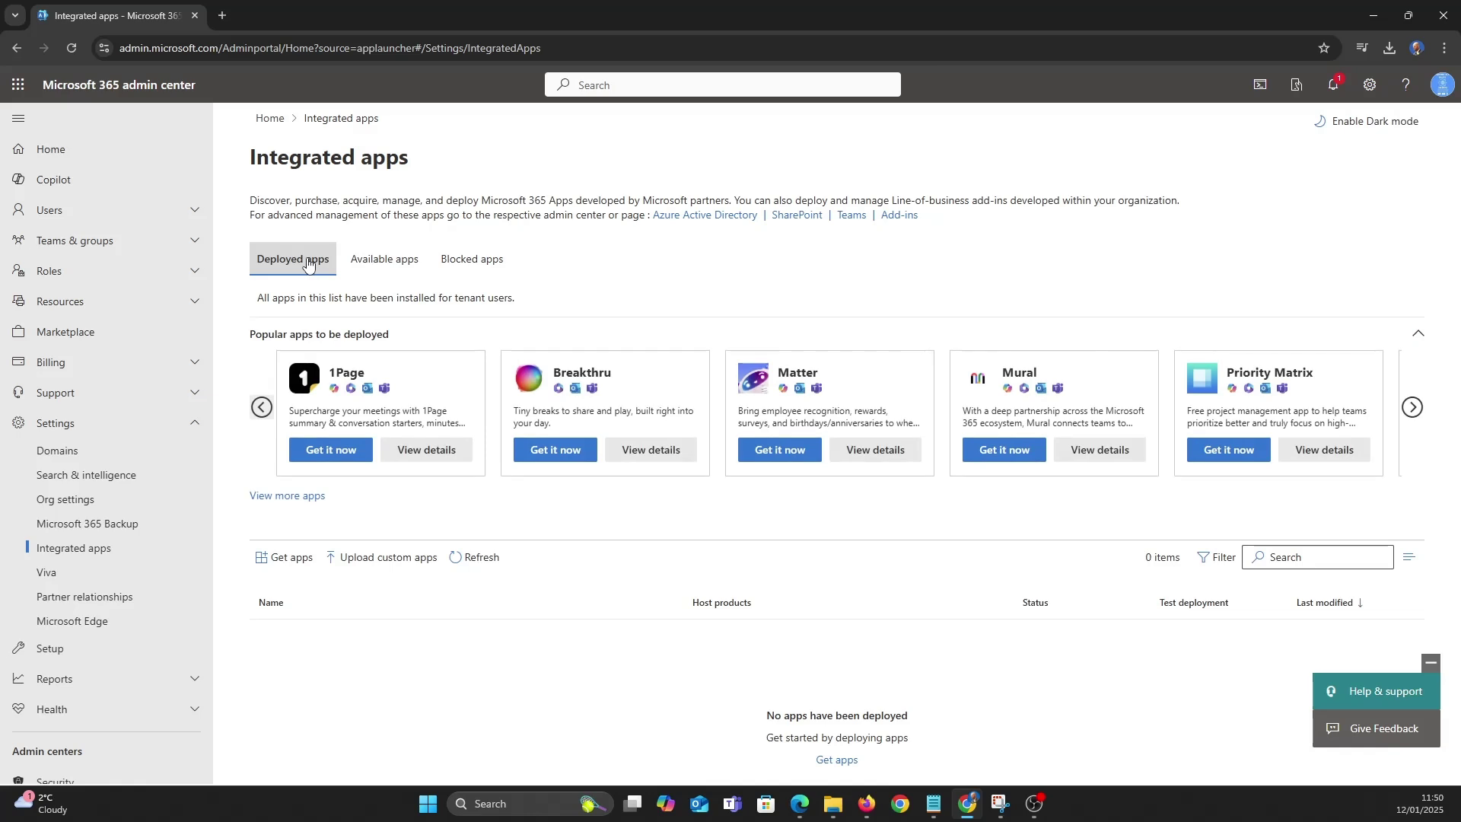
{"action": "left_click", "coordinate": [384, 260]}
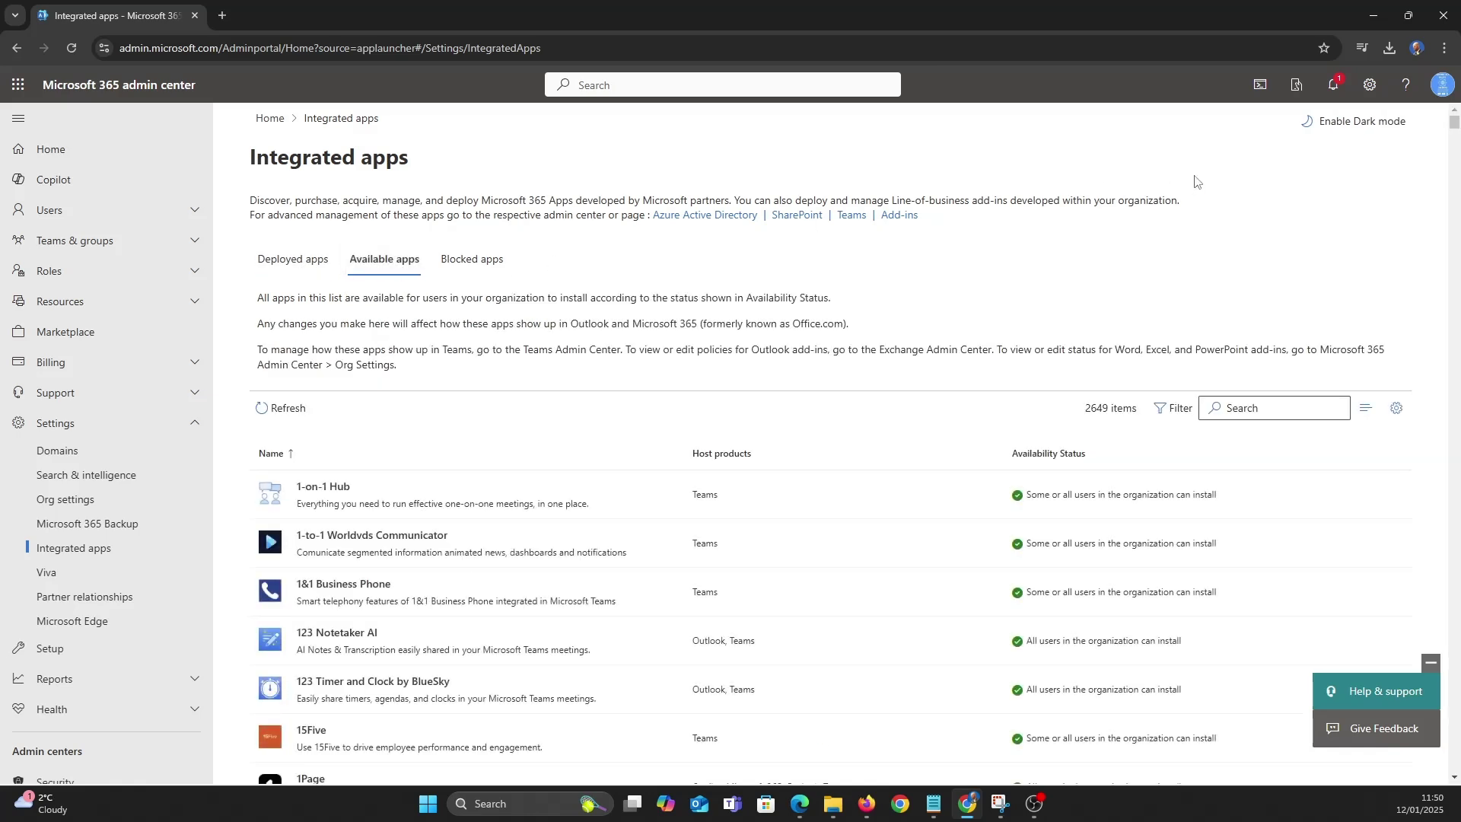
{"action": "left_click", "coordinate": [1261, 403]}
{"action": "type", "text": "copil"}
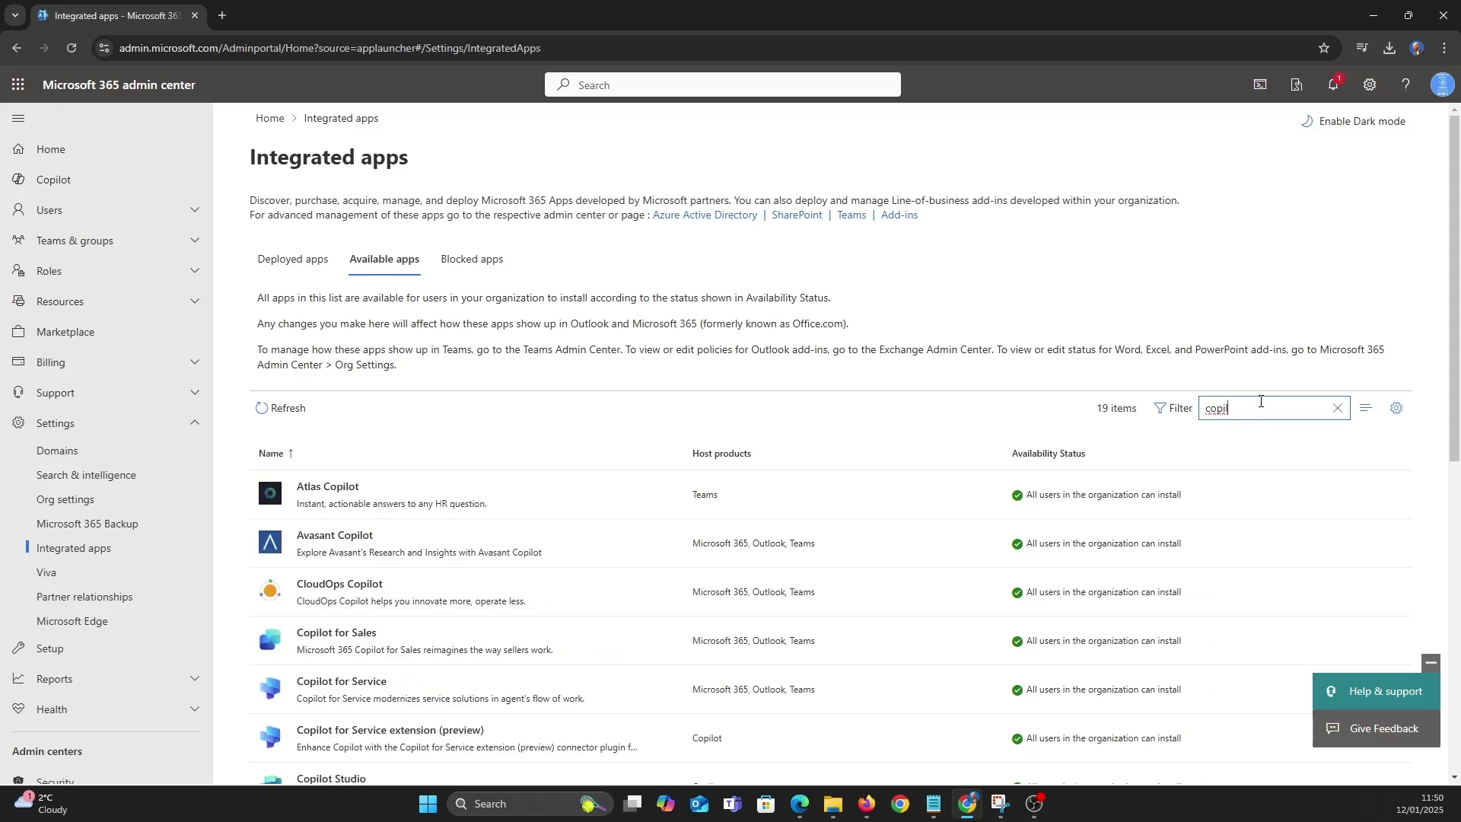
{"action": "scroll", "coordinate": [639, 564], "scroll_direction": "down", "scroll_amount": 3}
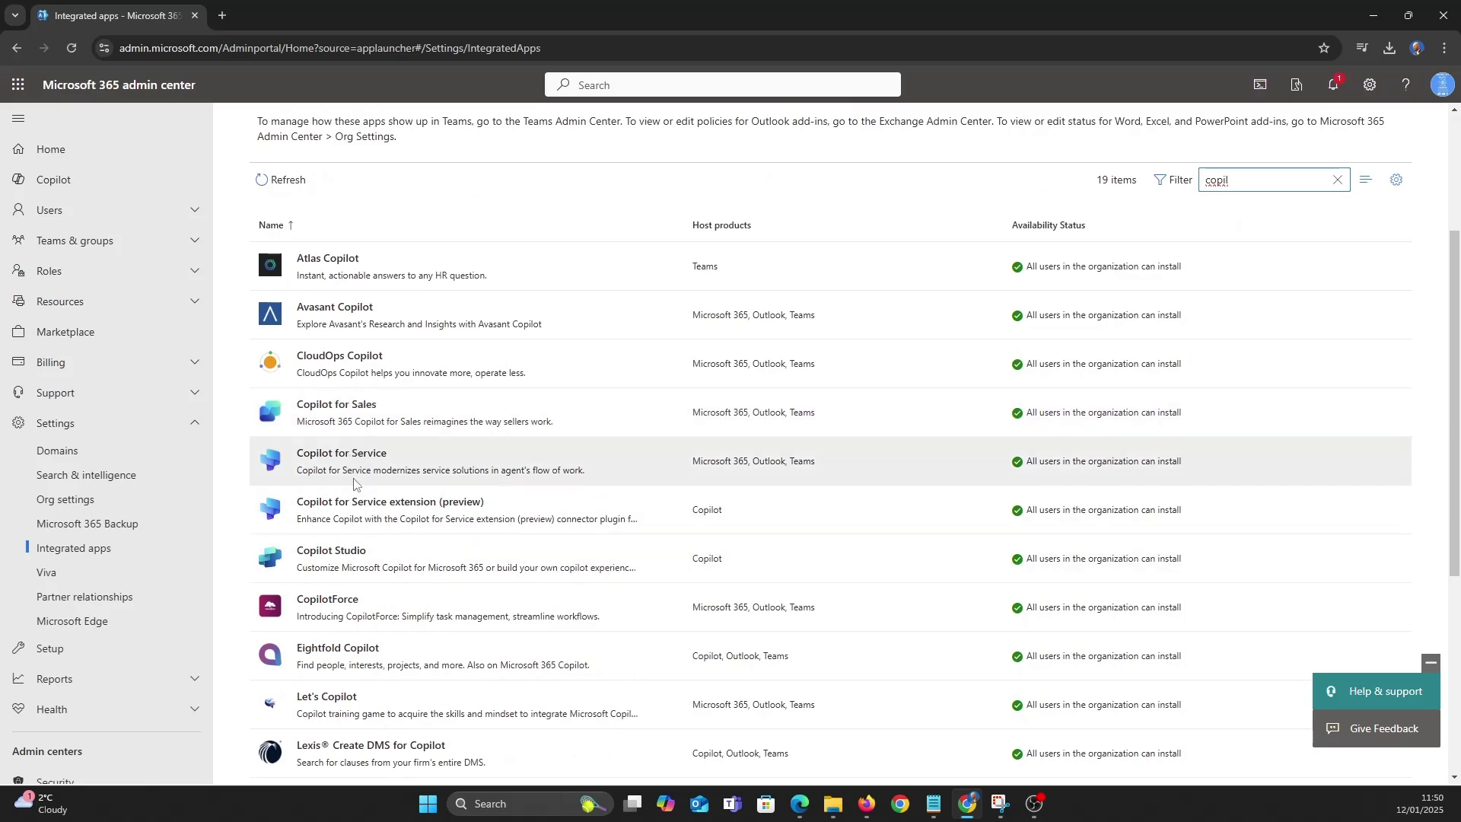
Inspect Copilot Studio's availability, try assigning a specific user, then discard and close.
{"action": "left_click", "coordinate": [346, 553]}
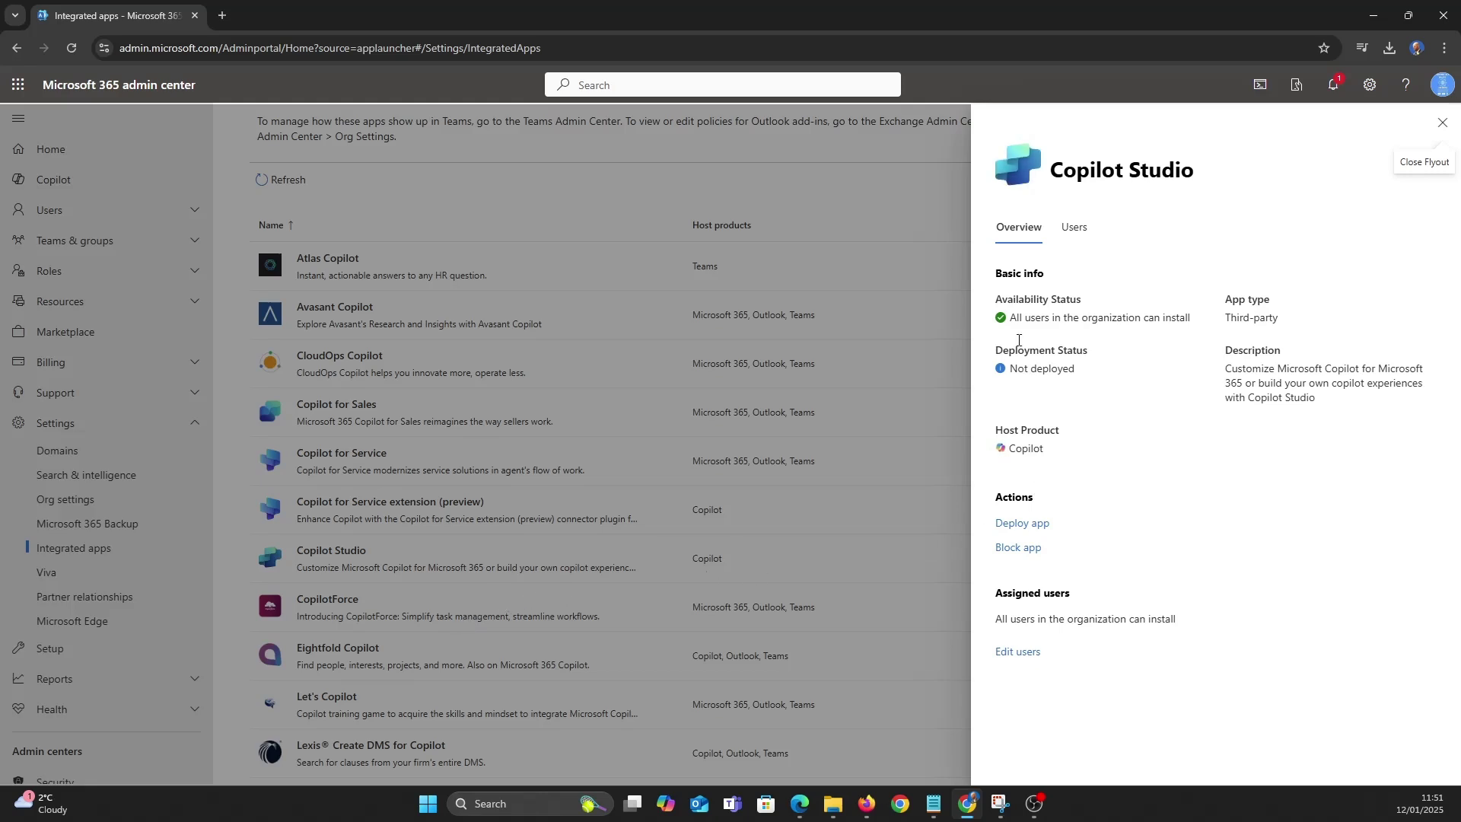
{"action": "left_click_drag", "start_coordinate": [1005, 321], "coordinate": [1200, 328]}
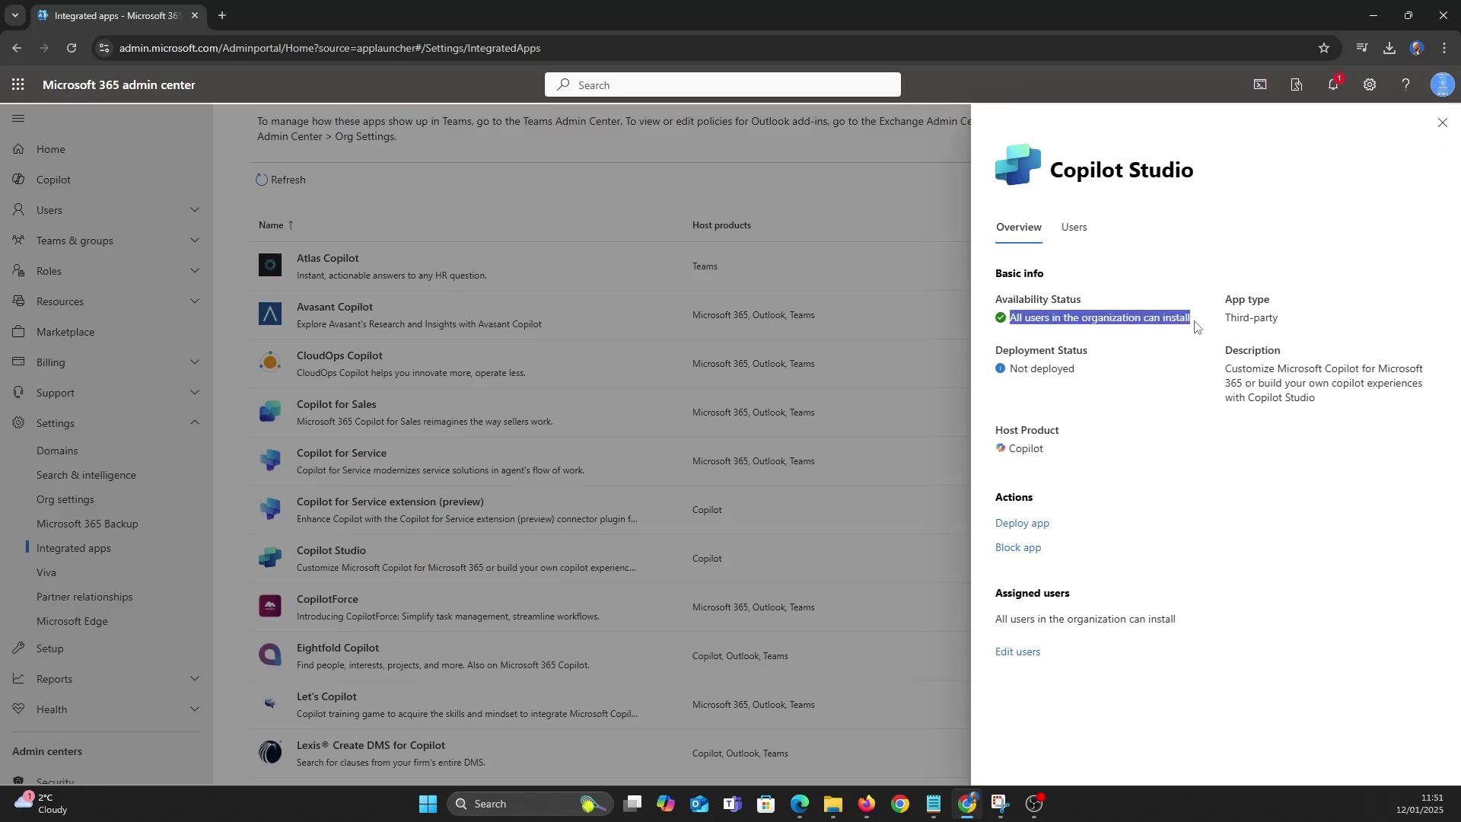
{"action": "left_click", "coordinate": [1144, 392]}
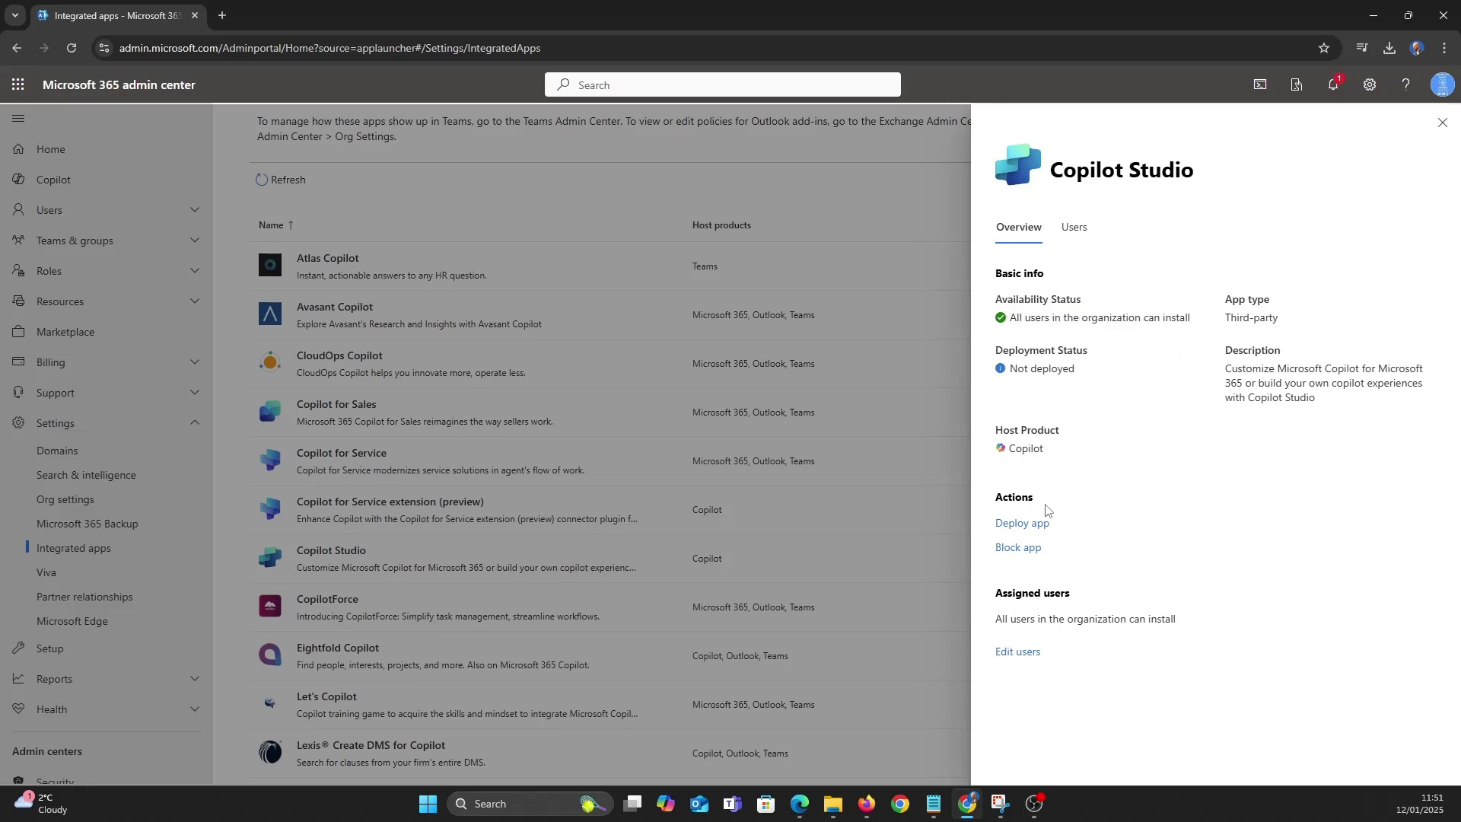
{"action": "left_click", "coordinate": [1020, 652]}
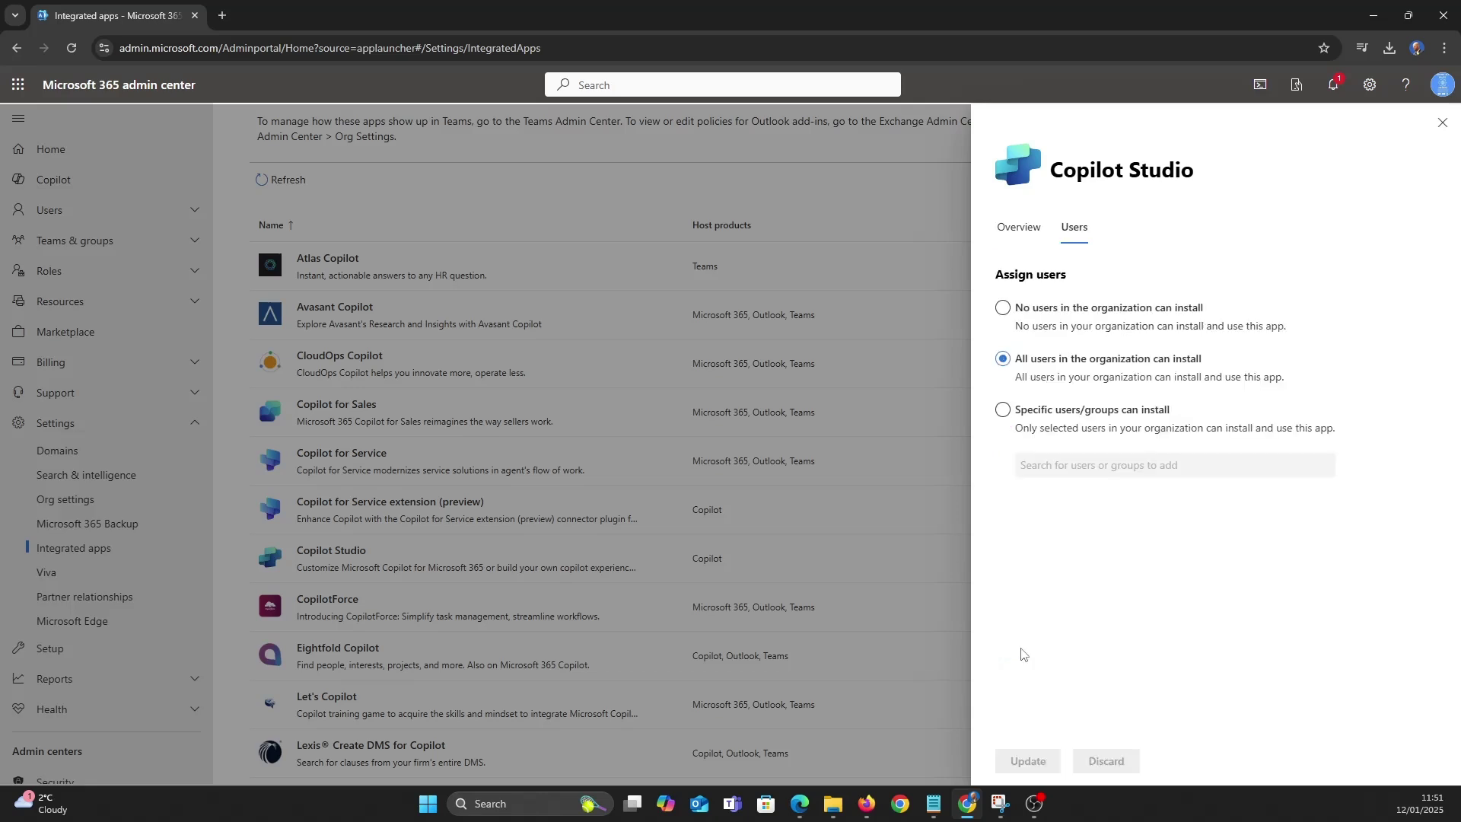
{"action": "left_click", "coordinate": [1021, 412]}
{"action": "left_click", "coordinate": [1058, 462]}
{"action": "type", "text": "thomas"}
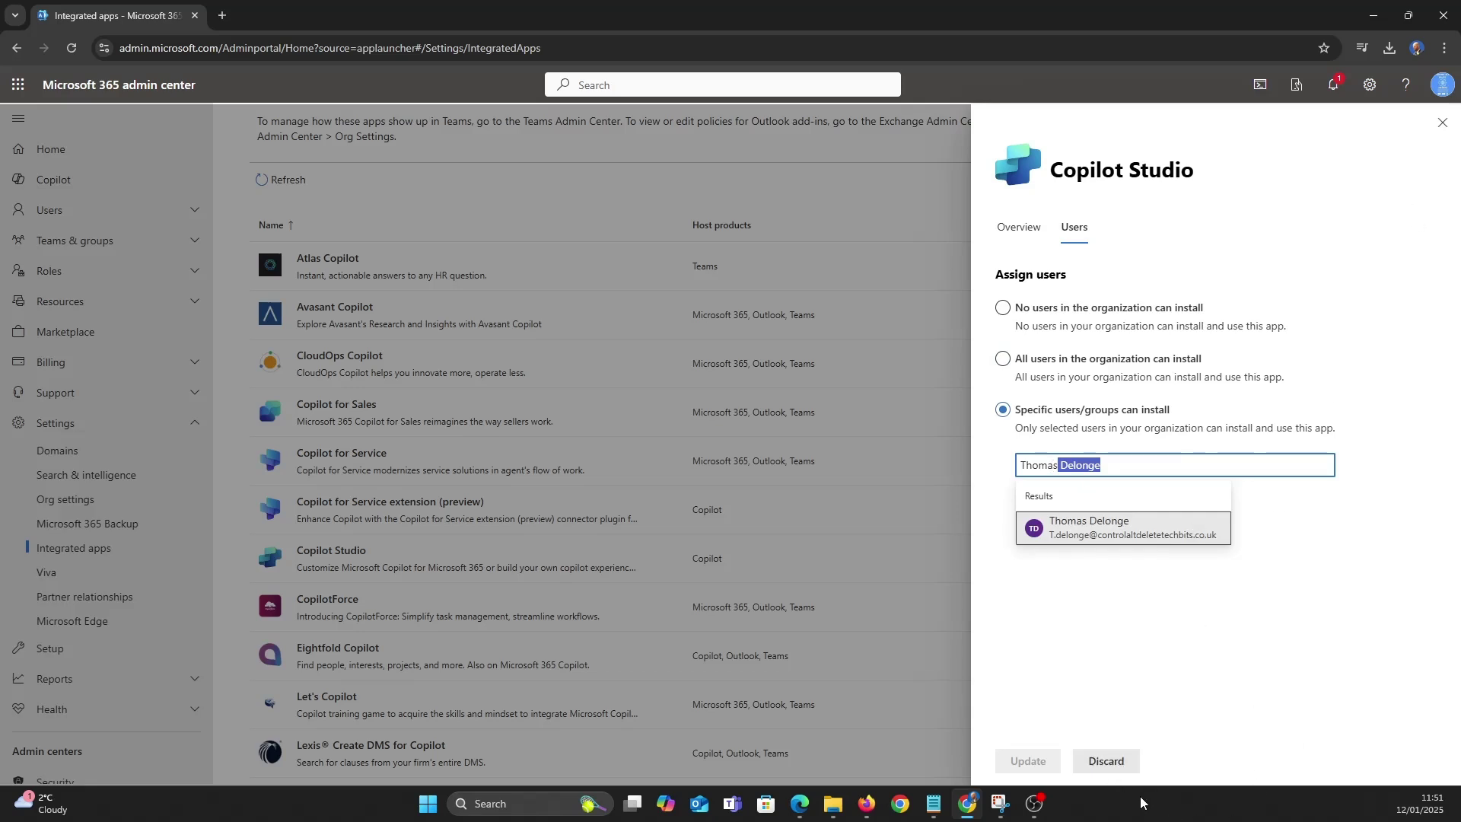
{"action": "left_click", "coordinate": [1130, 769]}
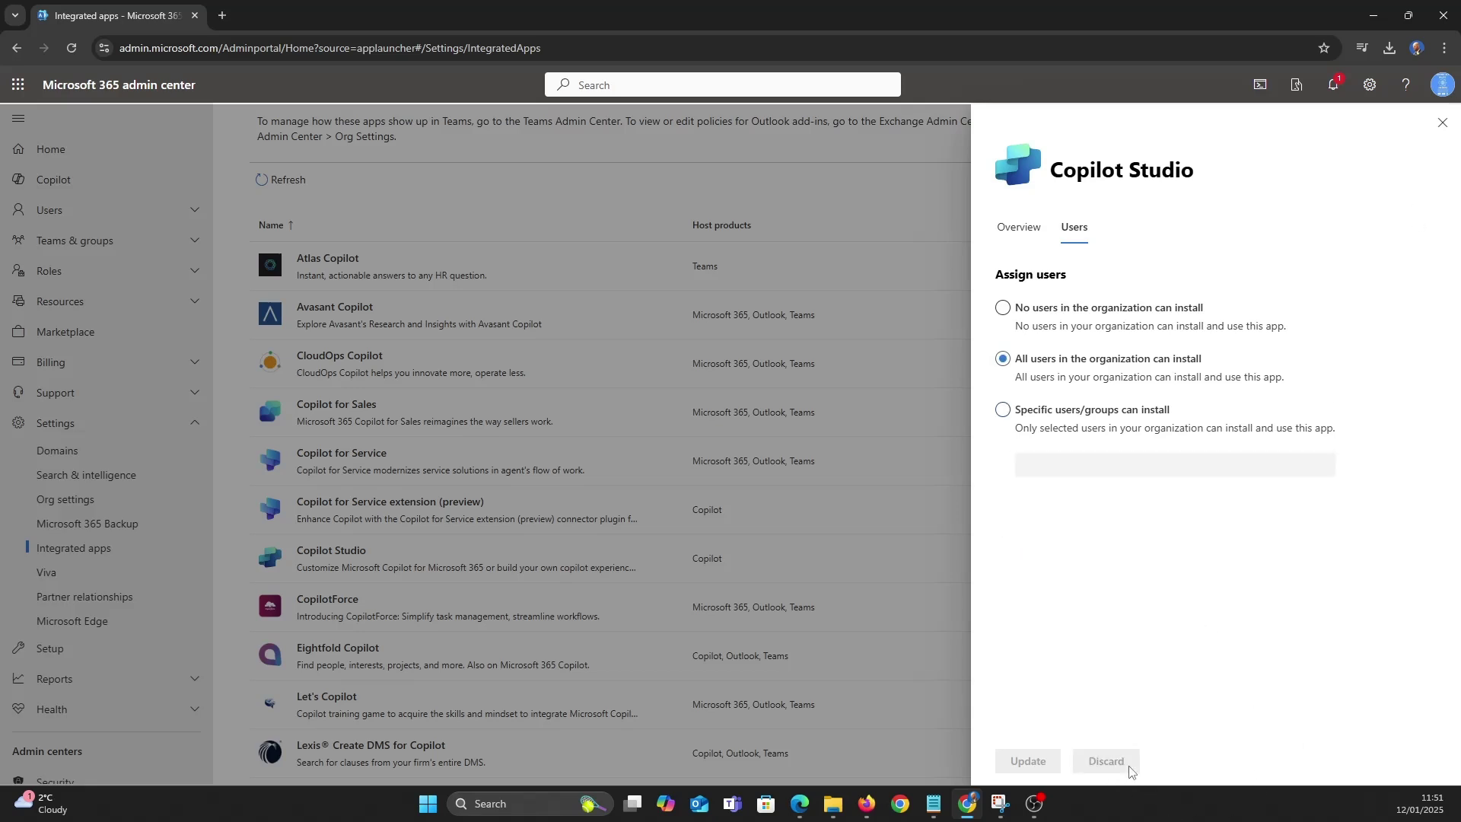
{"action": "left_click", "coordinate": [1442, 122]}
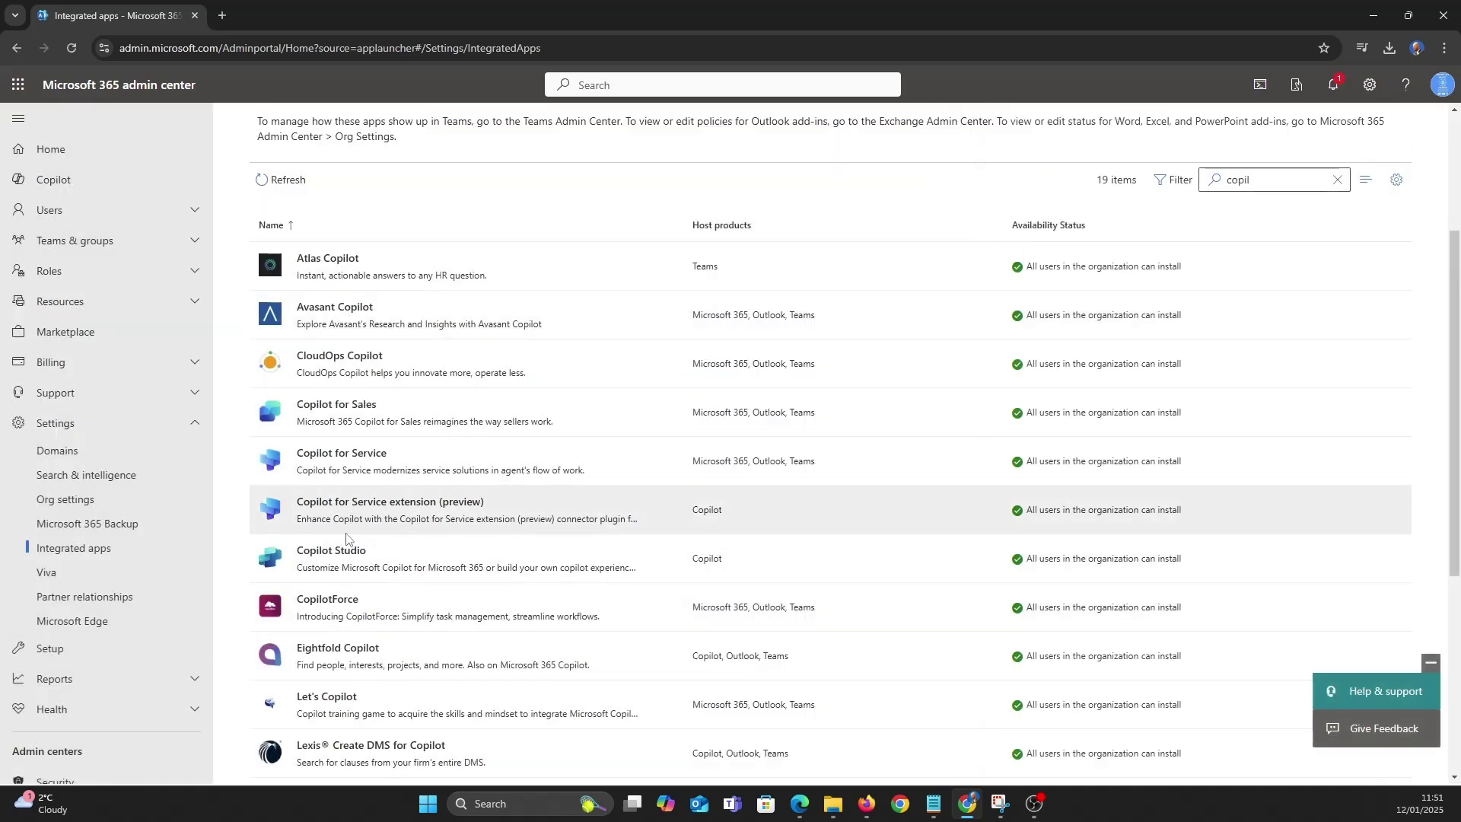
Block Copilot Studio for everyone, confirming 'Yes, I'm sure I want to block the app'.
{"action": "left_click", "coordinate": [348, 554]}
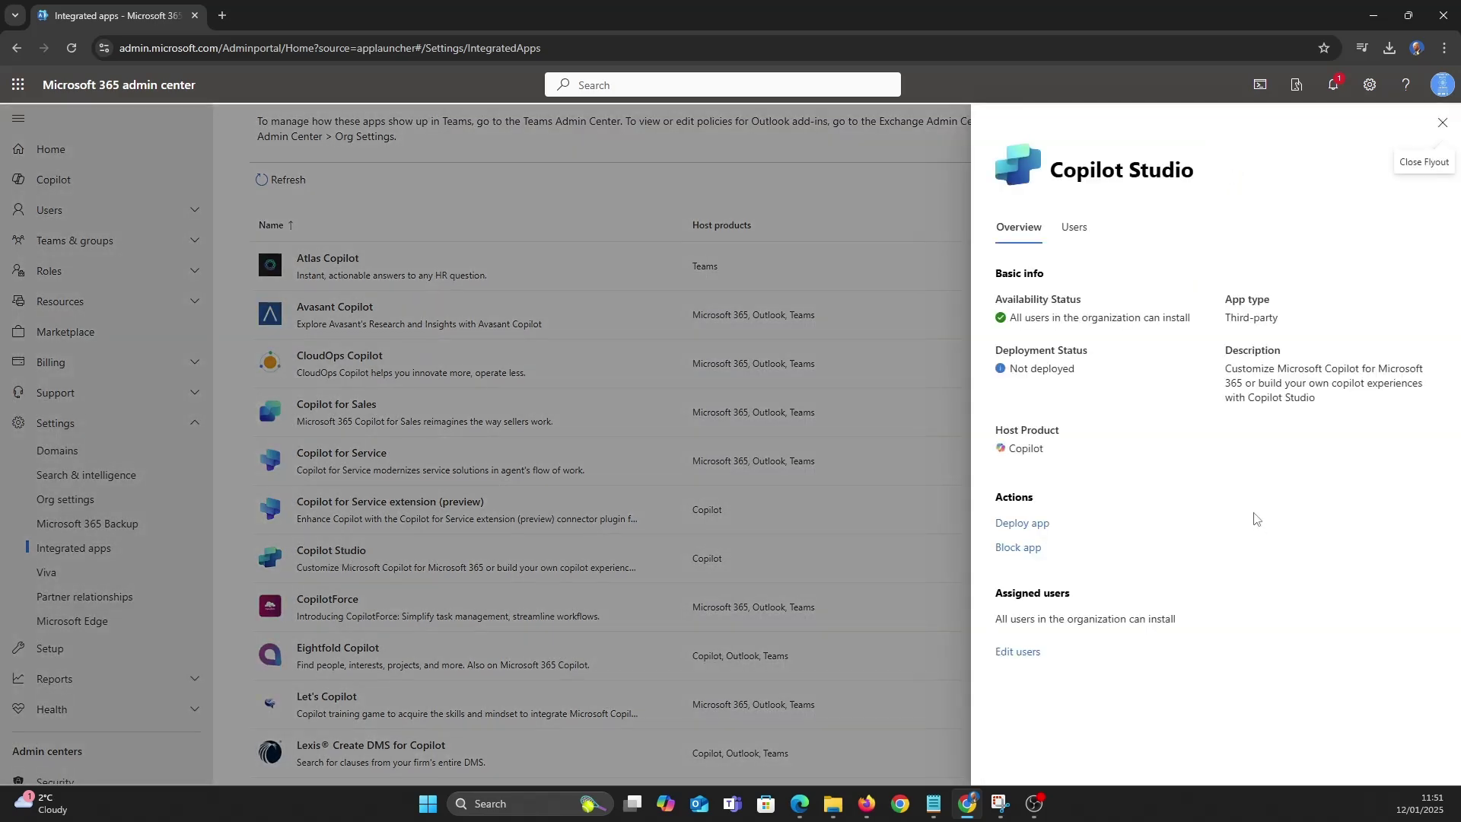
{"action": "left_click", "coordinate": [1032, 547]}
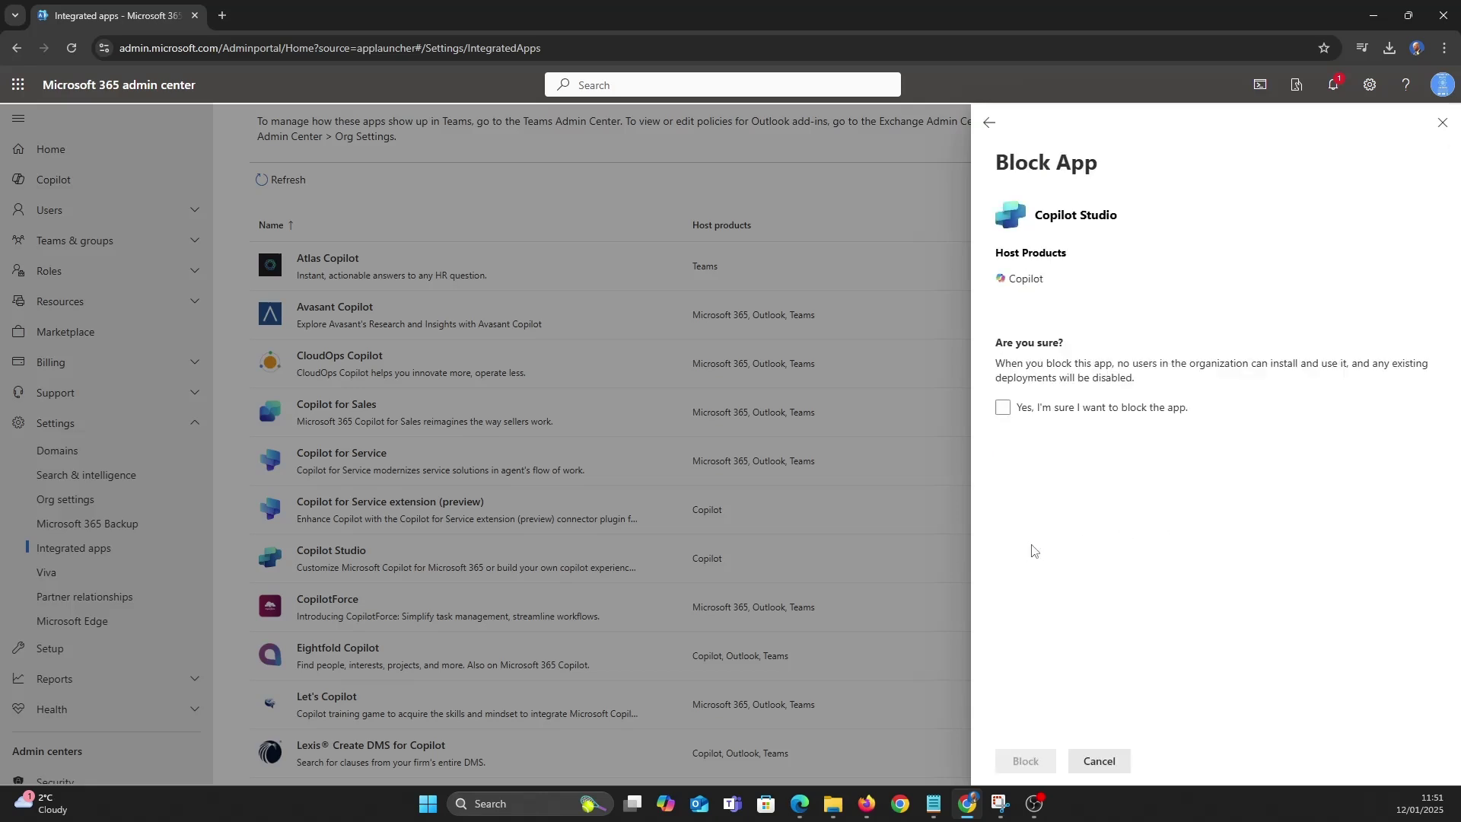
{"action": "left_click", "coordinate": [1002, 408]}
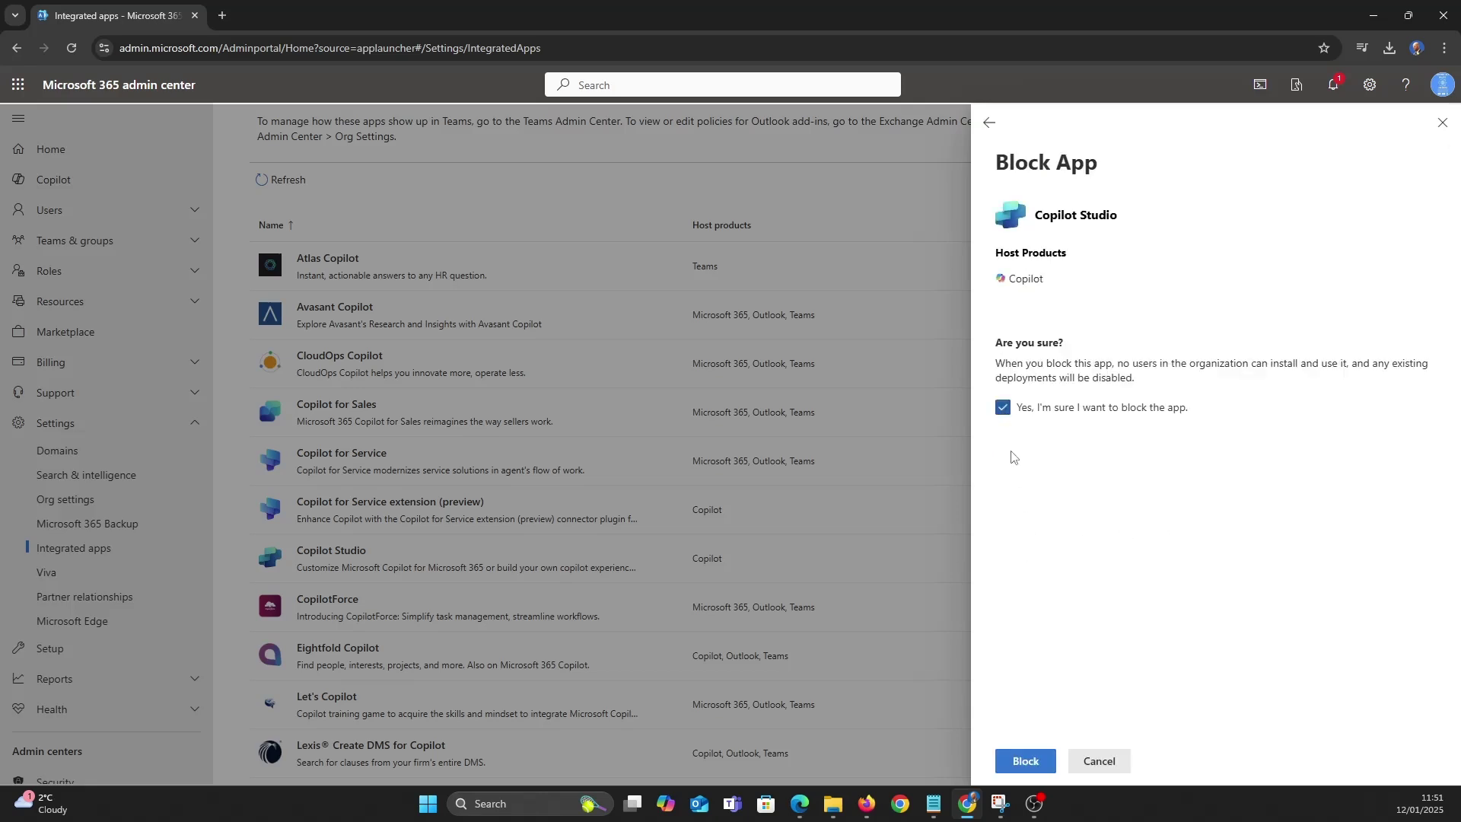
{"action": "left_click", "coordinate": [1026, 761]}
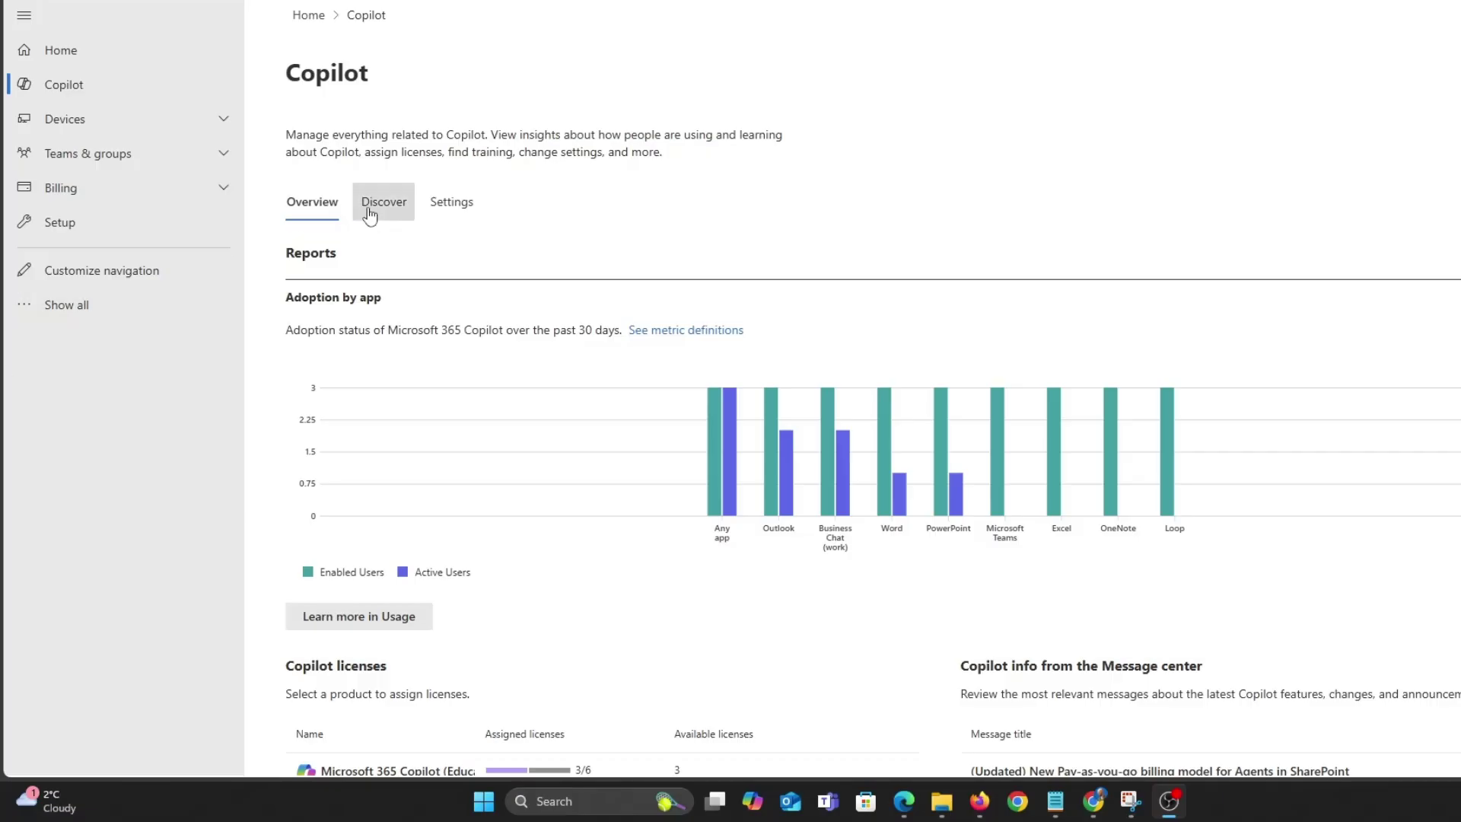
From the Discover tab, review the Copilot setup guide Overview and advance to Readiness.
{"action": "left_click", "coordinate": [383, 218]}
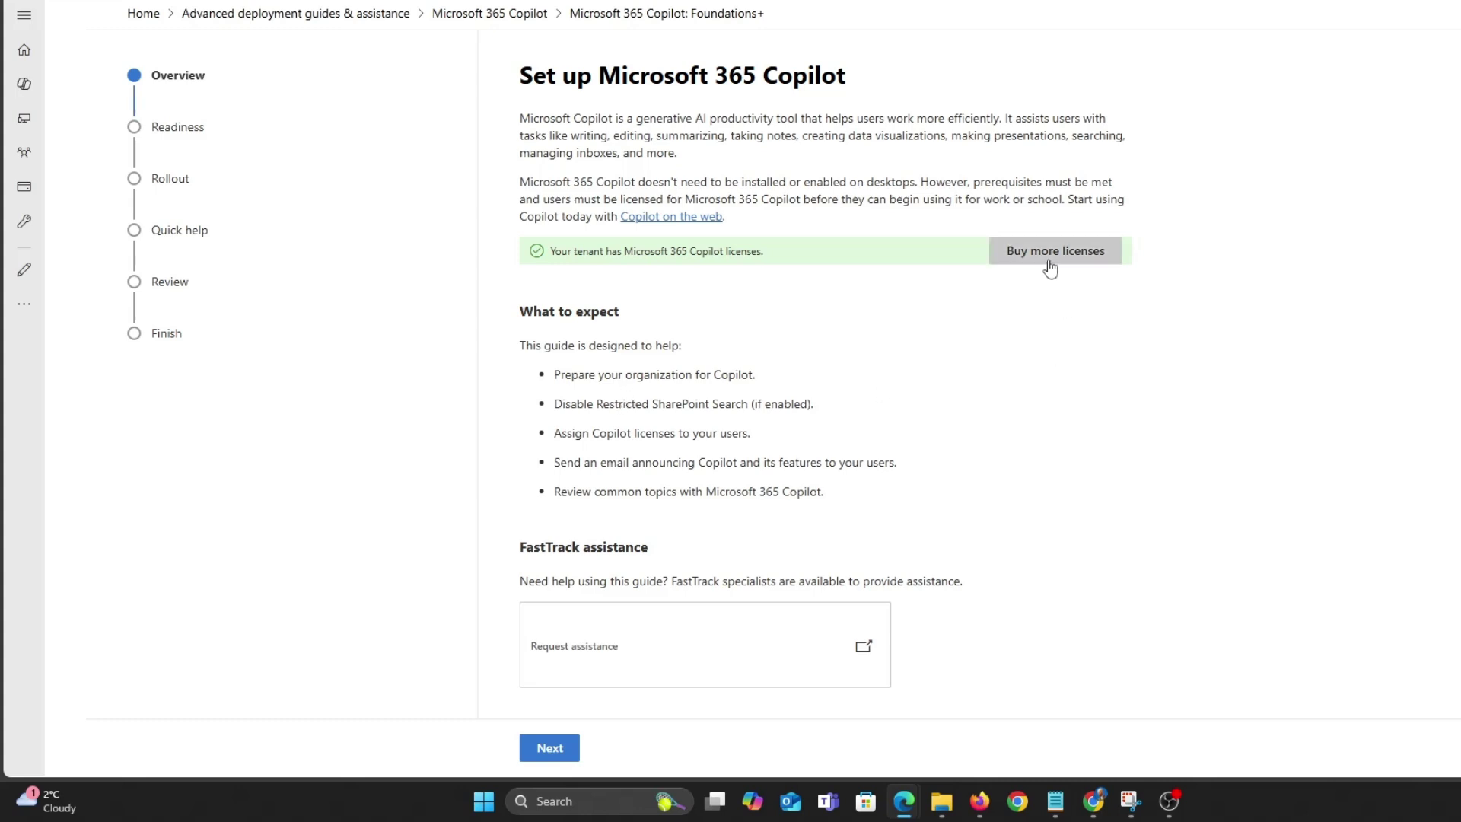
{"action": "scroll", "coordinate": [867, 363], "scroll_direction": "down", "scroll_amount": 1}
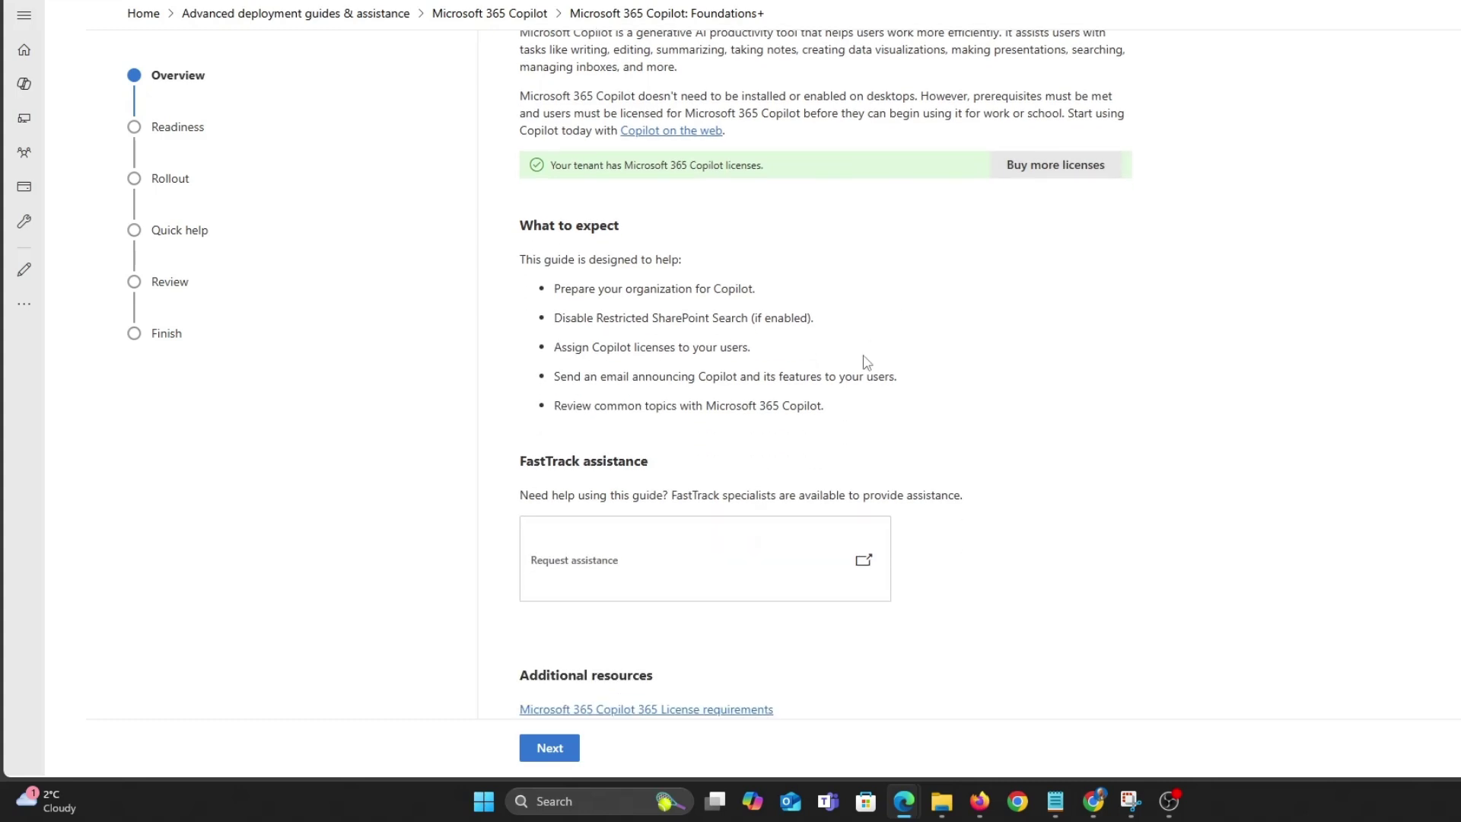
{"action": "scroll", "coordinate": [867, 363], "scroll_direction": "down", "scroll_amount": 1}
{"action": "scroll", "coordinate": [867, 363], "scroll_direction": "up", "scroll_amount": 1}
{"action": "left_click", "coordinate": [571, 749]}
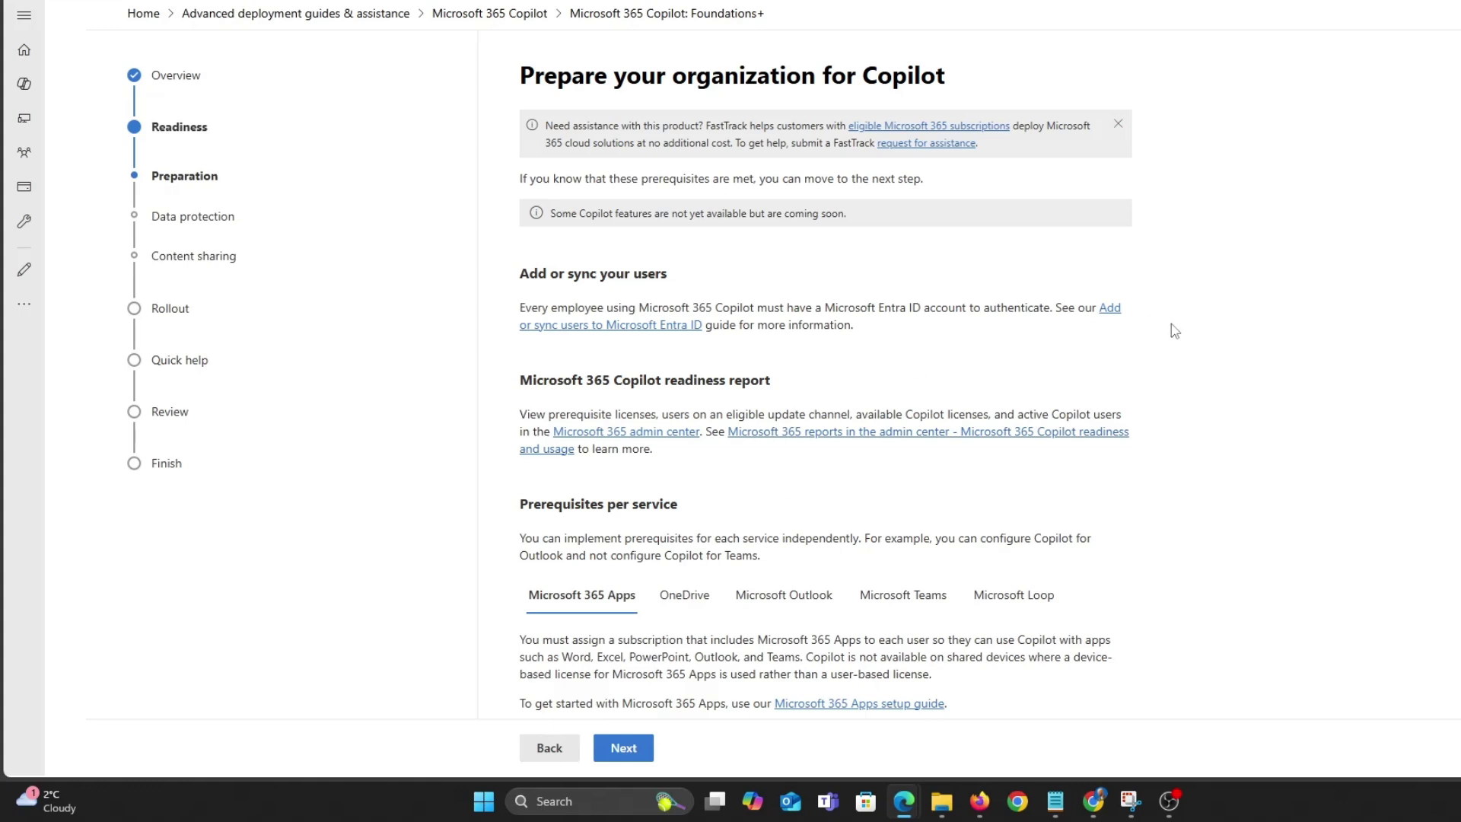
Review the OneDrive, Outlook, Teams and Loop prerequisites, then advance to Data protection.
{"action": "left_click_drag", "start_coordinate": [846, 215], "coordinate": [547, 219]}
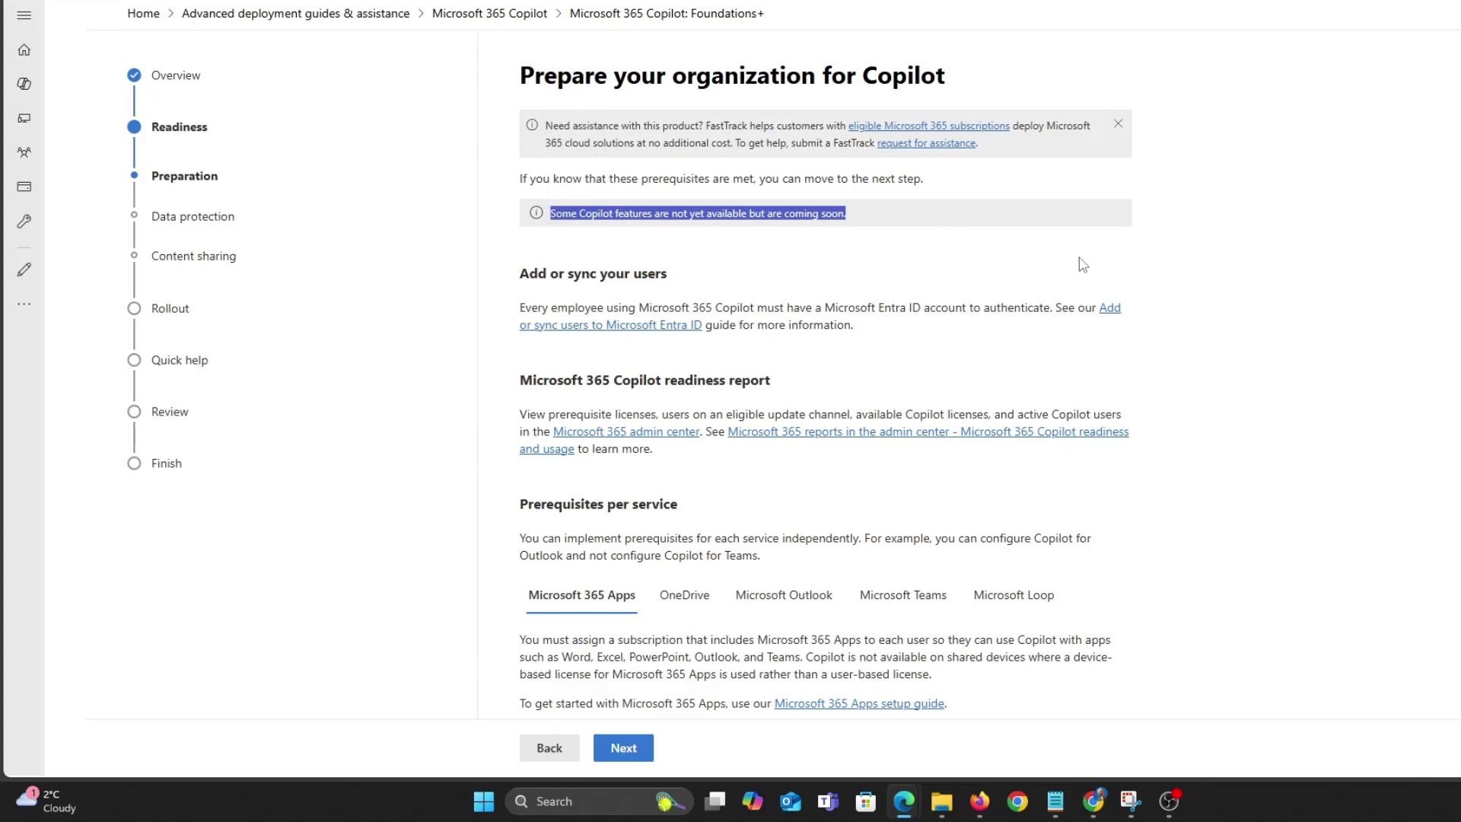
{"action": "scroll", "coordinate": [1084, 265], "scroll_direction": "down", "scroll_amount": 5}
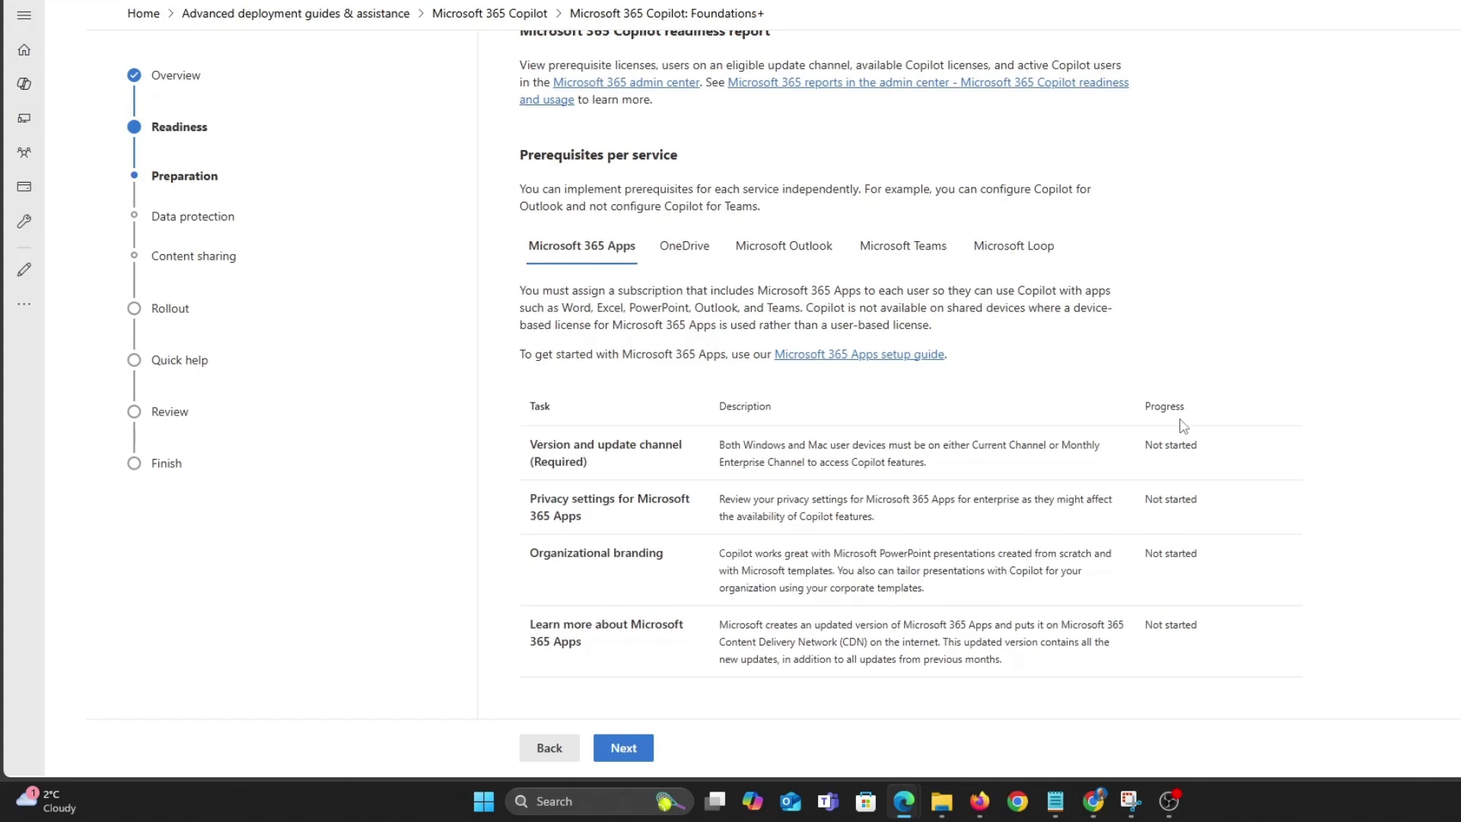
{"action": "left_click", "coordinate": [684, 246]}
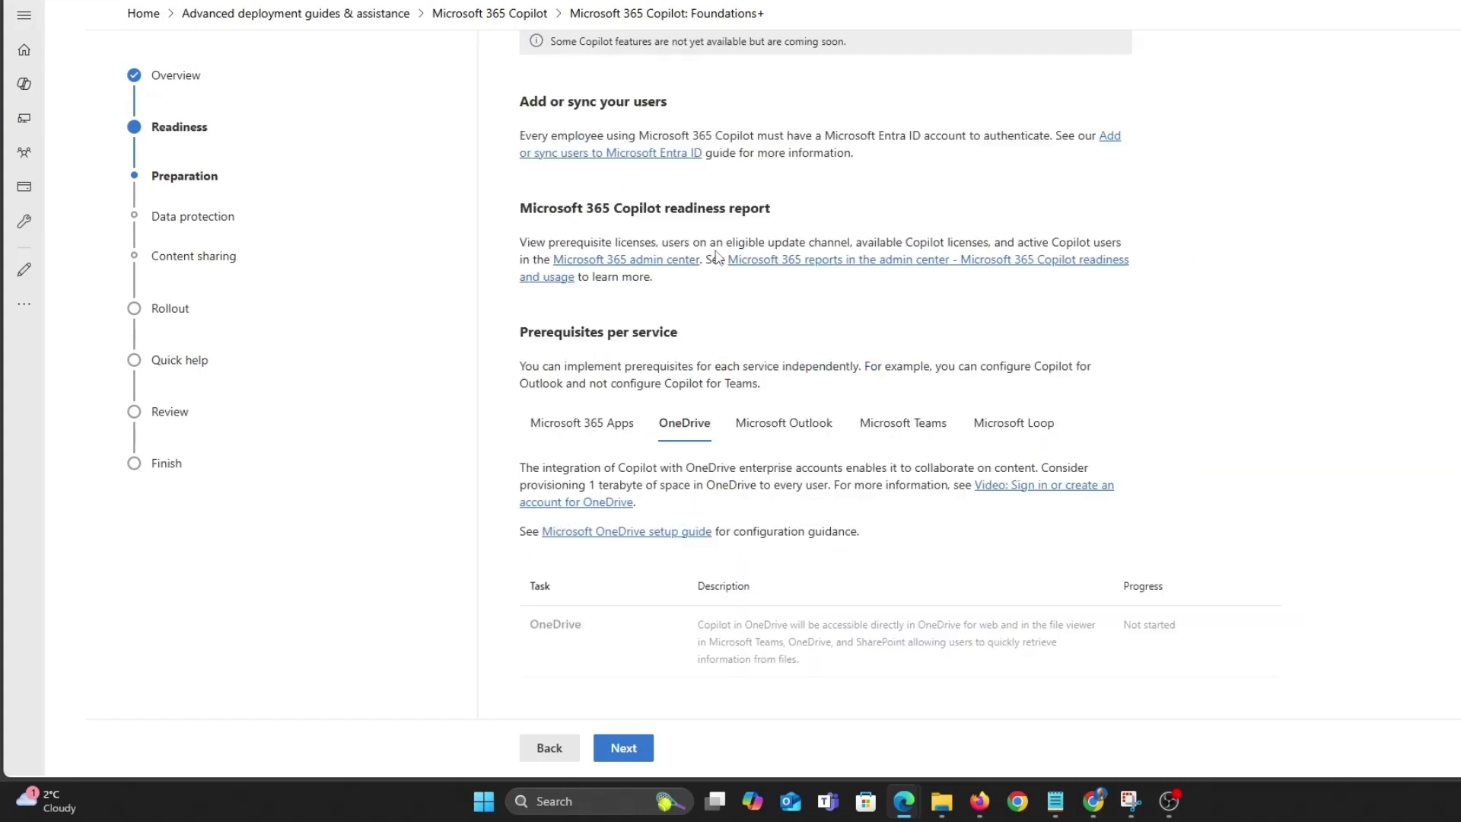
{"action": "left_click", "coordinate": [788, 423]}
{"action": "left_click", "coordinate": [903, 455]}
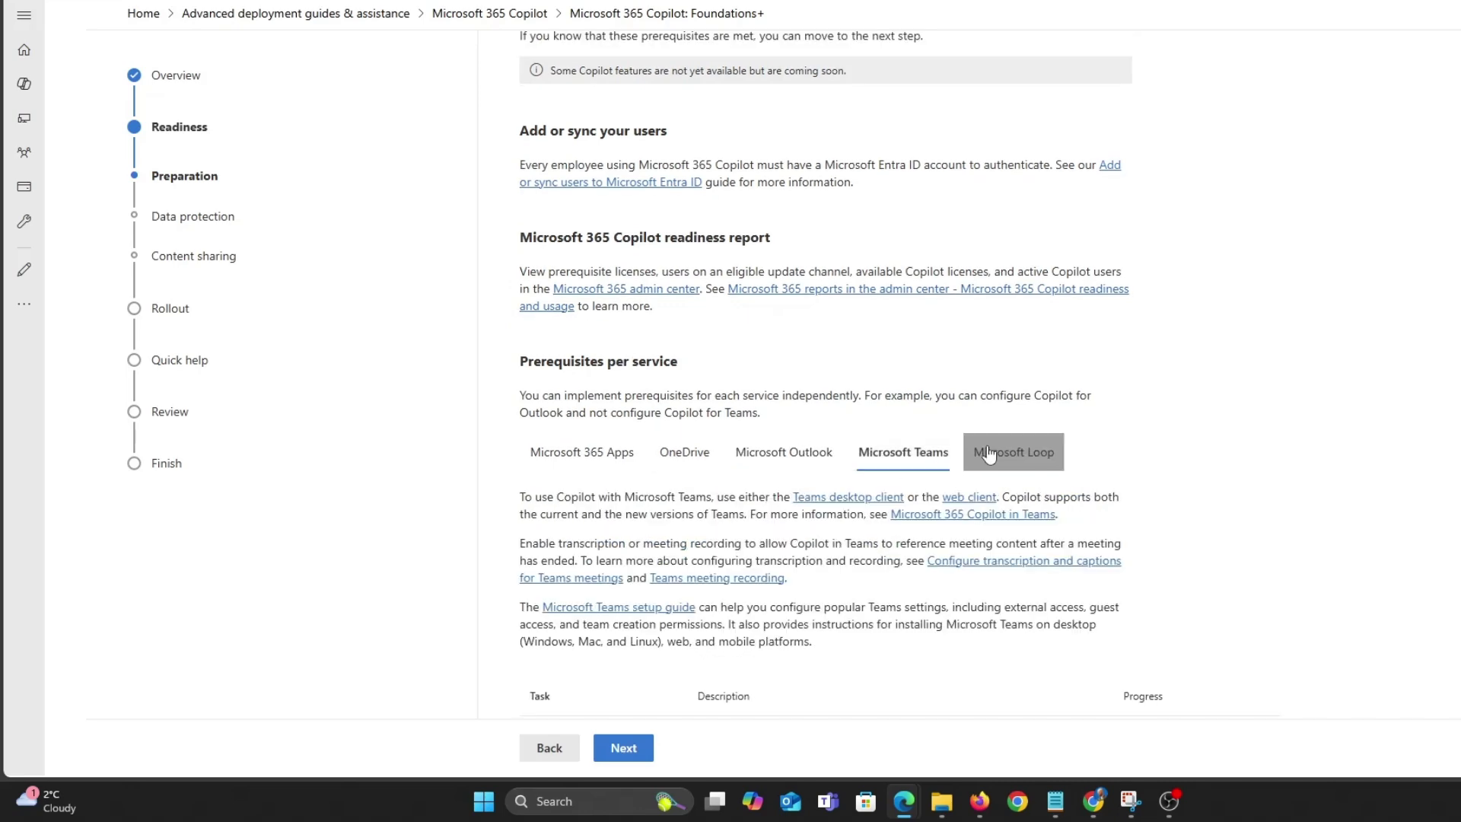
{"action": "left_click", "coordinate": [987, 453]}
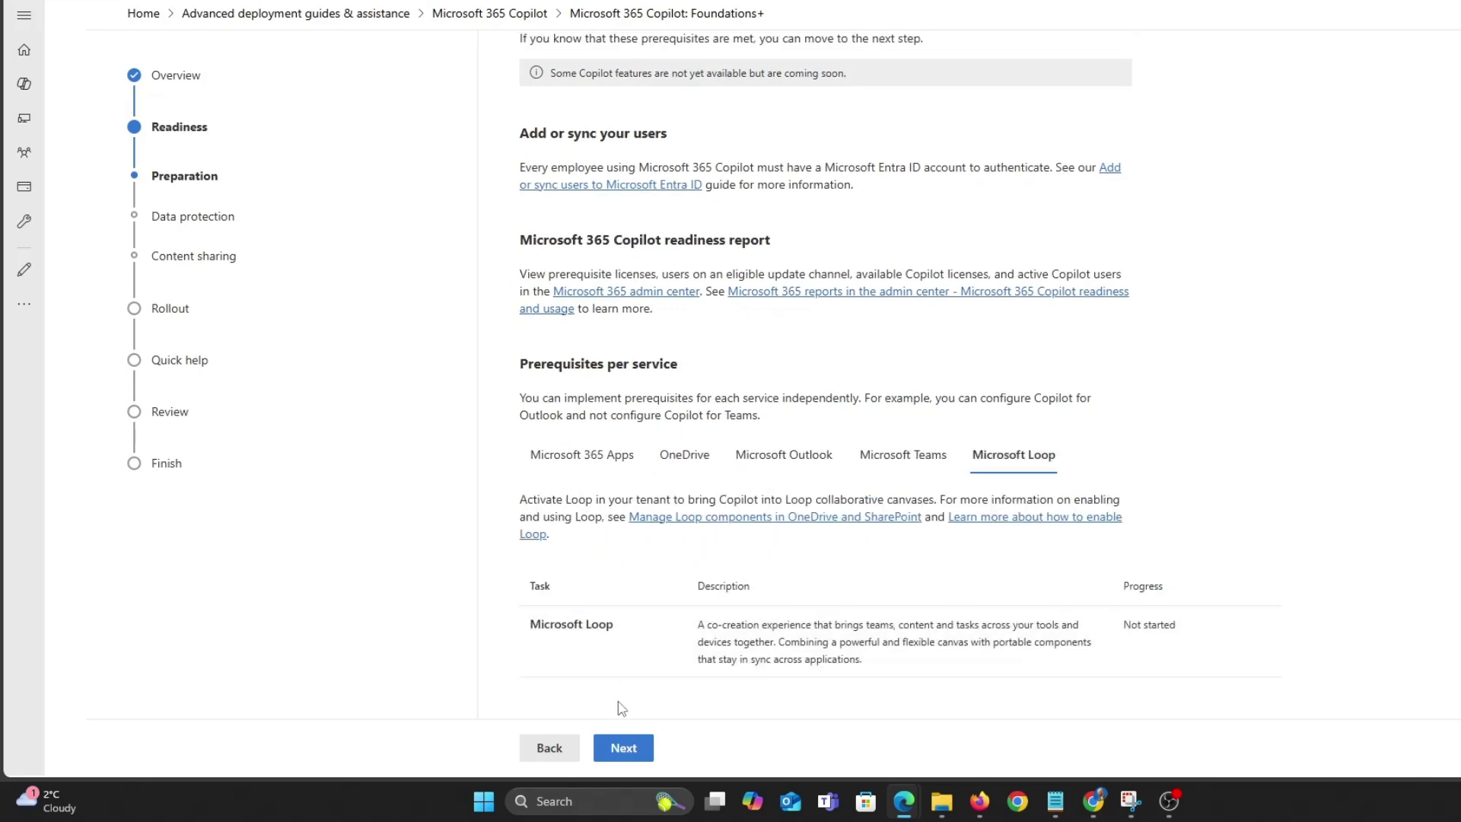
{"action": "left_click", "coordinate": [621, 747]}
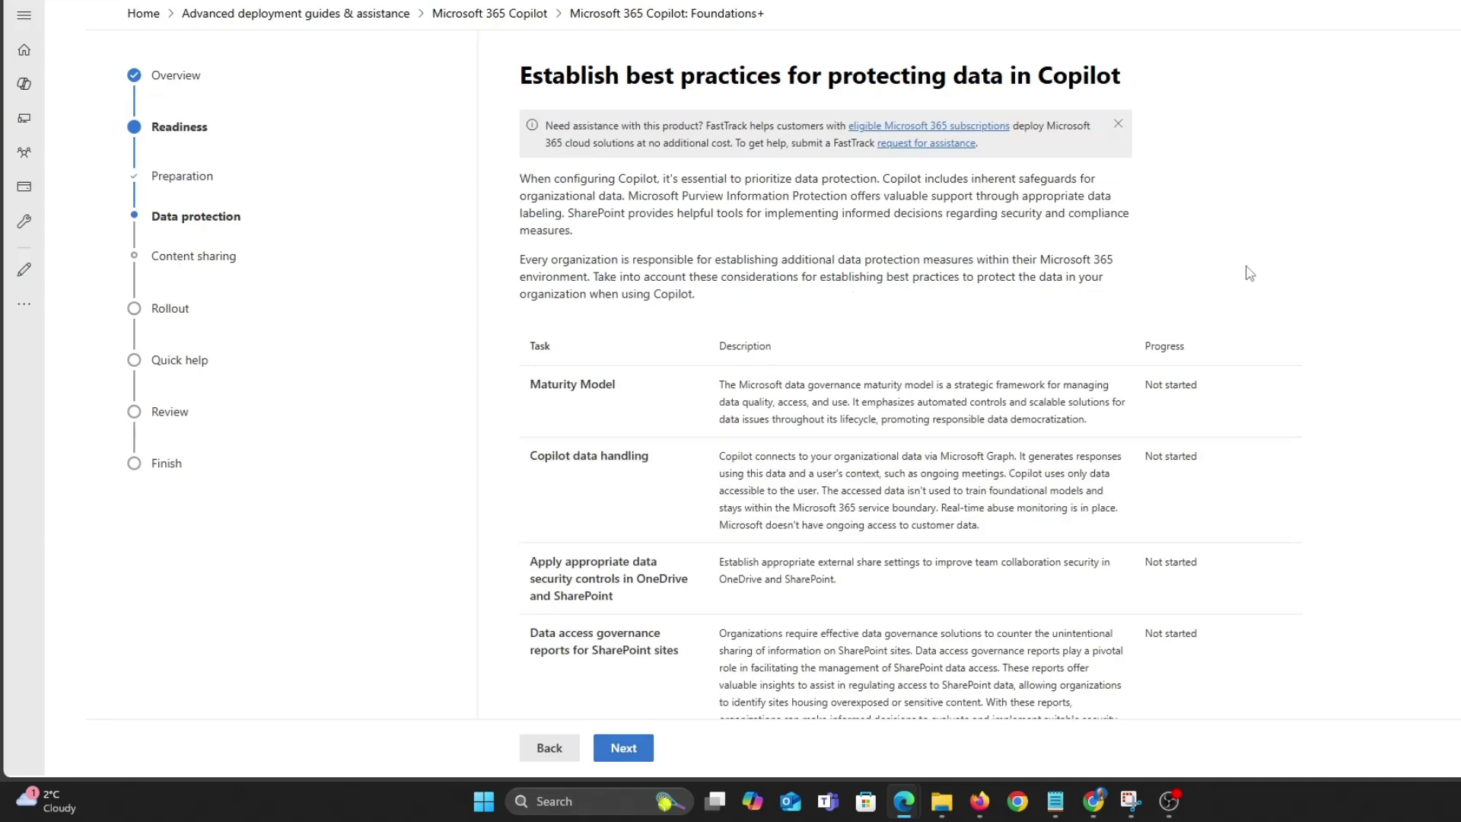
Mark the Purview Information Protection task In progress and advance to Manage content sharing.
{"action": "scroll", "coordinate": [1233, 282], "scroll_direction": "down", "scroll_amount": 2}
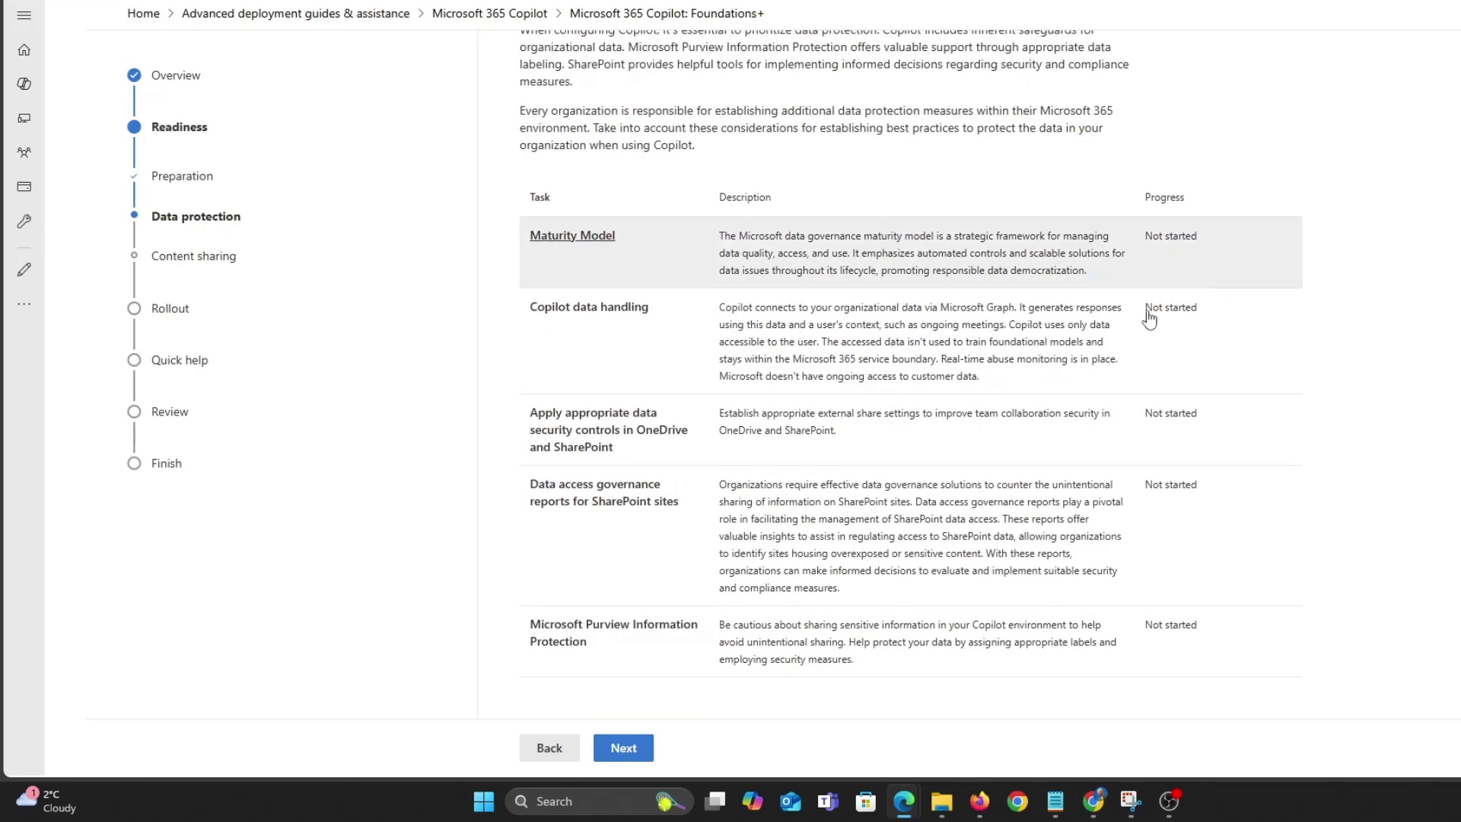
{"action": "left_click", "coordinate": [598, 639]}
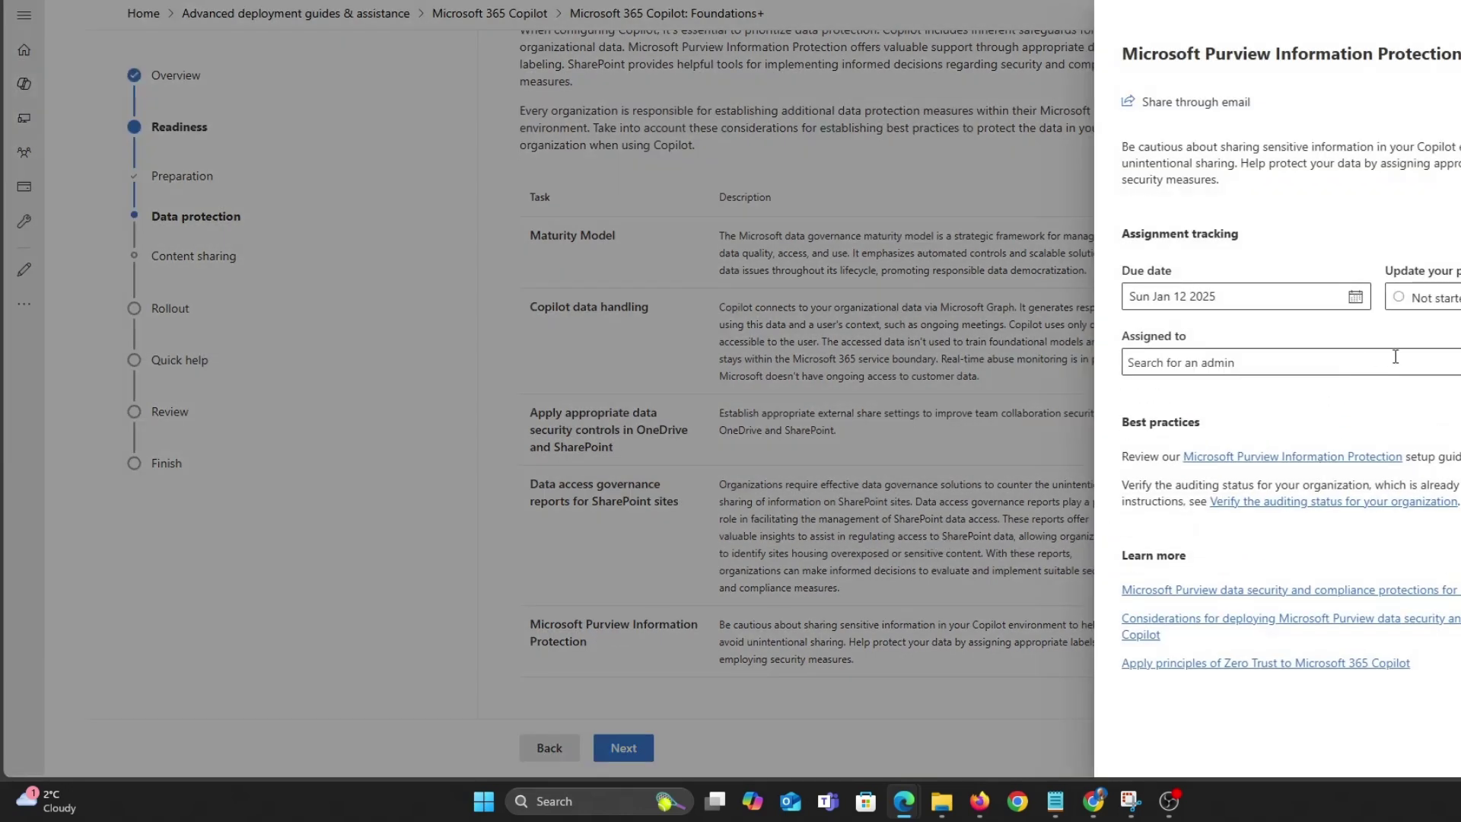
{"action": "left_click", "coordinate": [1423, 296]}
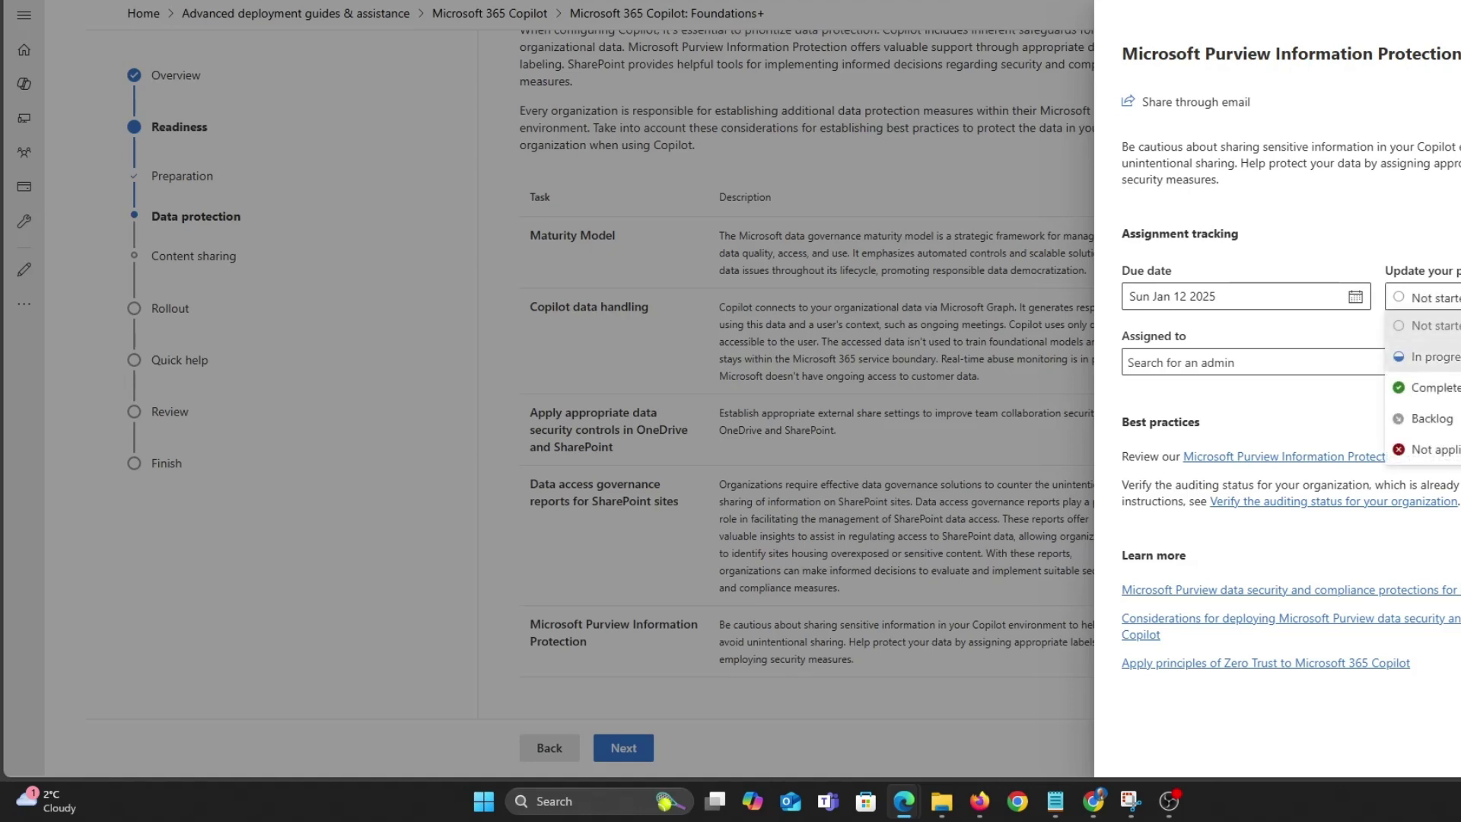
{"action": "left_click", "coordinate": [1430, 356]}
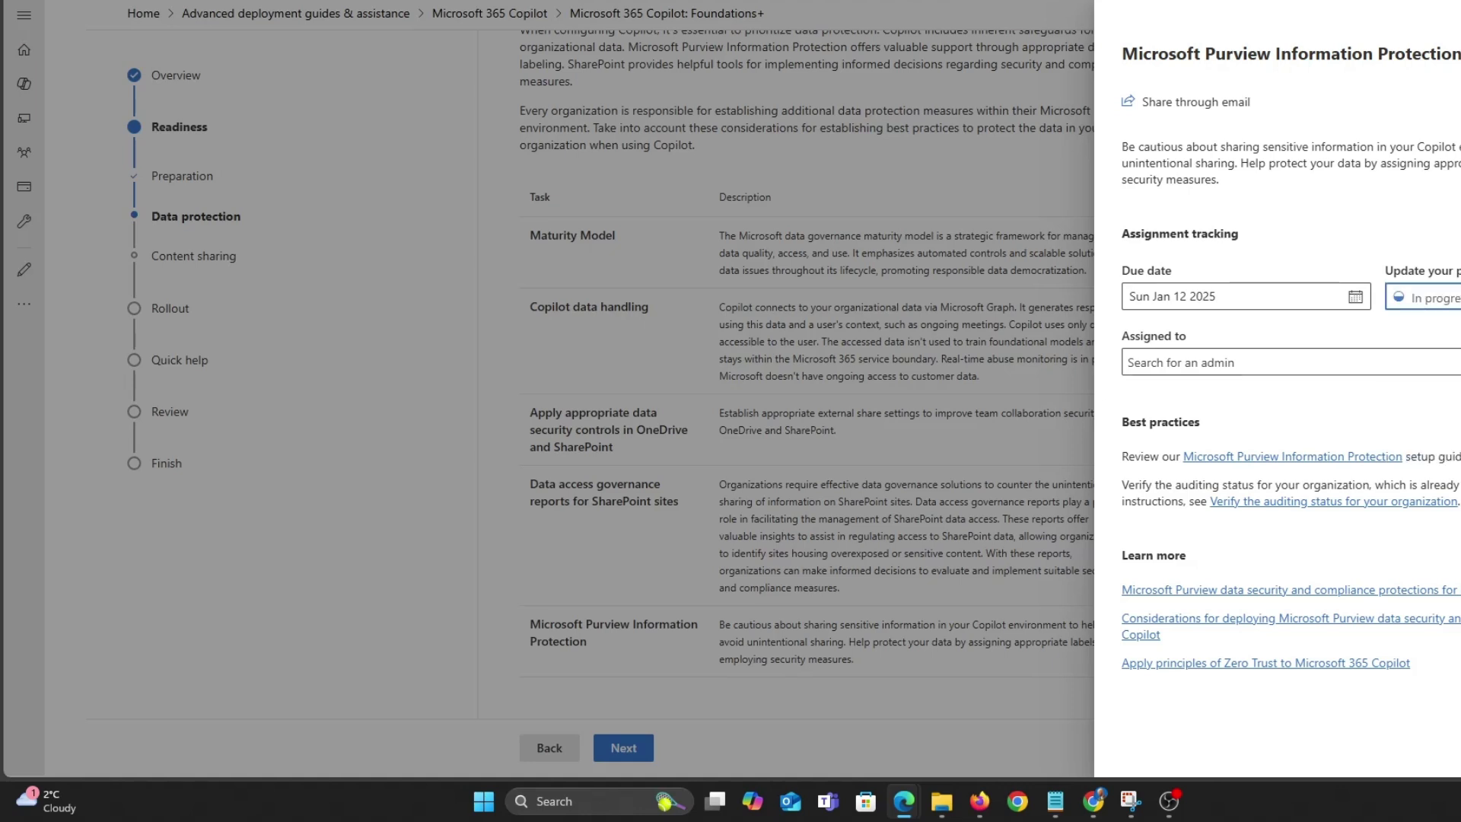
{"action": "key", "text": "Escape"}
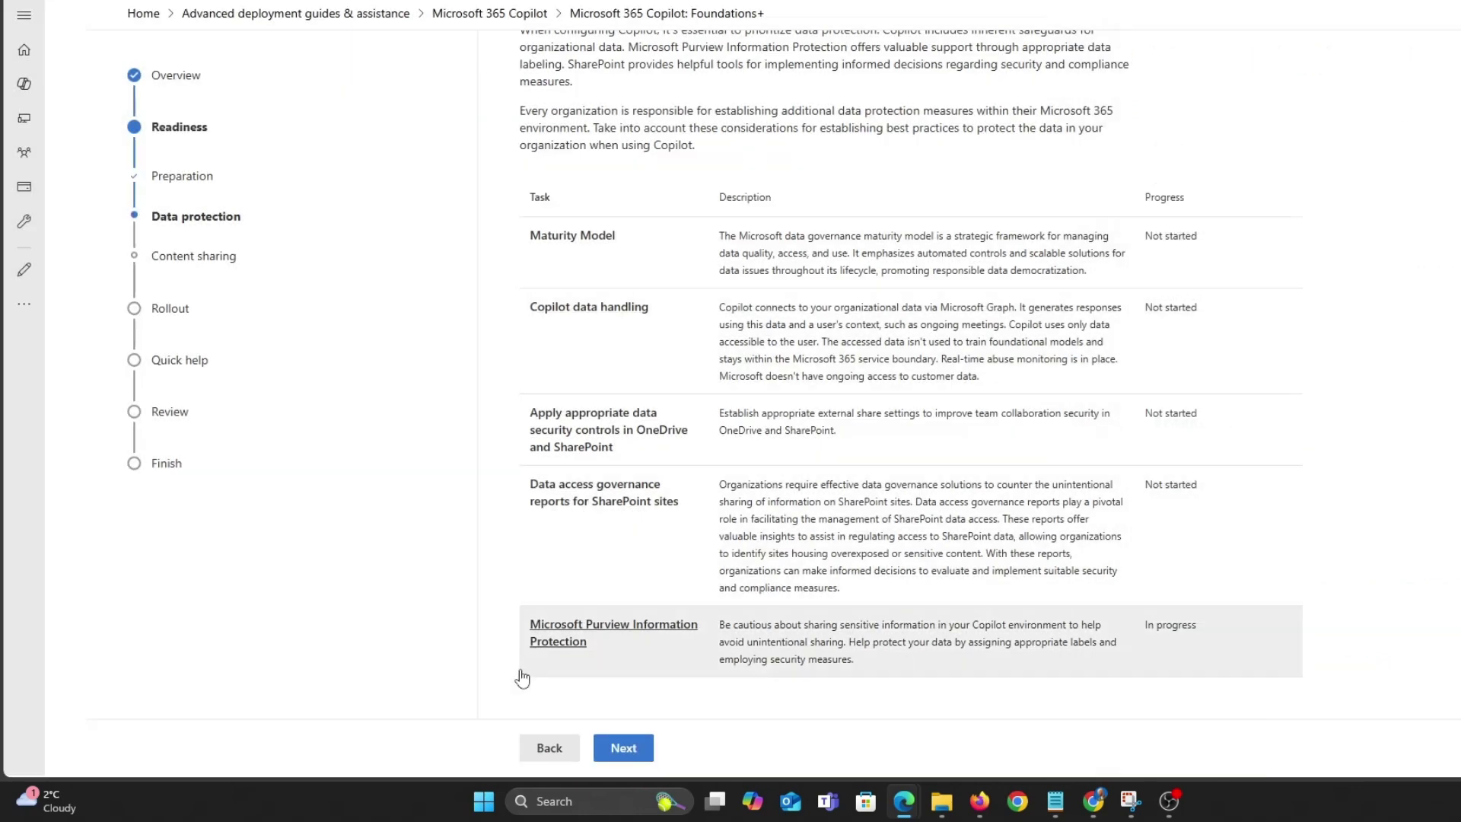
{"action": "left_click", "coordinate": [622, 749]}
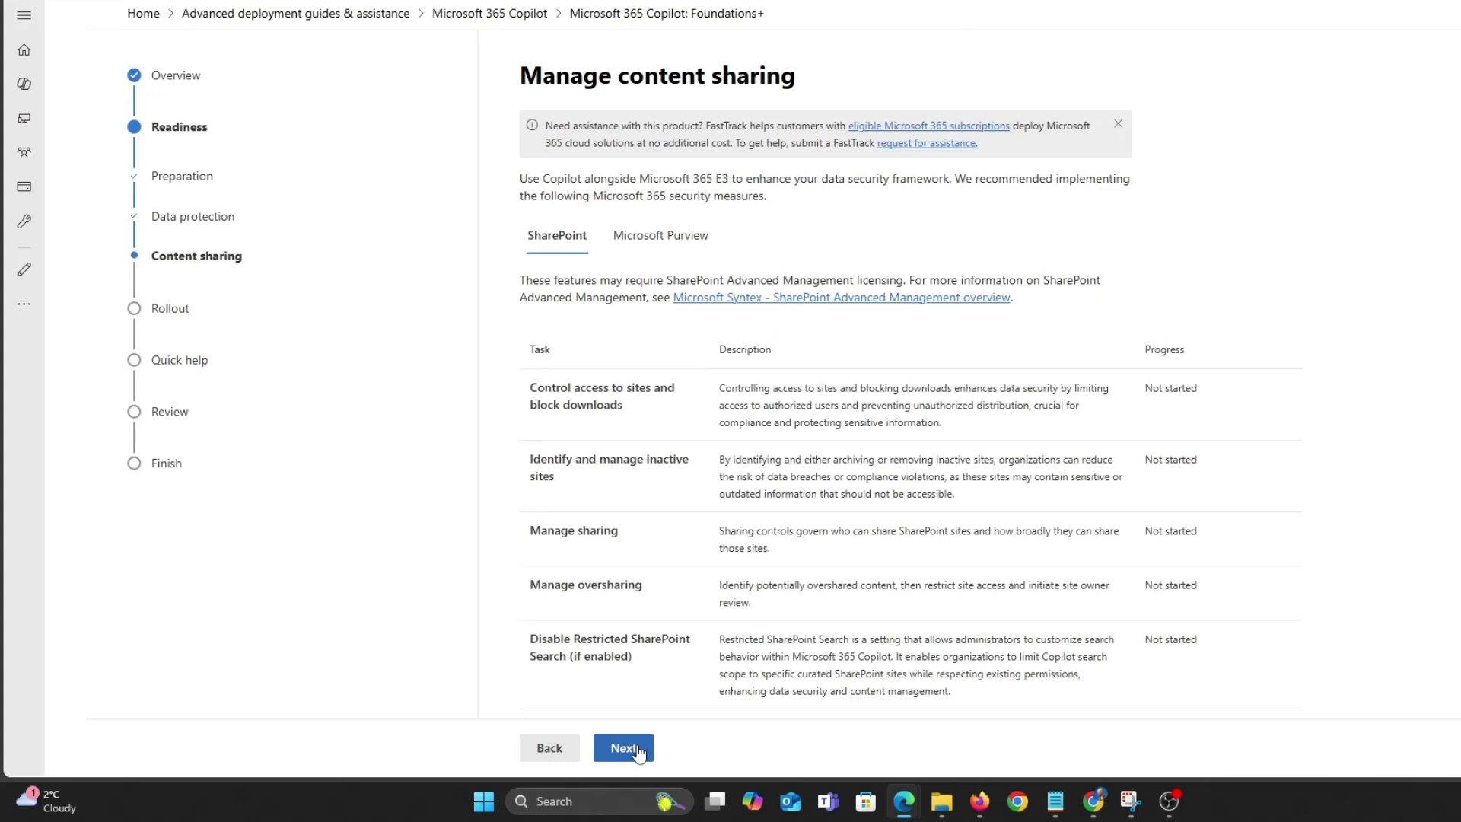
Compare the SharePoint and Microsoft Purview content-sharing tasks, then open the Manage oversharing task details.
{"action": "scroll", "coordinate": [1048, 420], "scroll_direction": "down", "scroll_amount": 1}
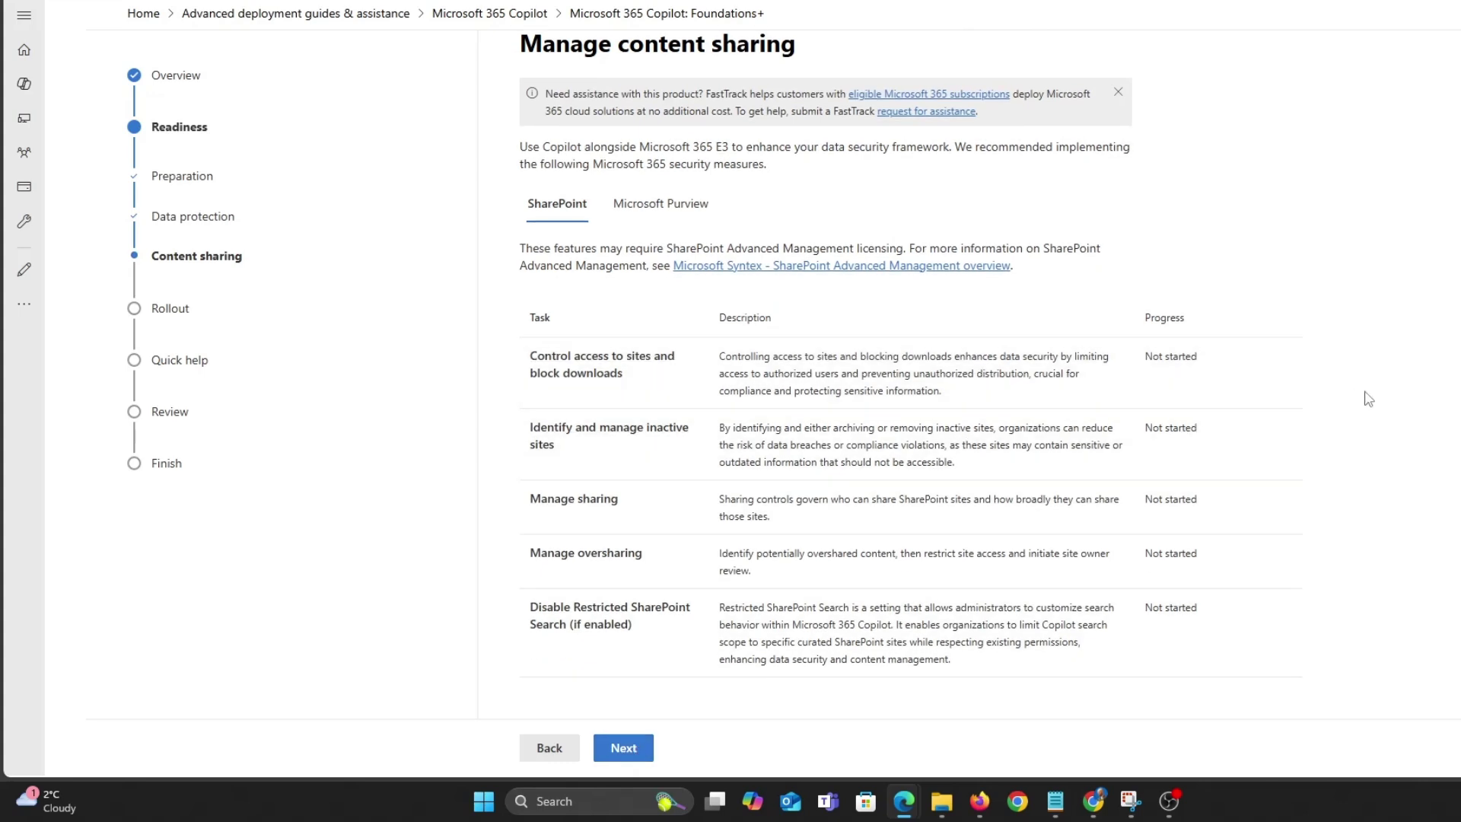
{"action": "left_click", "coordinate": [659, 211]}
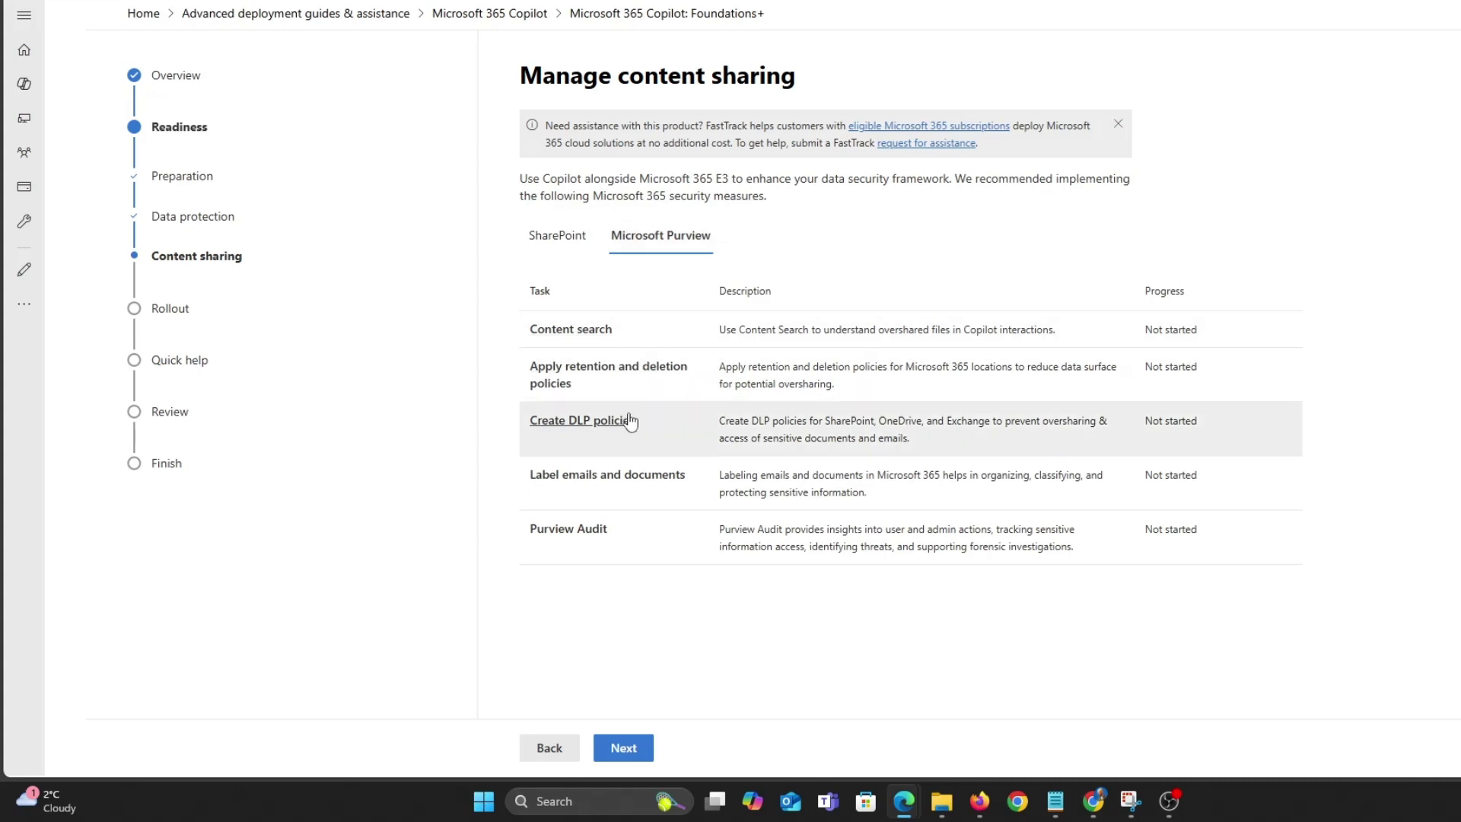
{"action": "left_click", "coordinate": [554, 237]}
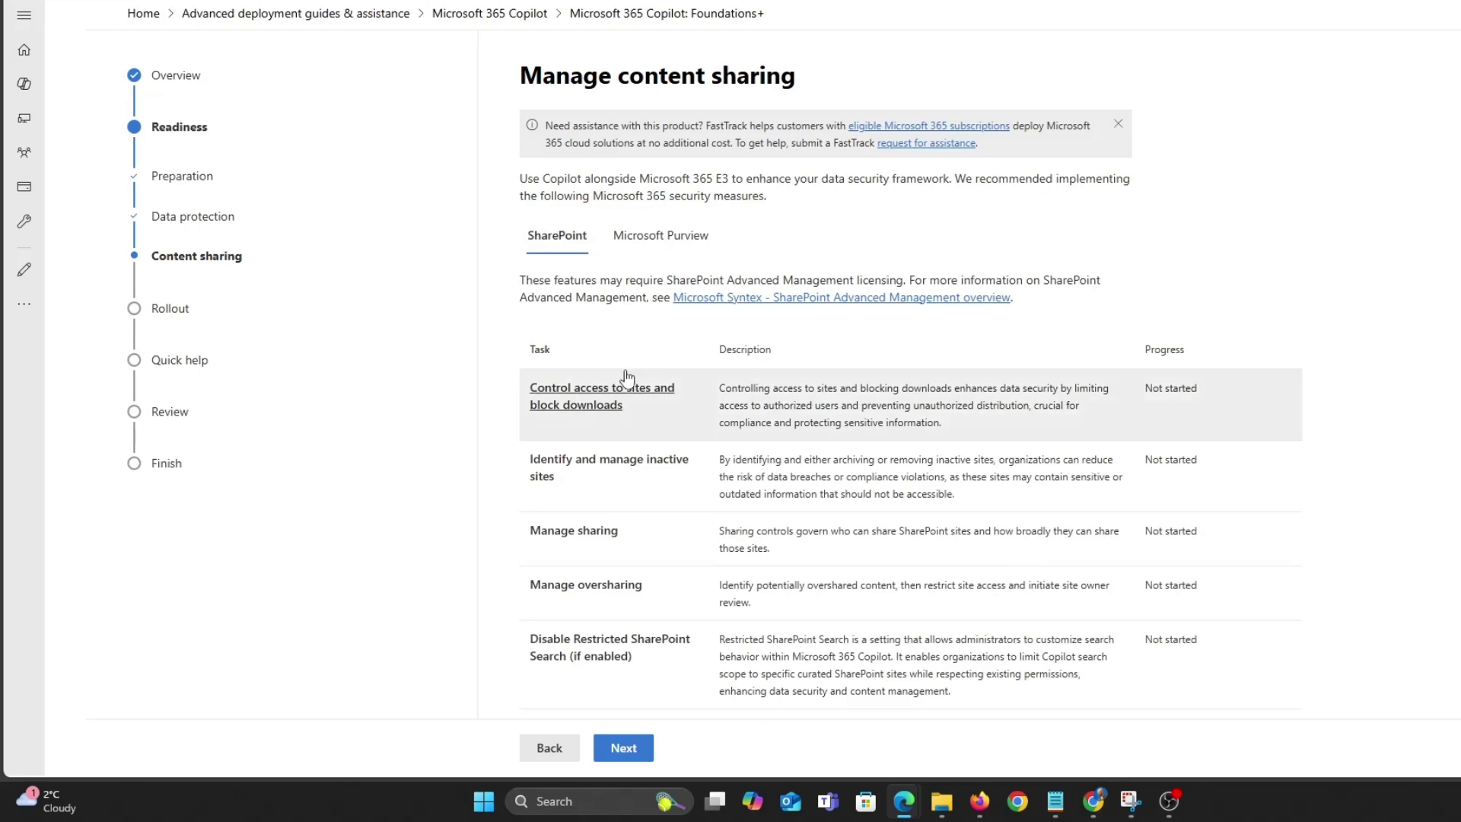
{"action": "scroll", "coordinate": [646, 392], "scroll_direction": "down", "scroll_amount": 1}
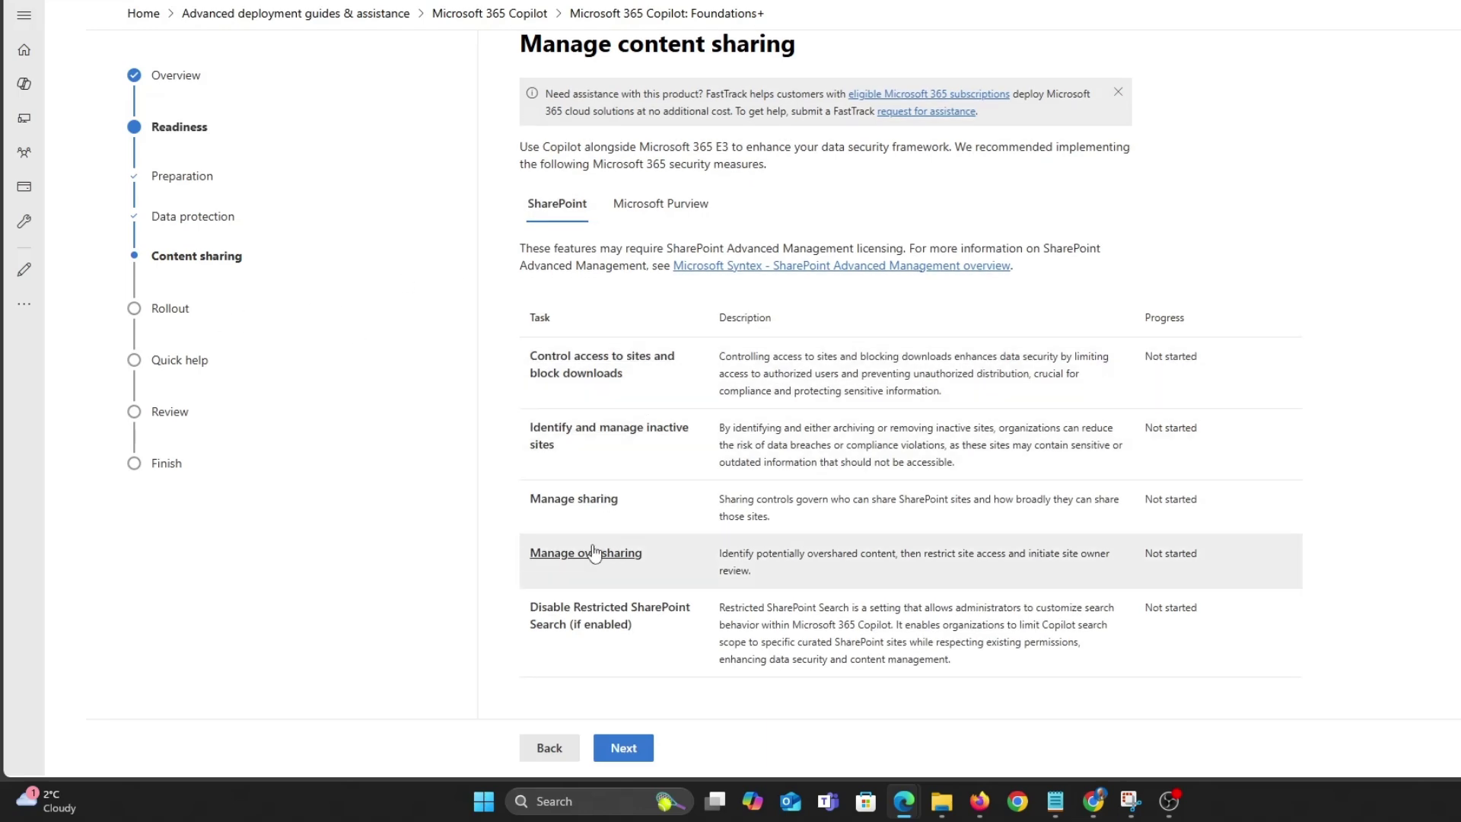
{"action": "left_click", "coordinate": [612, 556]}
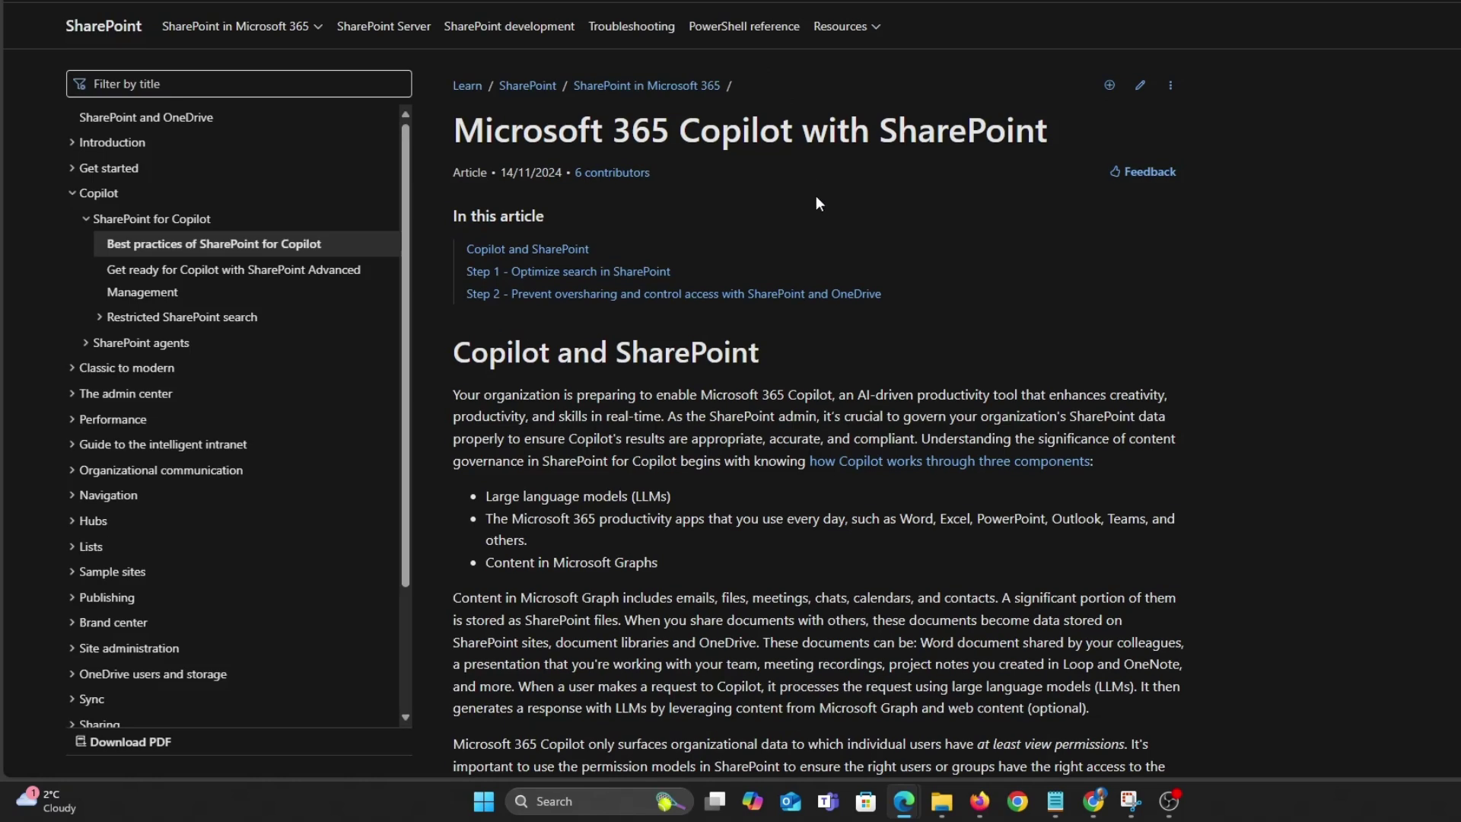
{"action": "scroll", "coordinate": [819, 216], "scroll_direction": "down", "scroll_amount": 1}
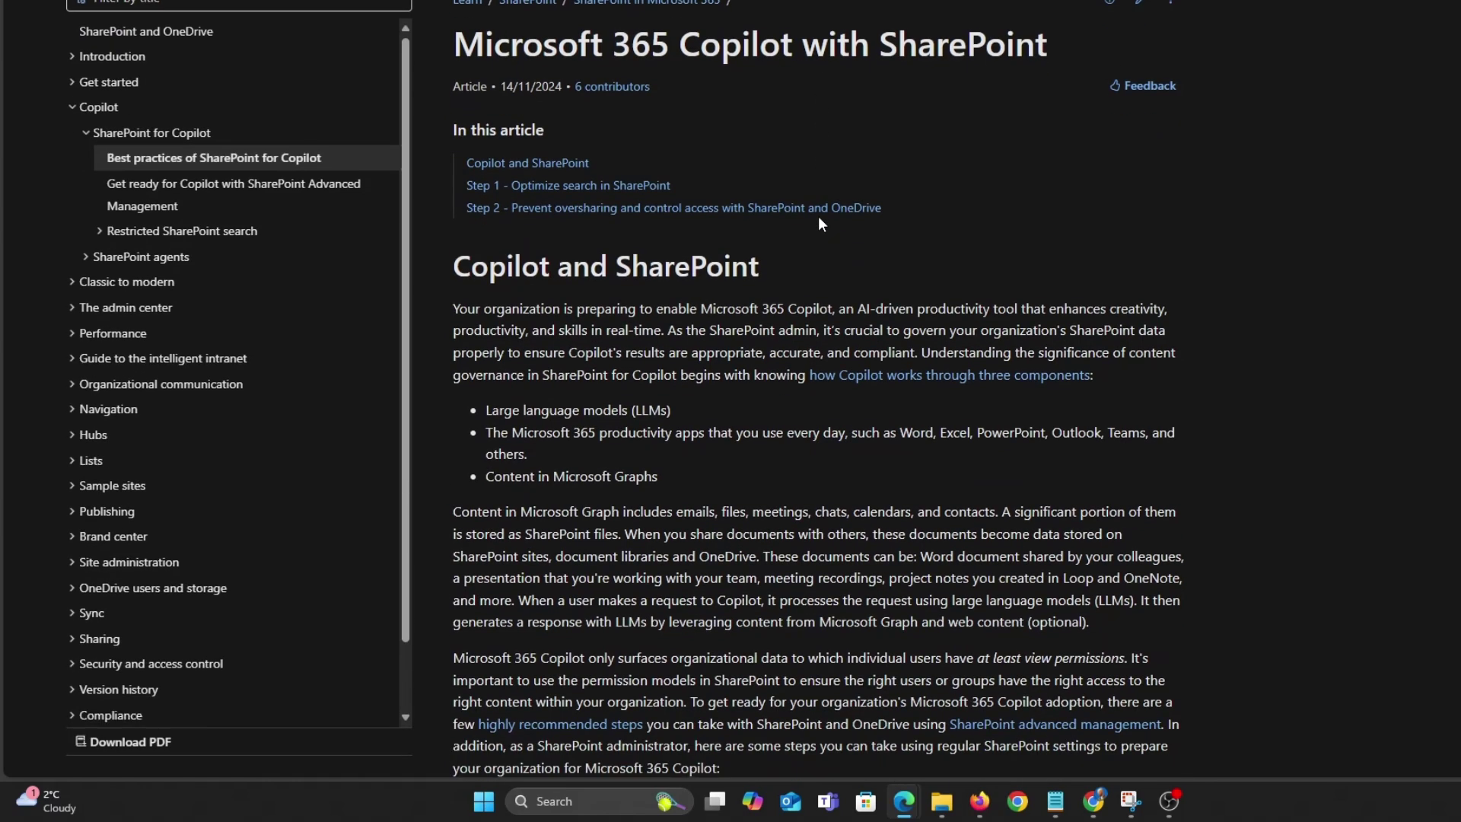
{"action": "scroll", "coordinate": [819, 217], "scroll_direction": "down", "scroll_amount": 2}
{"action": "scroll", "coordinate": [820, 219], "scroll_direction": "down", "scroll_amount": 5}
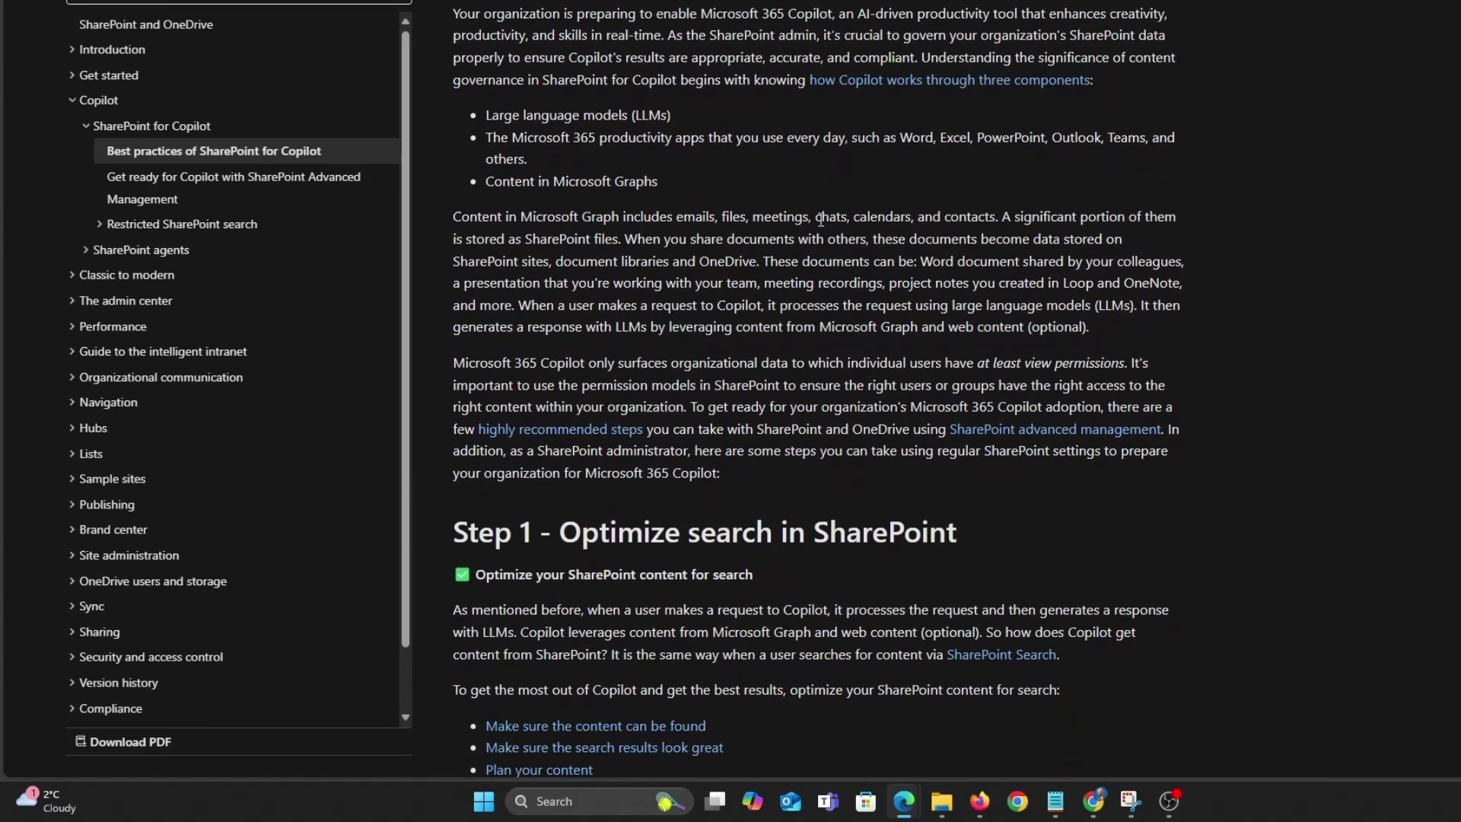
{"action": "scroll", "coordinate": [821, 221], "scroll_direction": "down", "scroll_amount": 1}
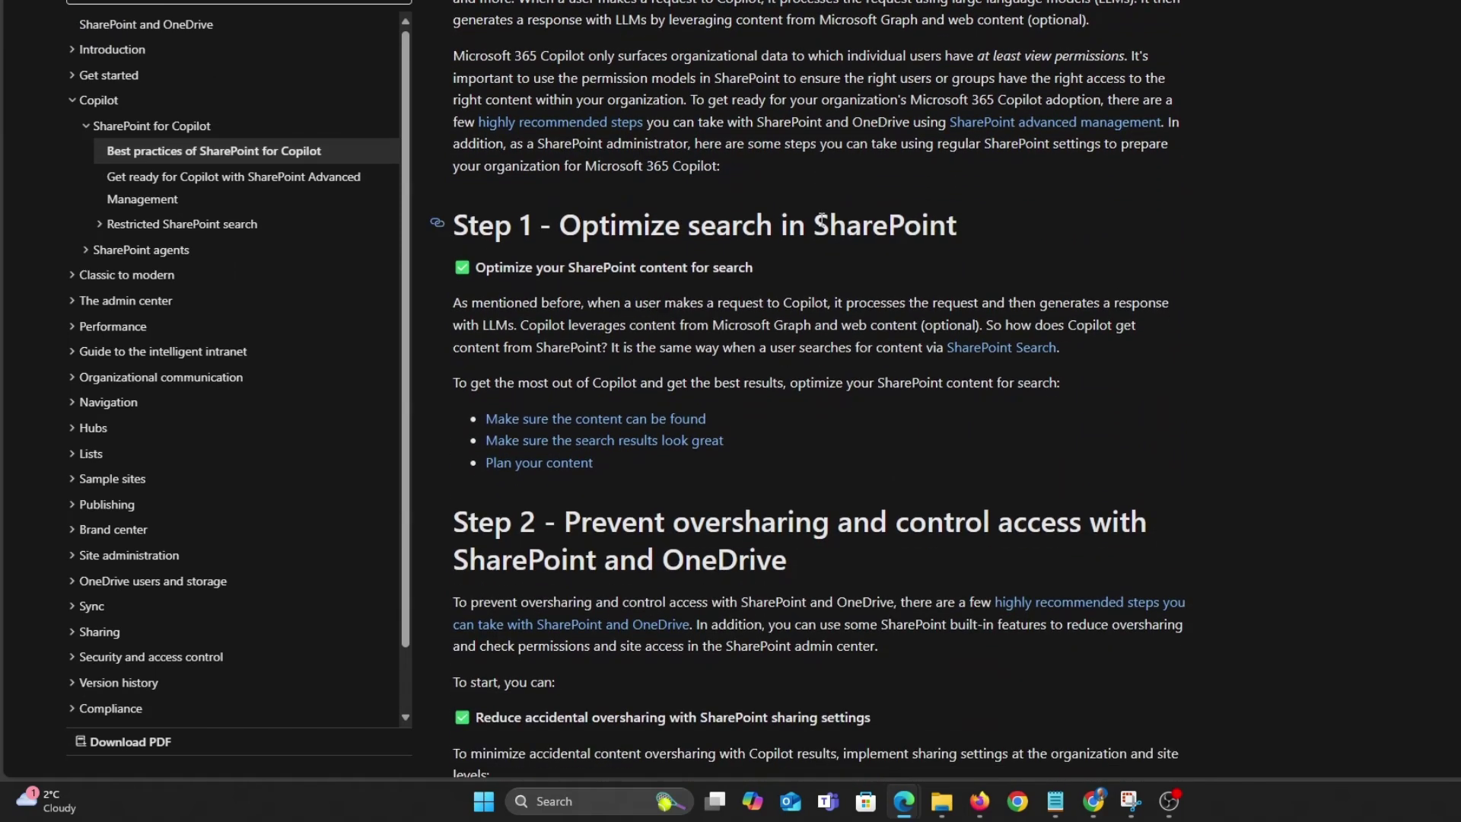
{"action": "scroll", "coordinate": [820, 222], "scroll_direction": "down", "scroll_amount": 1}
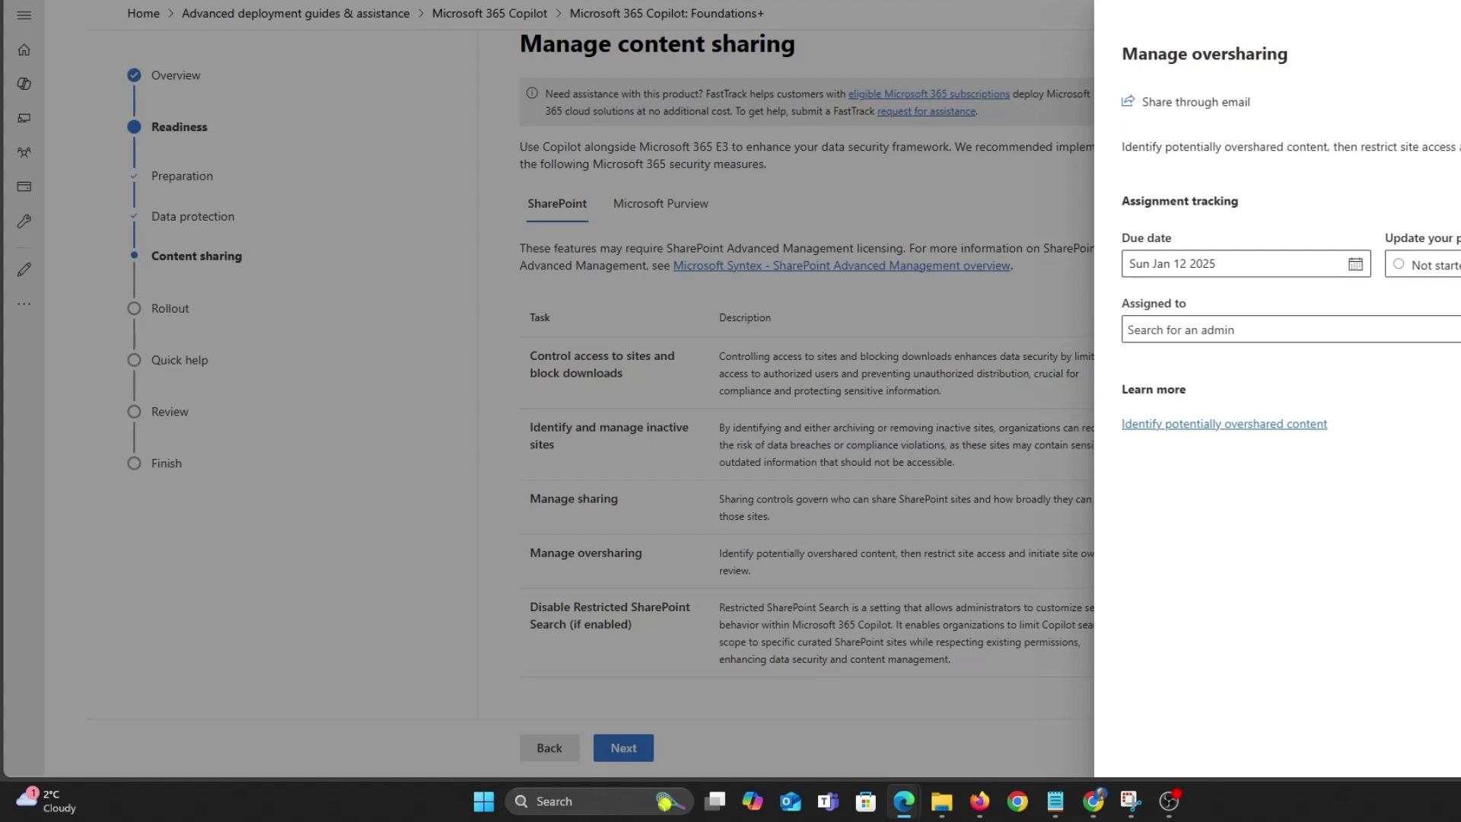
Close the oversharing details and advance the Copilot guide past Licenses and the email preview to End user training.
{"action": "key", "text": "Escape"}
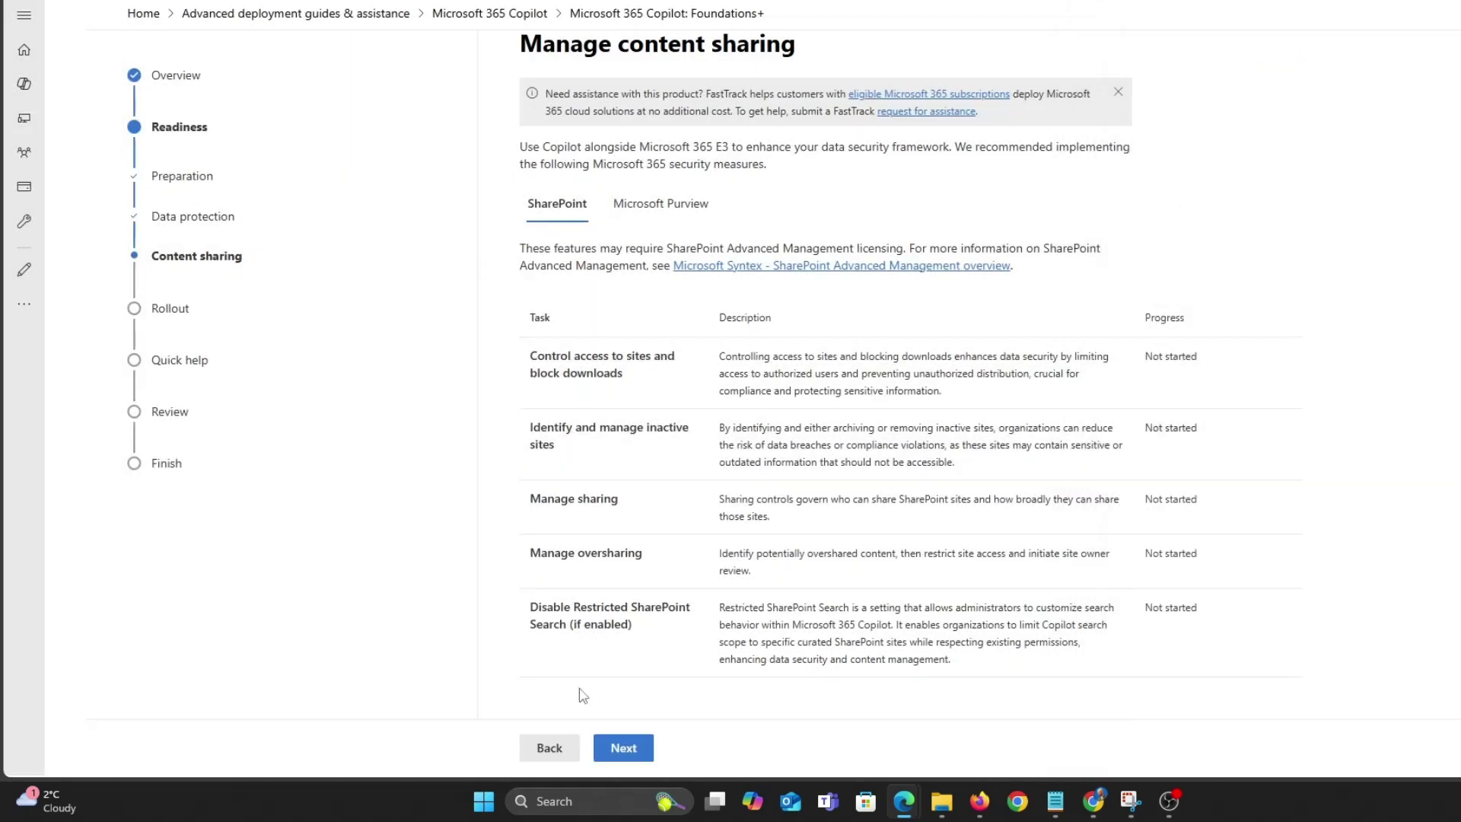
{"action": "left_click", "coordinate": [620, 746]}
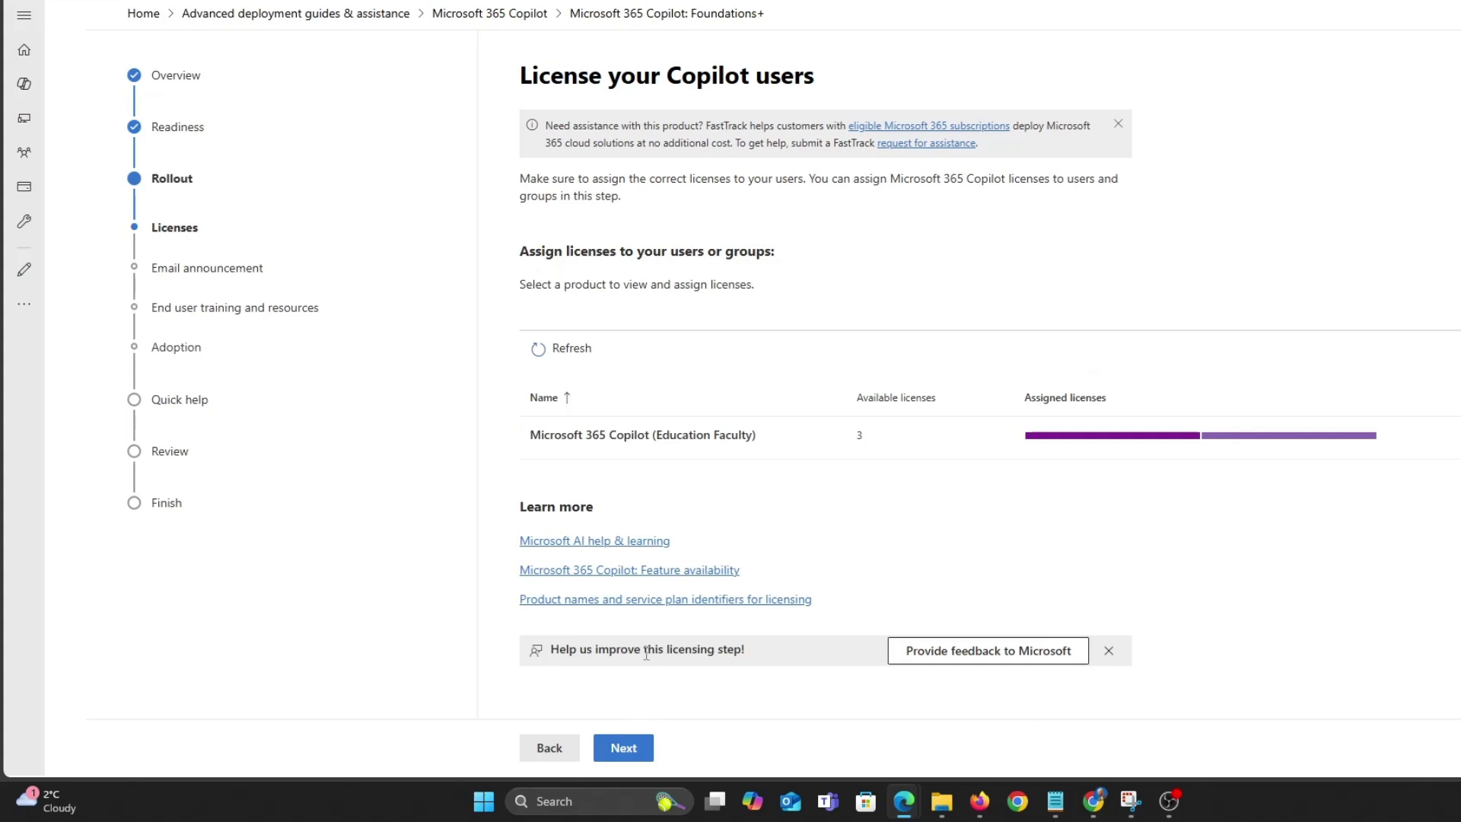
{"action": "left_click", "coordinate": [625, 750]}
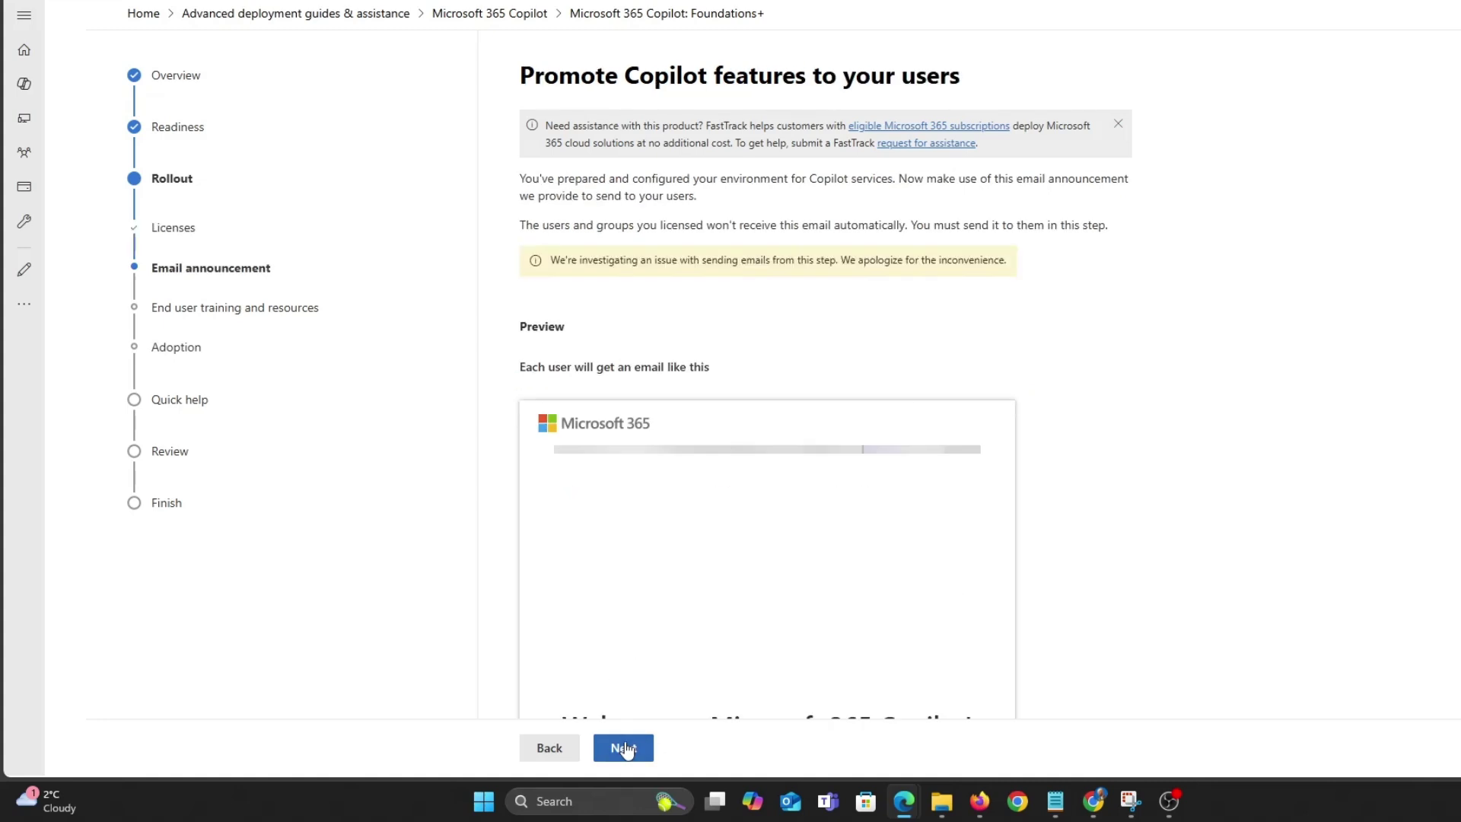
{"action": "scroll", "coordinate": [716, 499], "scroll_direction": "down", "scroll_amount": 5}
{"action": "scroll", "coordinate": [714, 498], "scroll_direction": "down", "scroll_amount": 6}
{"action": "scroll", "coordinate": [714, 504], "scroll_direction": "down", "scroll_amount": 8}
{"action": "scroll", "coordinate": [712, 501], "scroll_direction": "down", "scroll_amount": 2}
{"action": "left_click", "coordinate": [622, 748]}
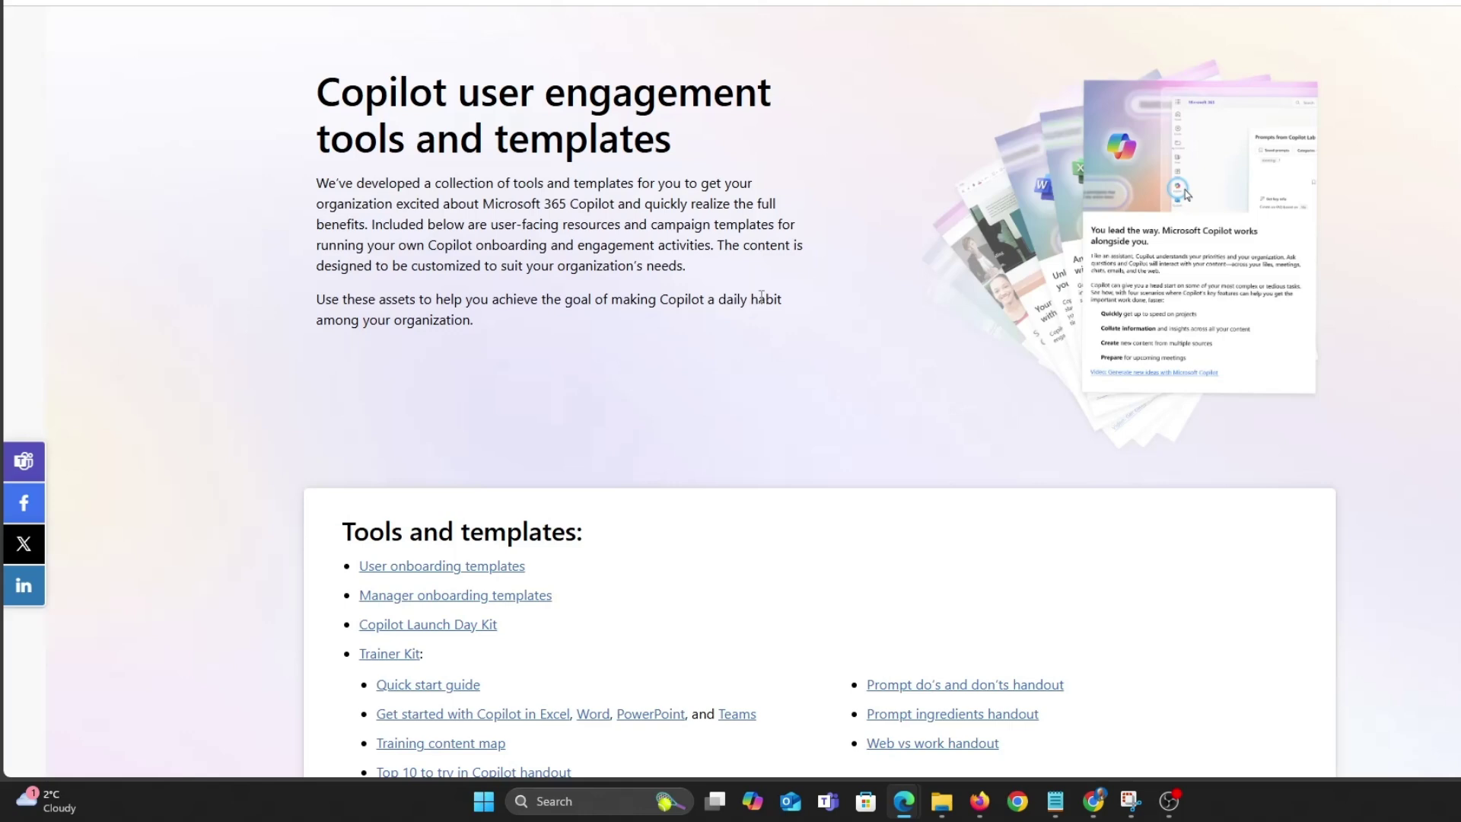
{"action": "scroll", "coordinate": [761, 296], "scroll_direction": "down", "scroll_amount": 3}
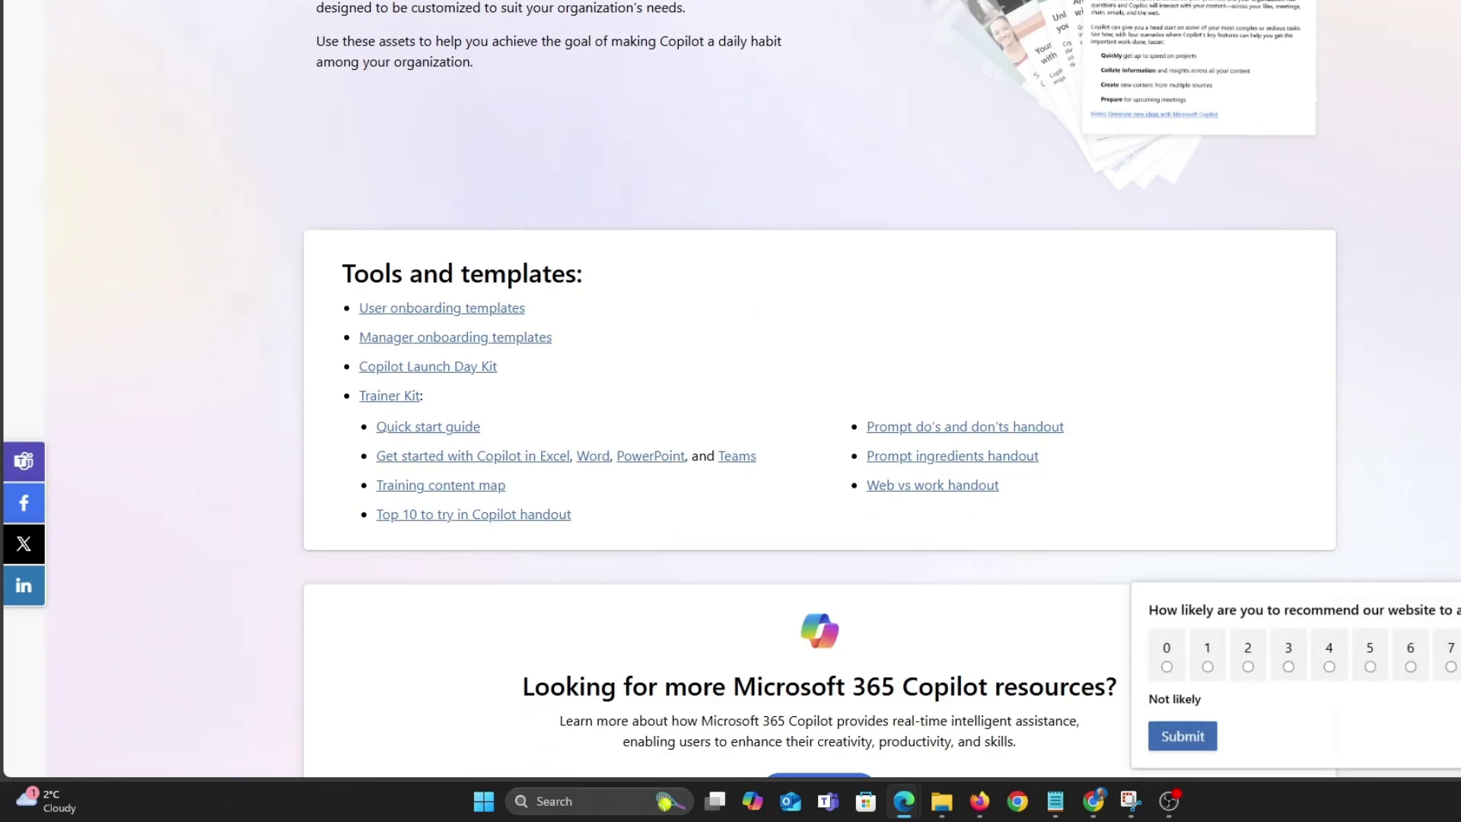
{"action": "key", "text": "ctrl+w"}
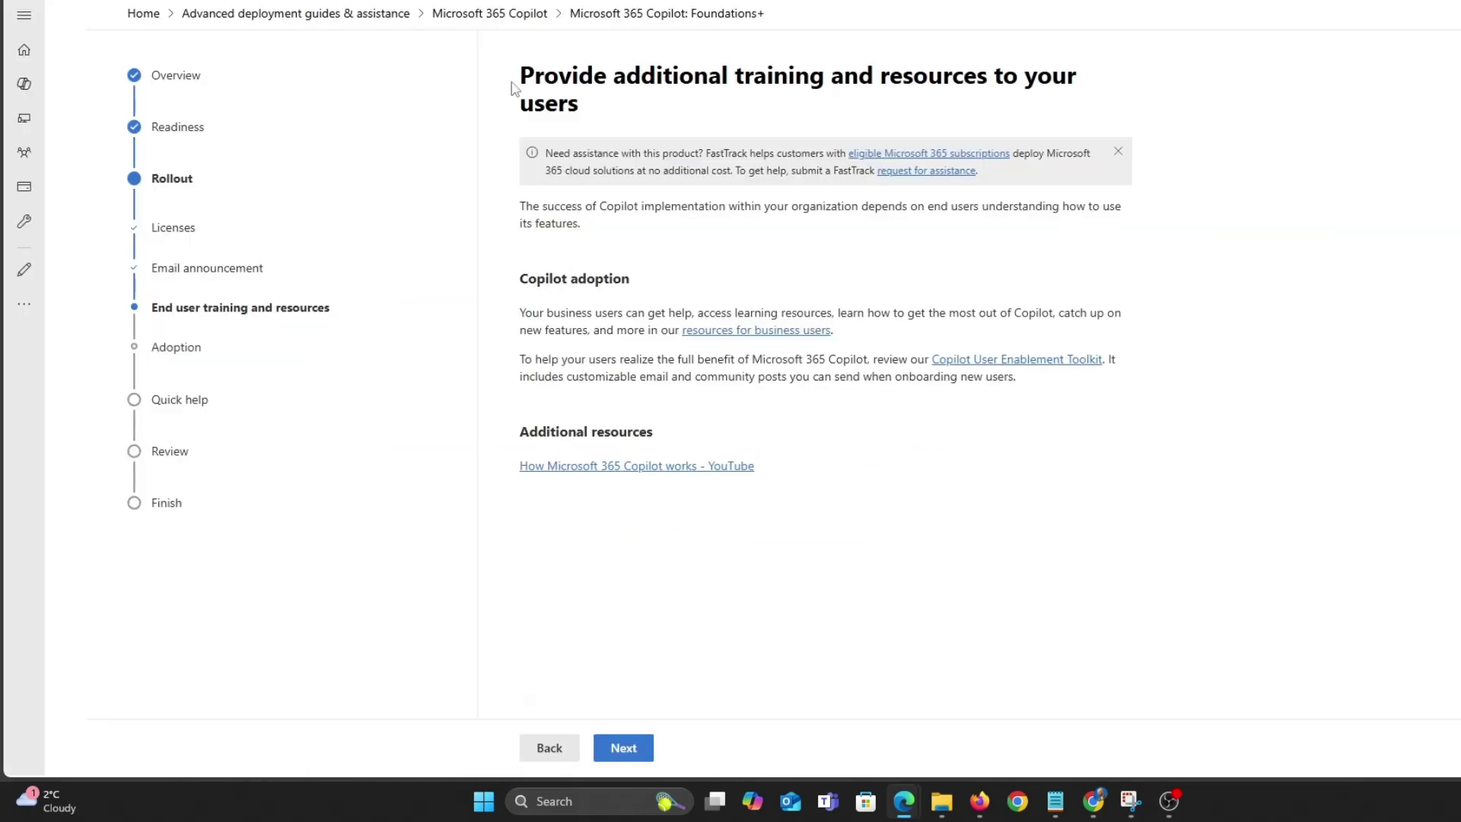
Step the Copilot guide through Adoption, Quick help and review, then open Entra's Conditional Access overview.
{"action": "left_click", "coordinate": [605, 743]}
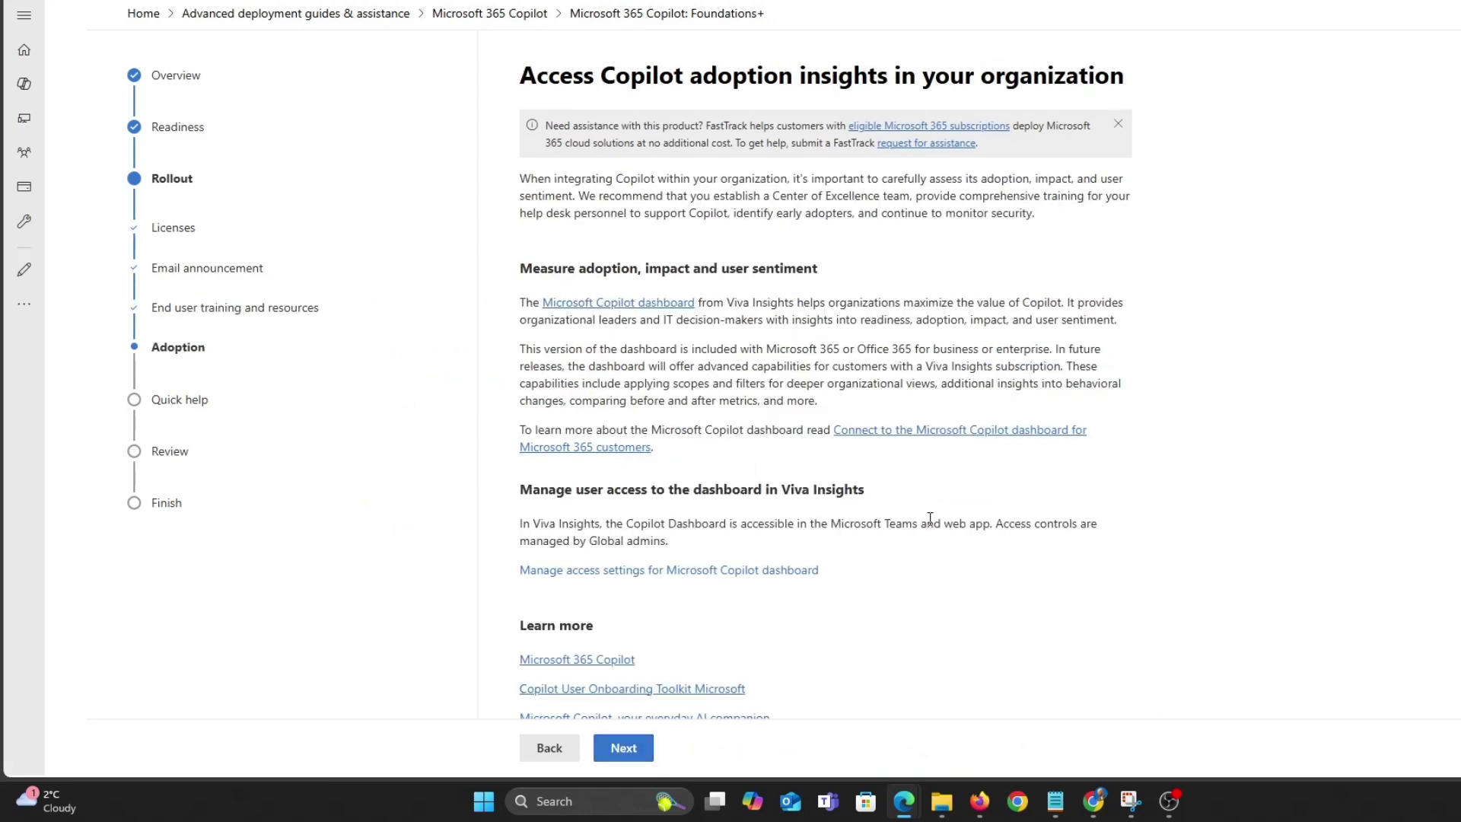
{"action": "scroll", "coordinate": [908, 446], "scroll_direction": "down", "scroll_amount": 1}
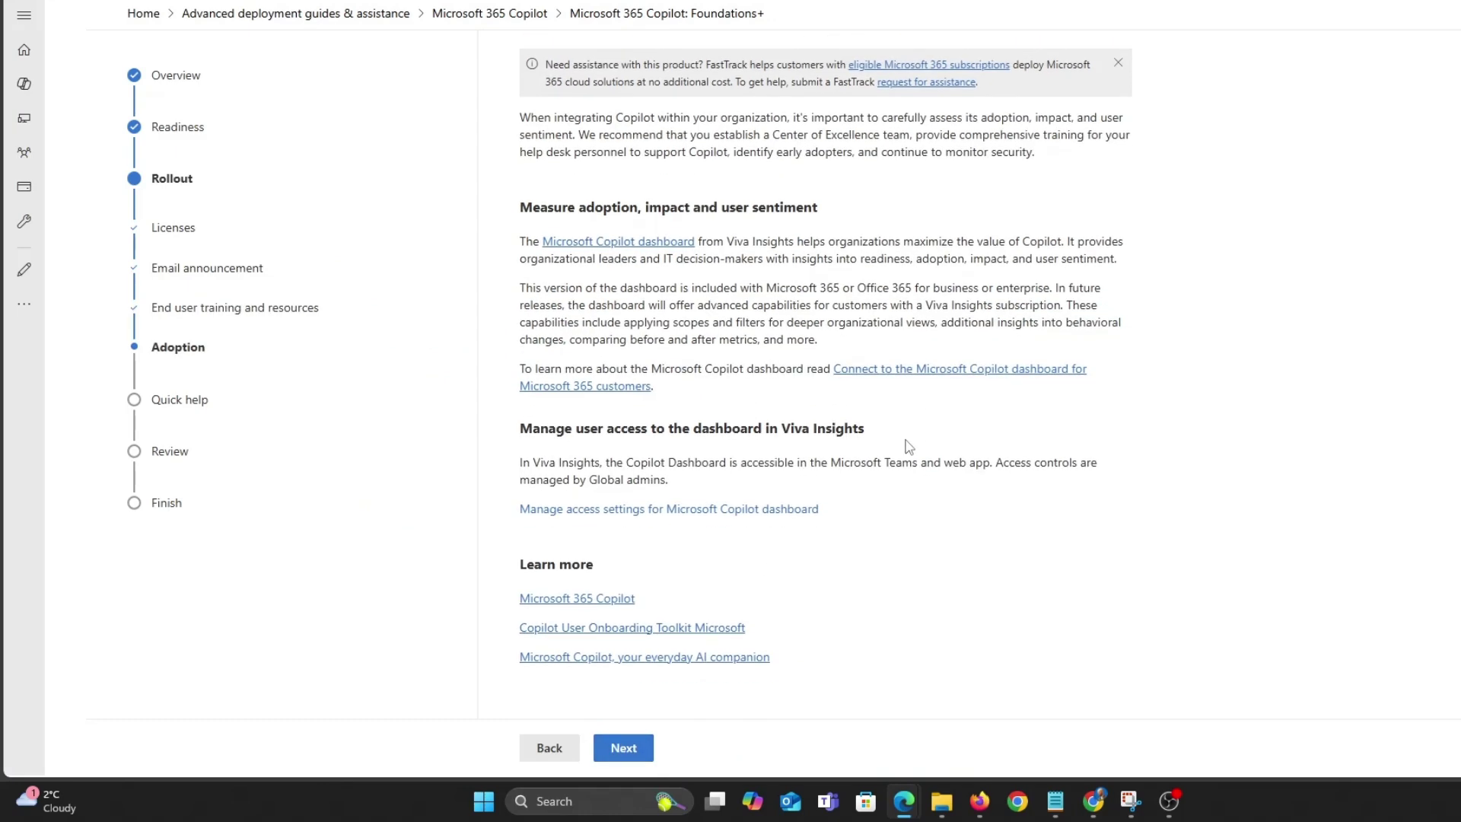
{"action": "left_click", "coordinate": [628, 752]}
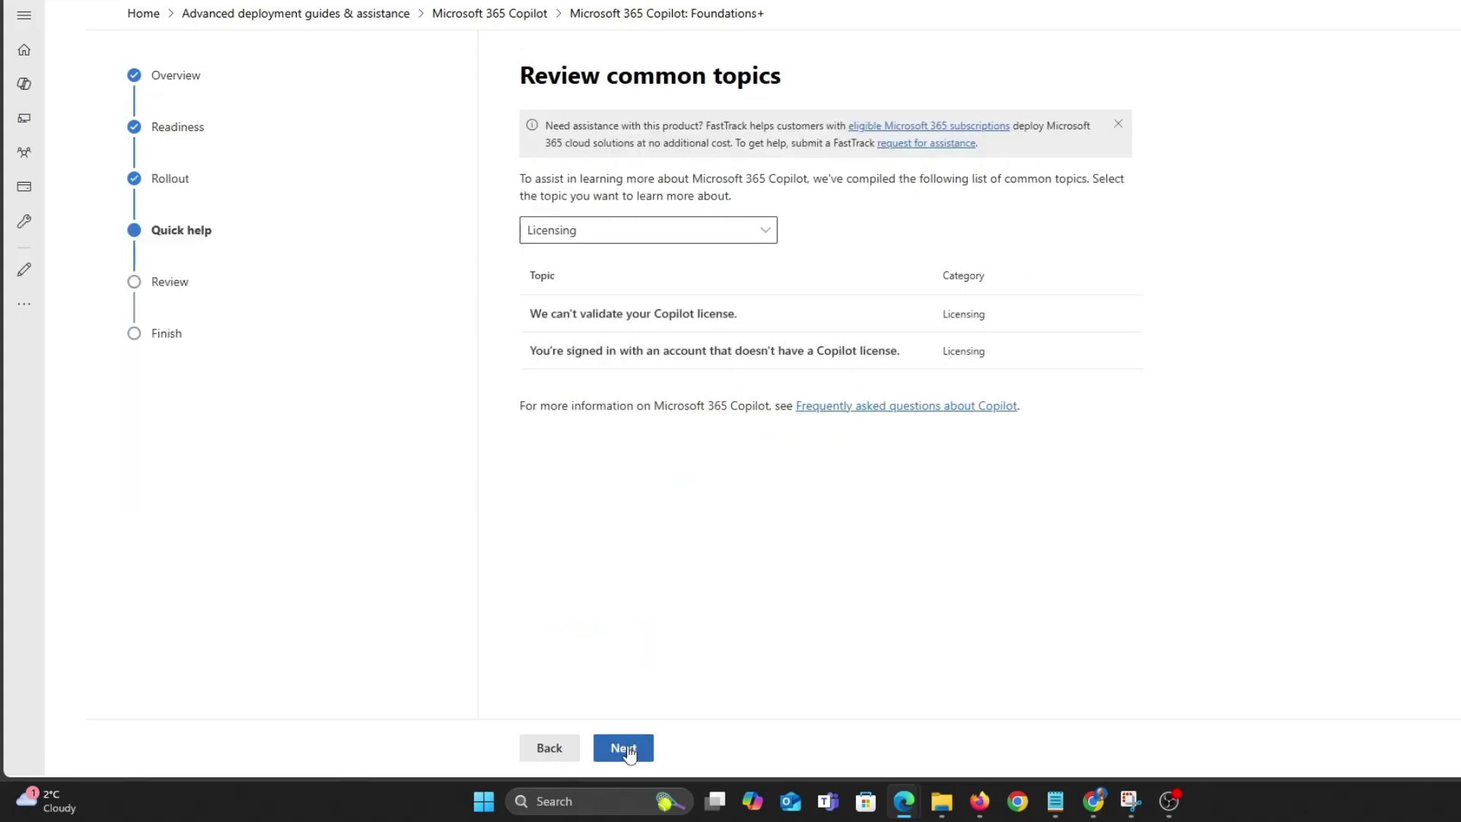
{"action": "left_click", "coordinate": [628, 752]}
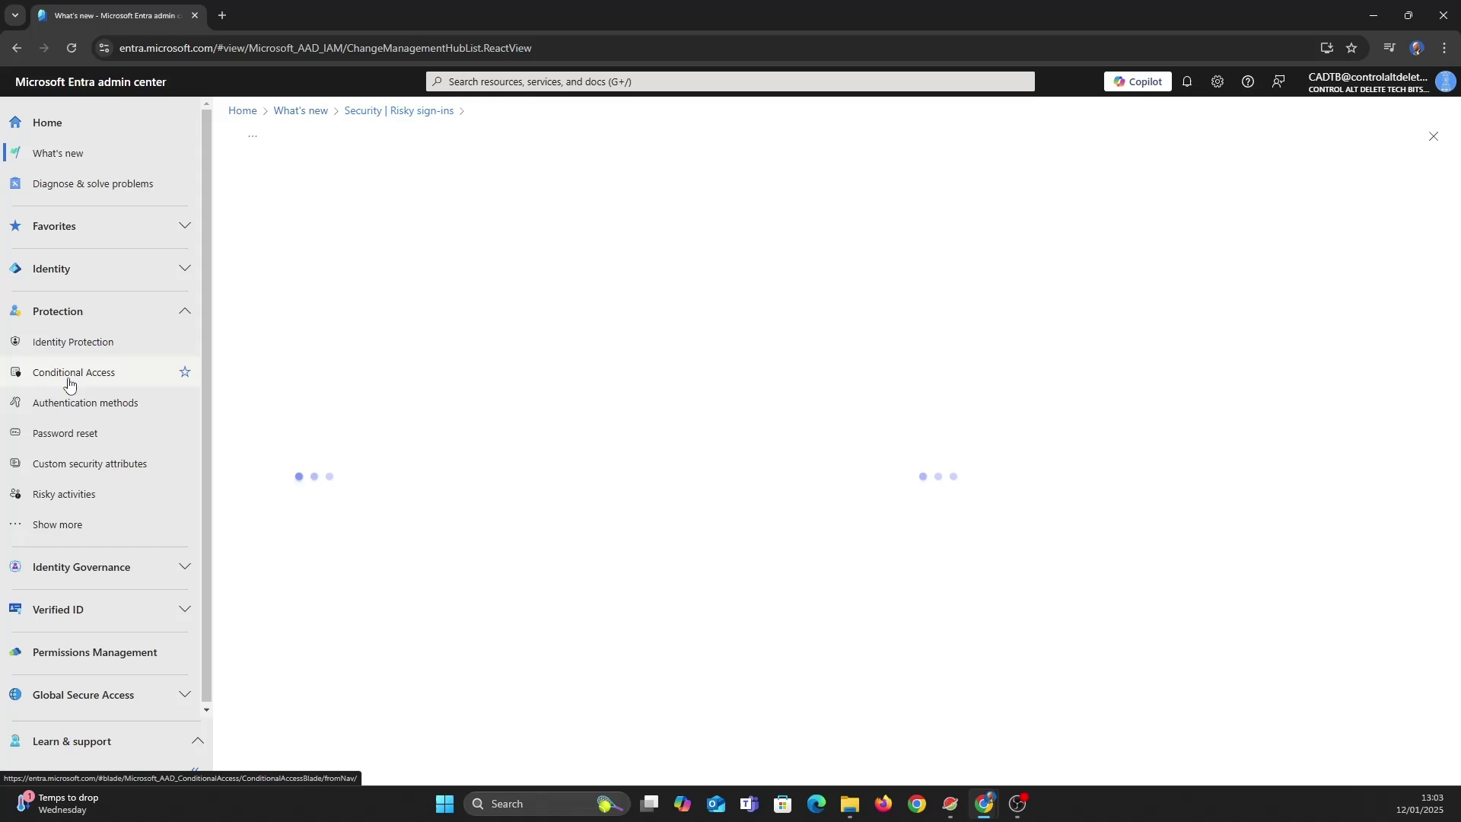
{"action": "left_click", "coordinate": [68, 383]}
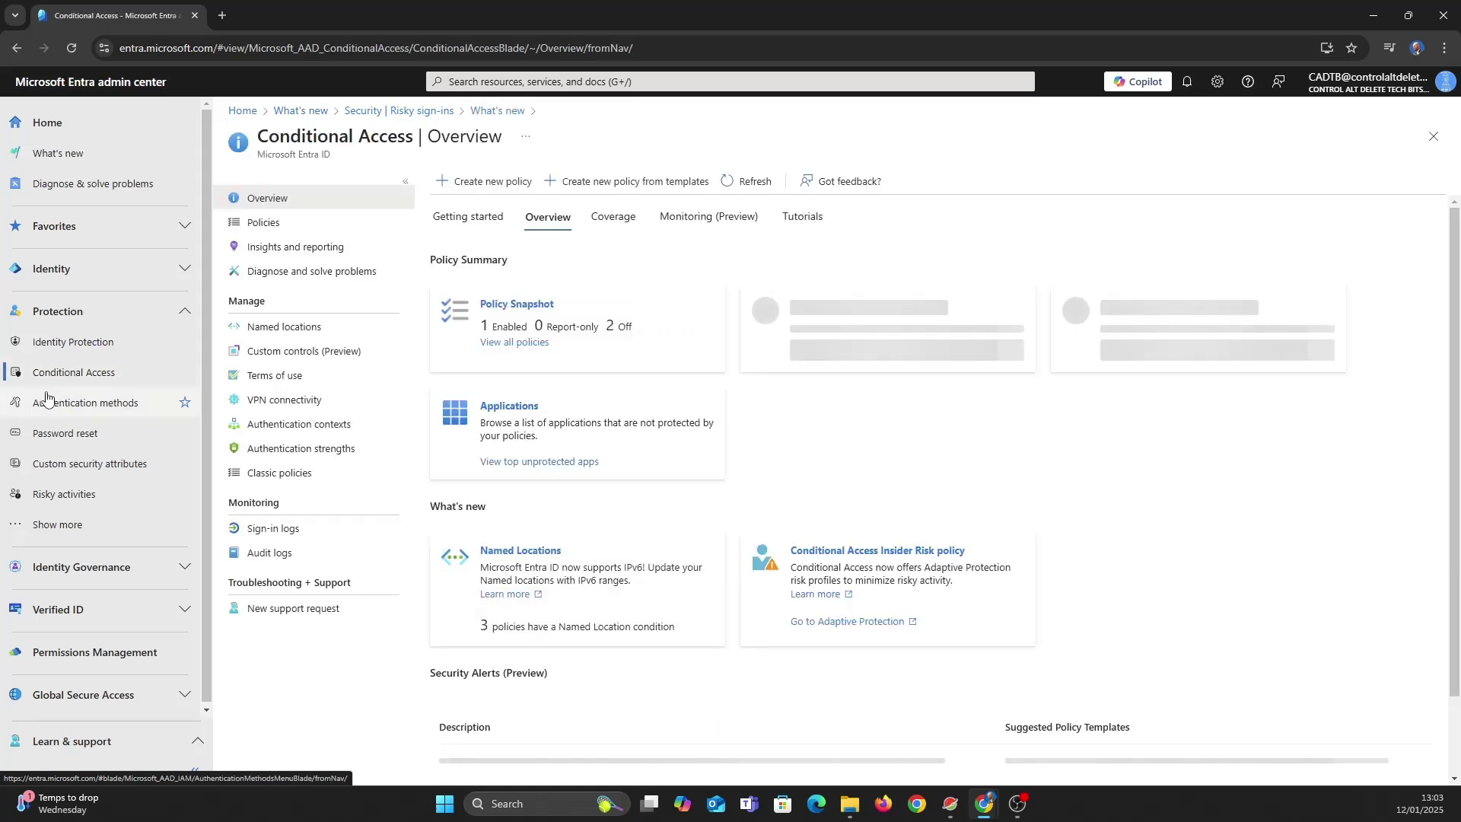
Open the block risky sign ins policy and review its included and excluded users and Office 365 target.
{"action": "left_click", "coordinate": [489, 325]}
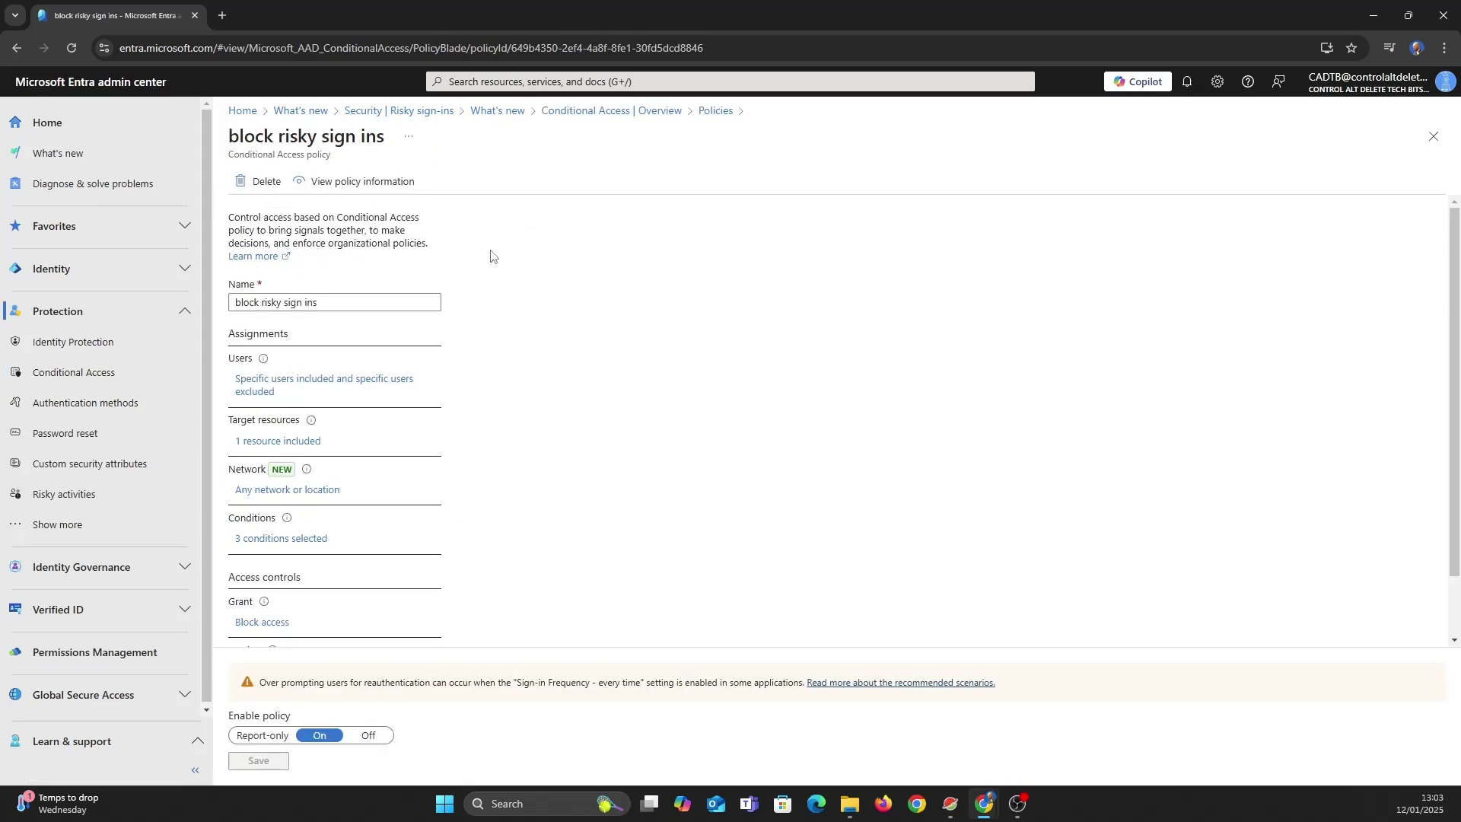
{"action": "left_click", "coordinate": [343, 304]}
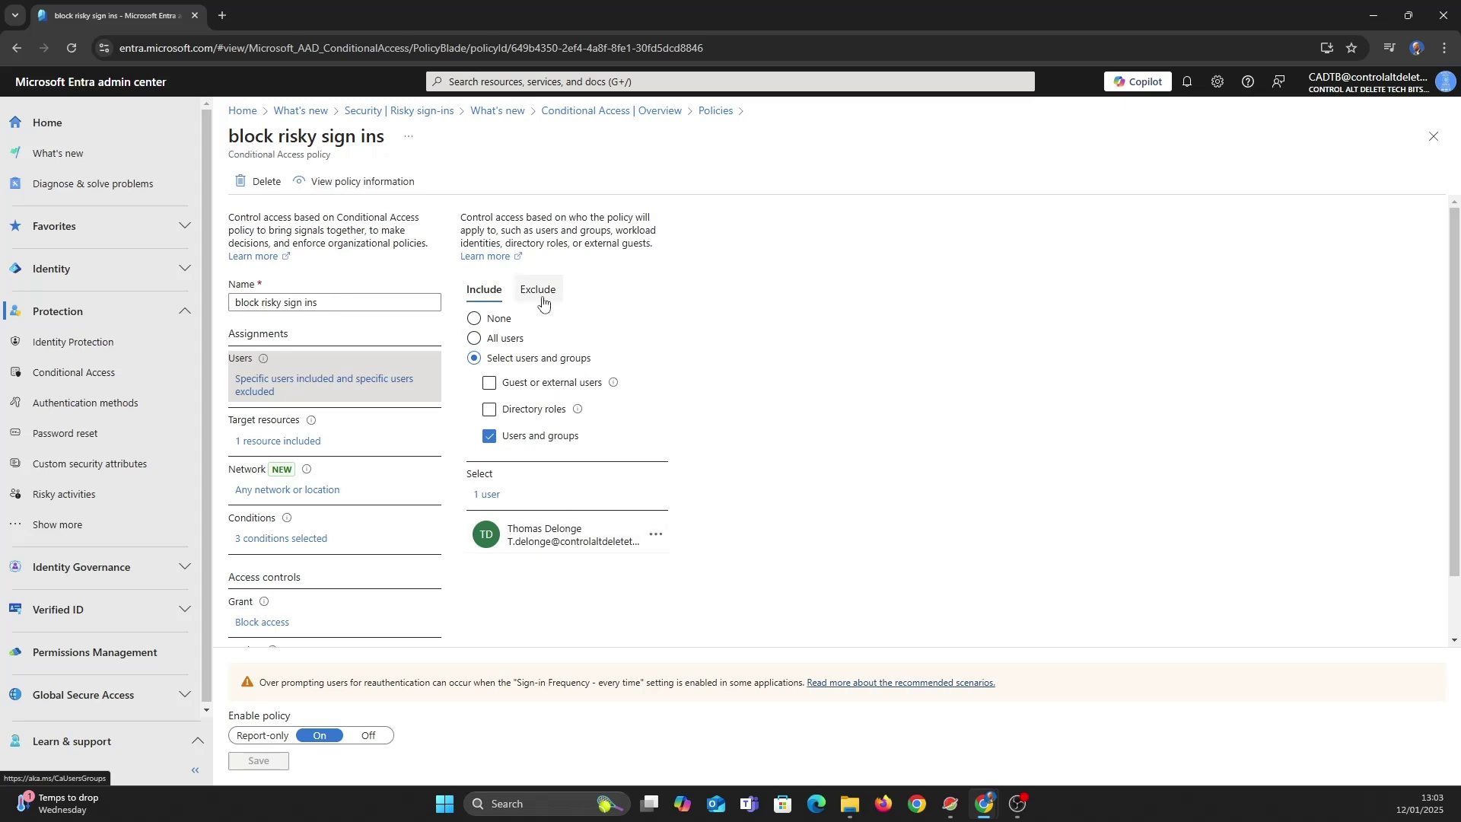
{"action": "left_click", "coordinate": [517, 296]}
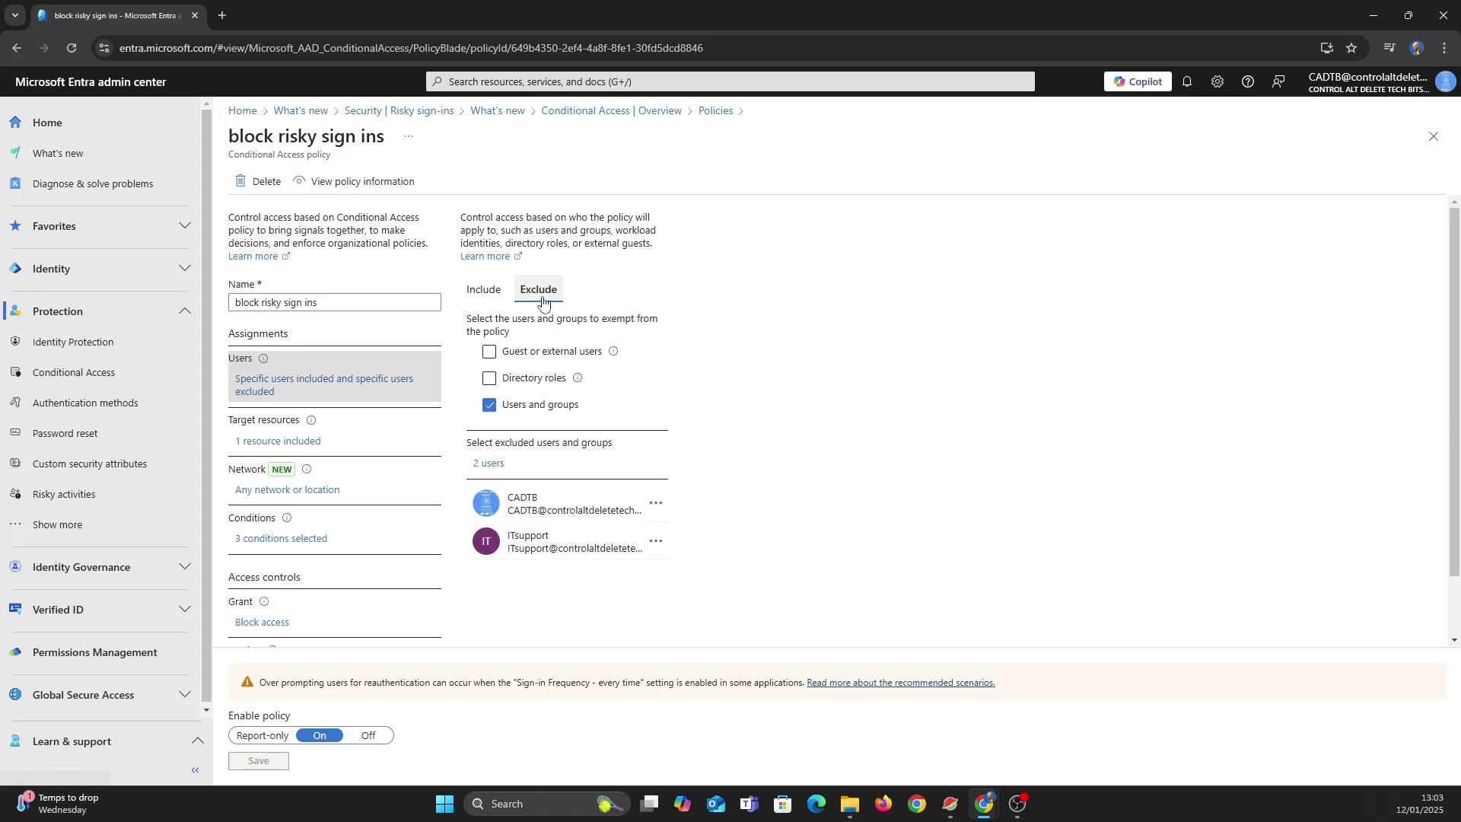
{"action": "left_click", "coordinate": [489, 303]}
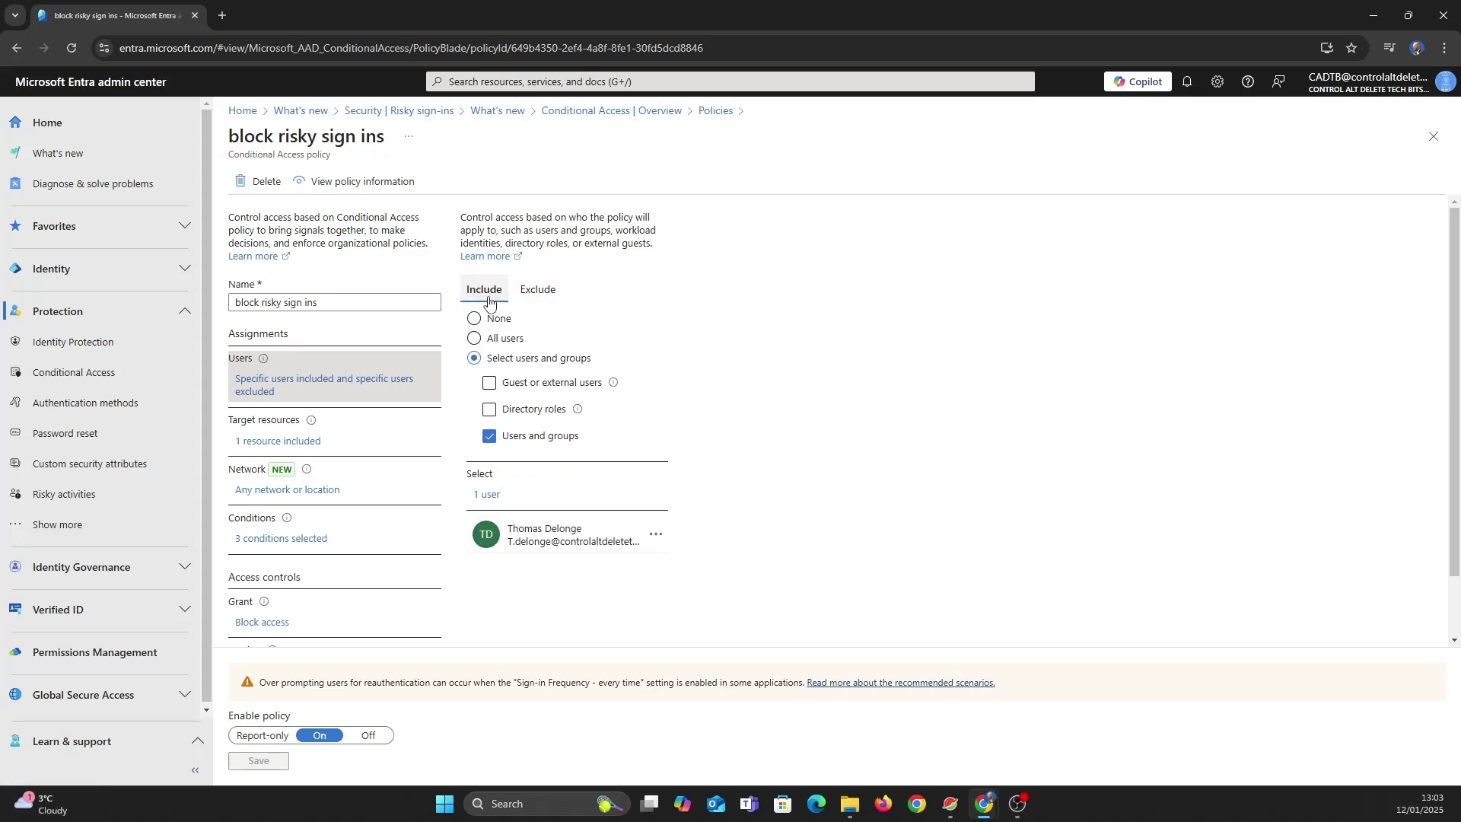
{"action": "left_click", "coordinate": [263, 443]}
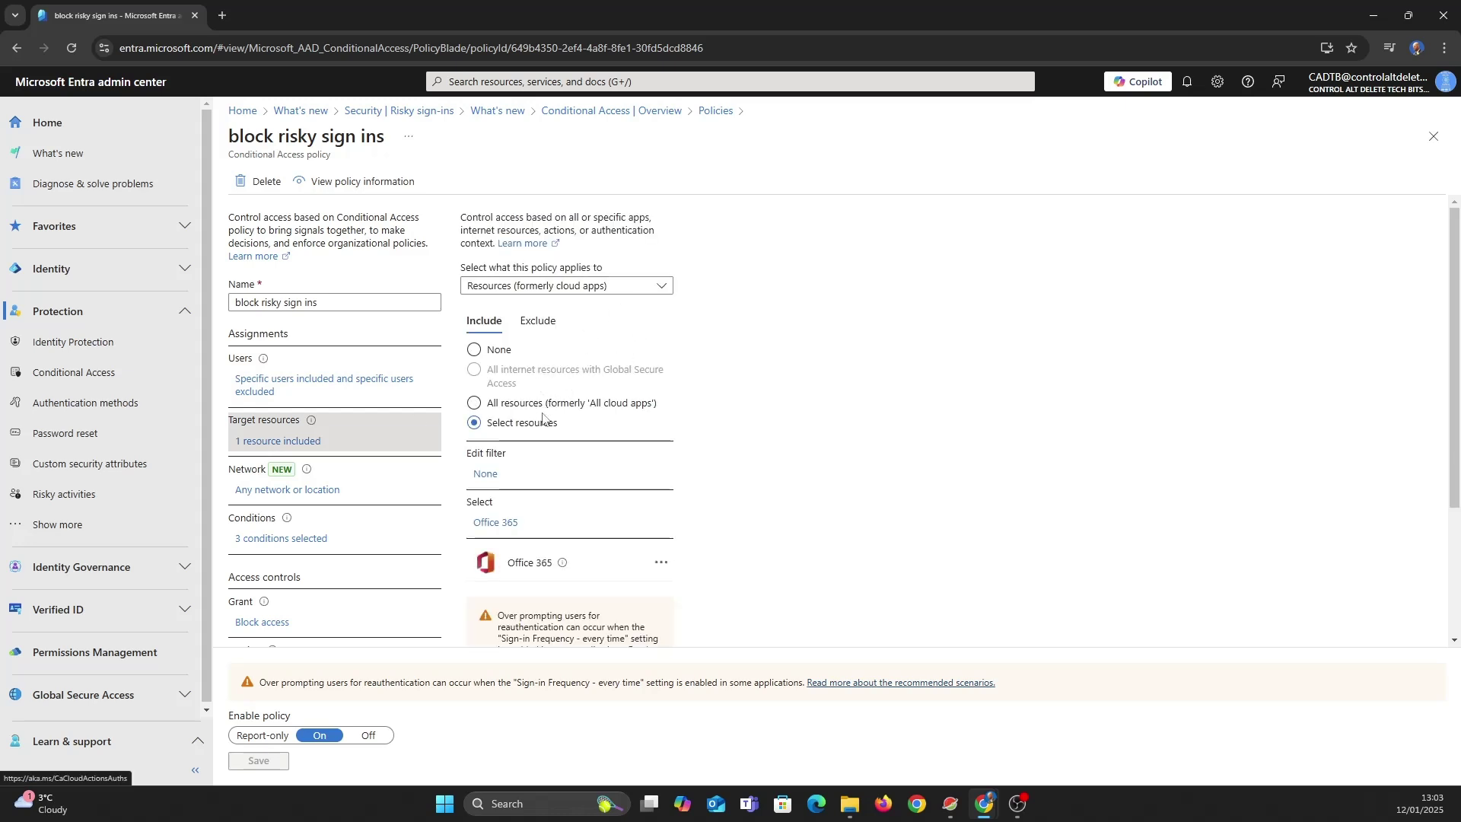
{"action": "scroll", "coordinate": [617, 441], "scroll_direction": "down", "scroll_amount": 1}
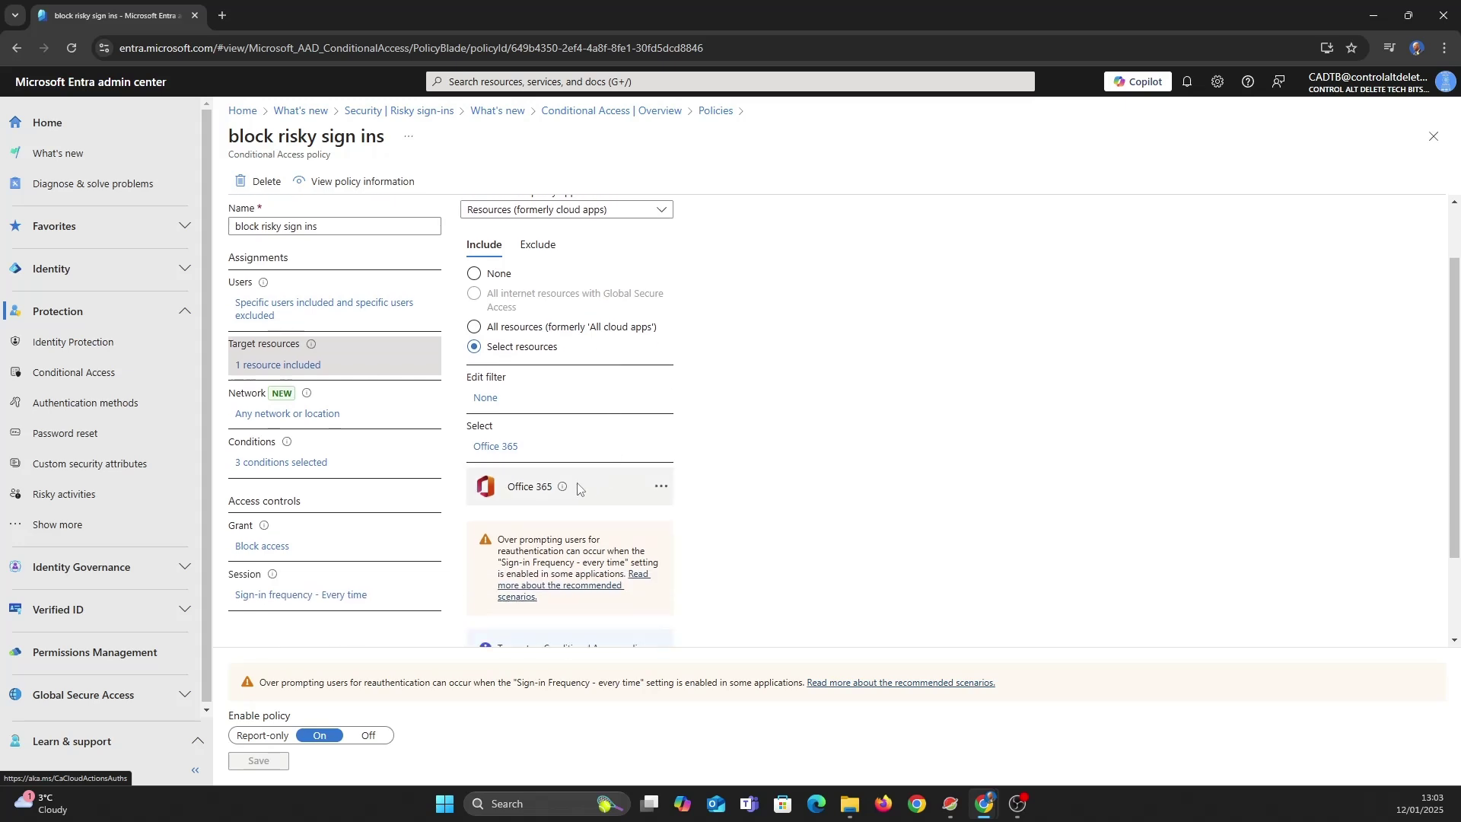
{"action": "left_click", "coordinate": [499, 449]}
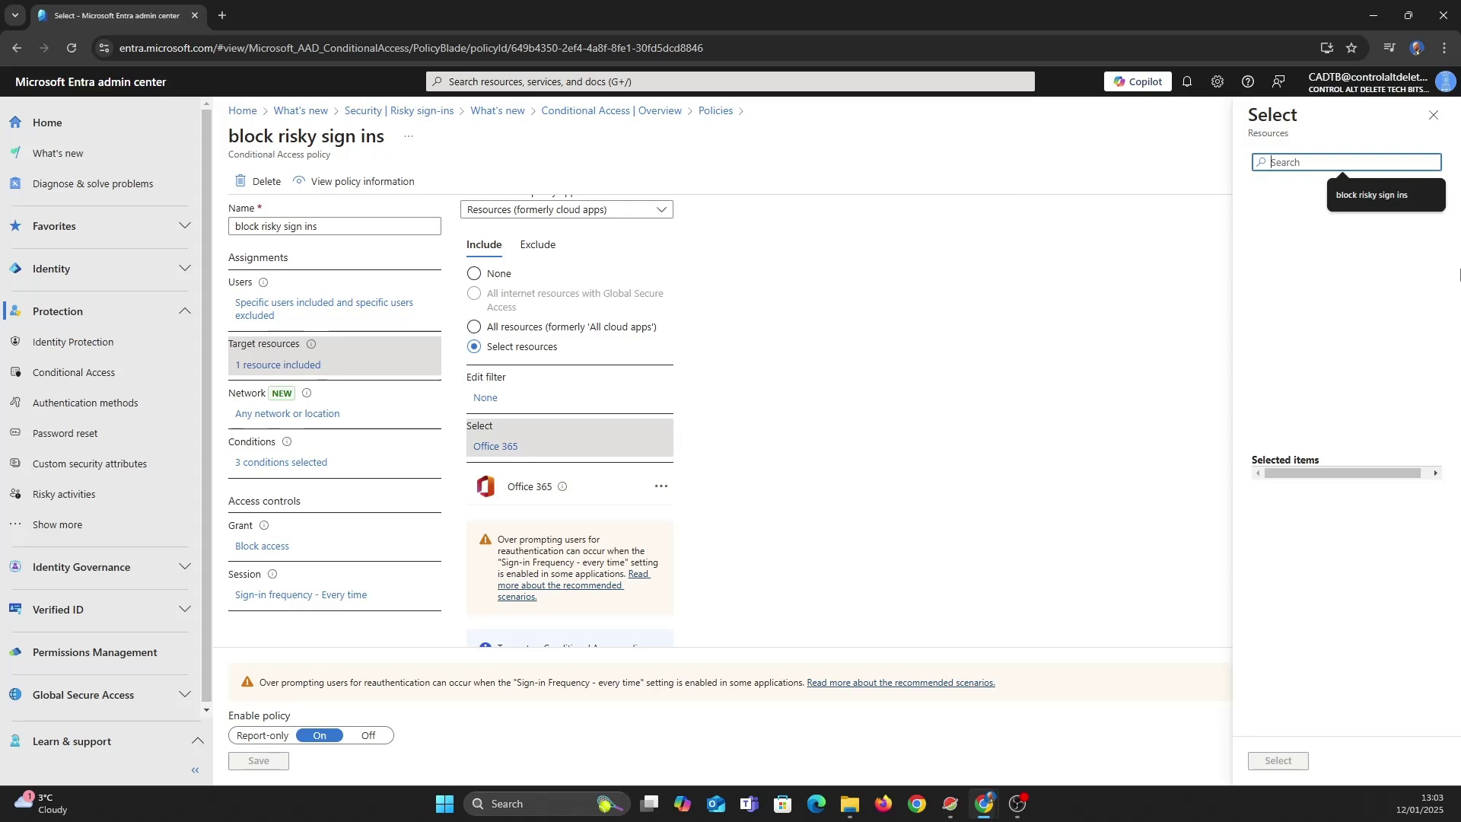
{"action": "key", "text": "Escape"}
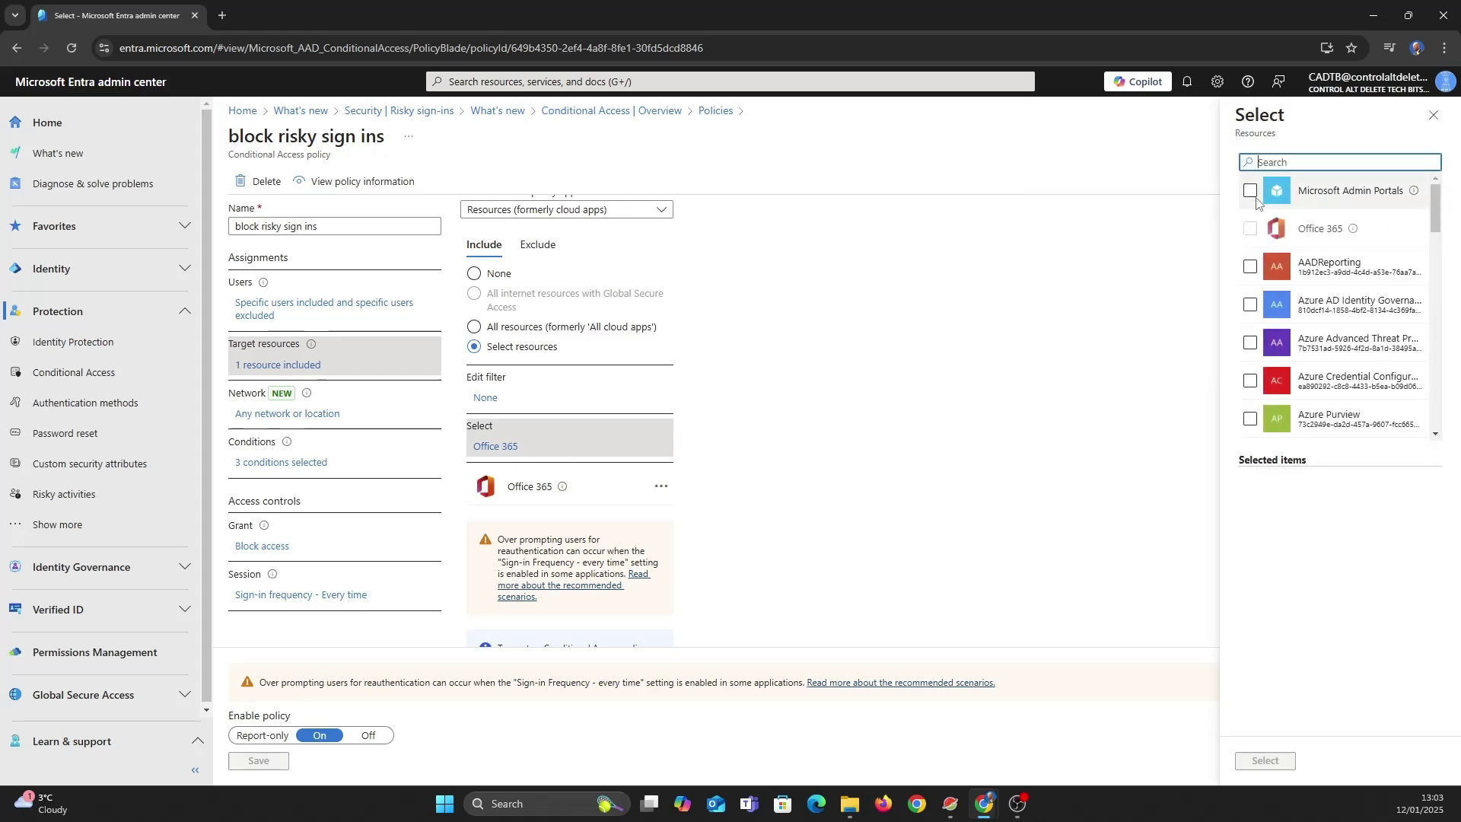
{"action": "scroll", "coordinate": [1256, 201], "scroll_direction": "down", "scroll_amount": 5}
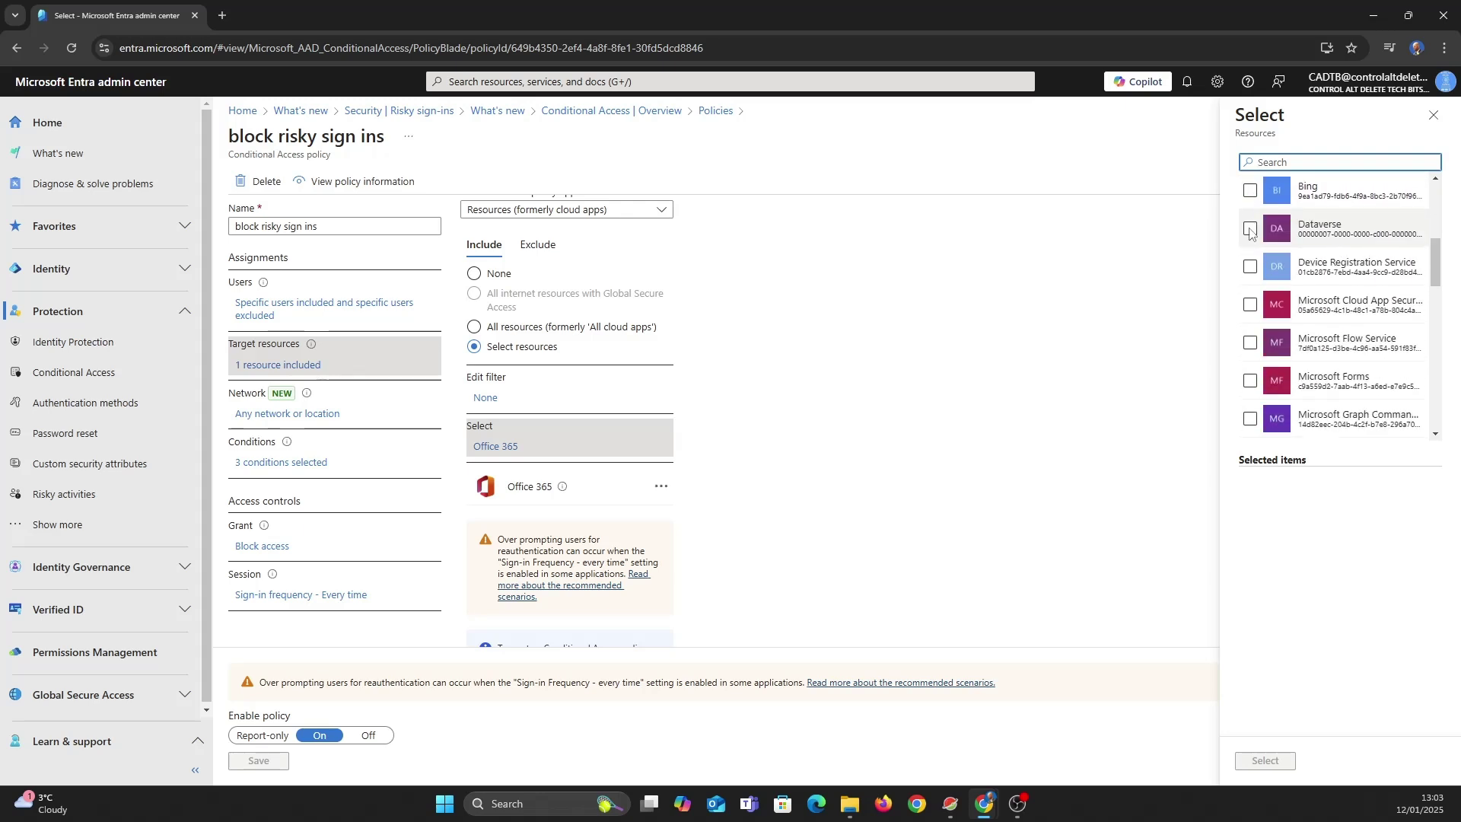
{"action": "scroll", "coordinate": [1250, 232], "scroll_direction": "down", "scroll_amount": 6}
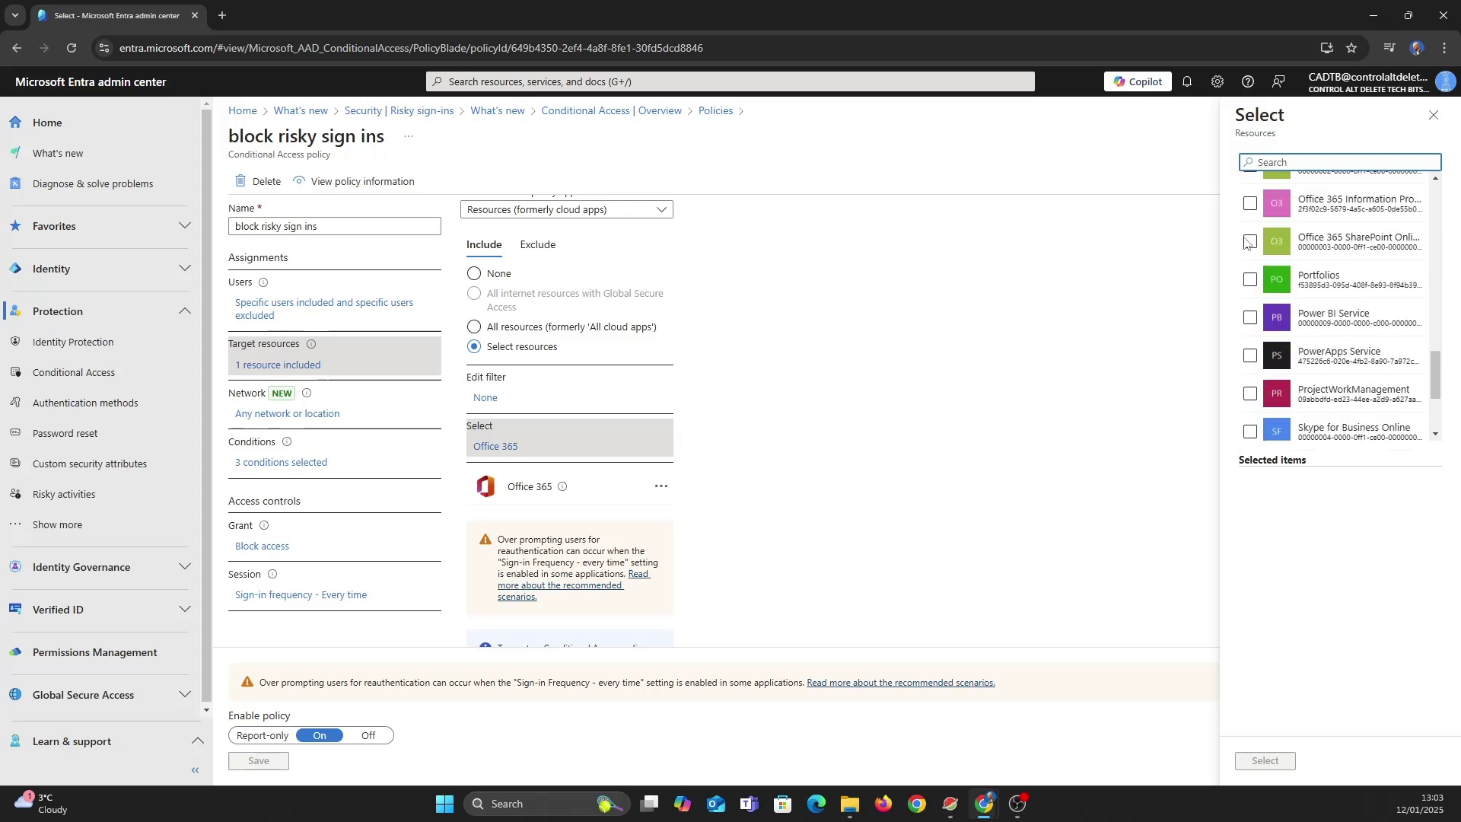
{"action": "scroll", "coordinate": [1248, 244], "scroll_direction": "down", "scroll_amount": 3}
{"action": "left_click", "coordinate": [1433, 115]}
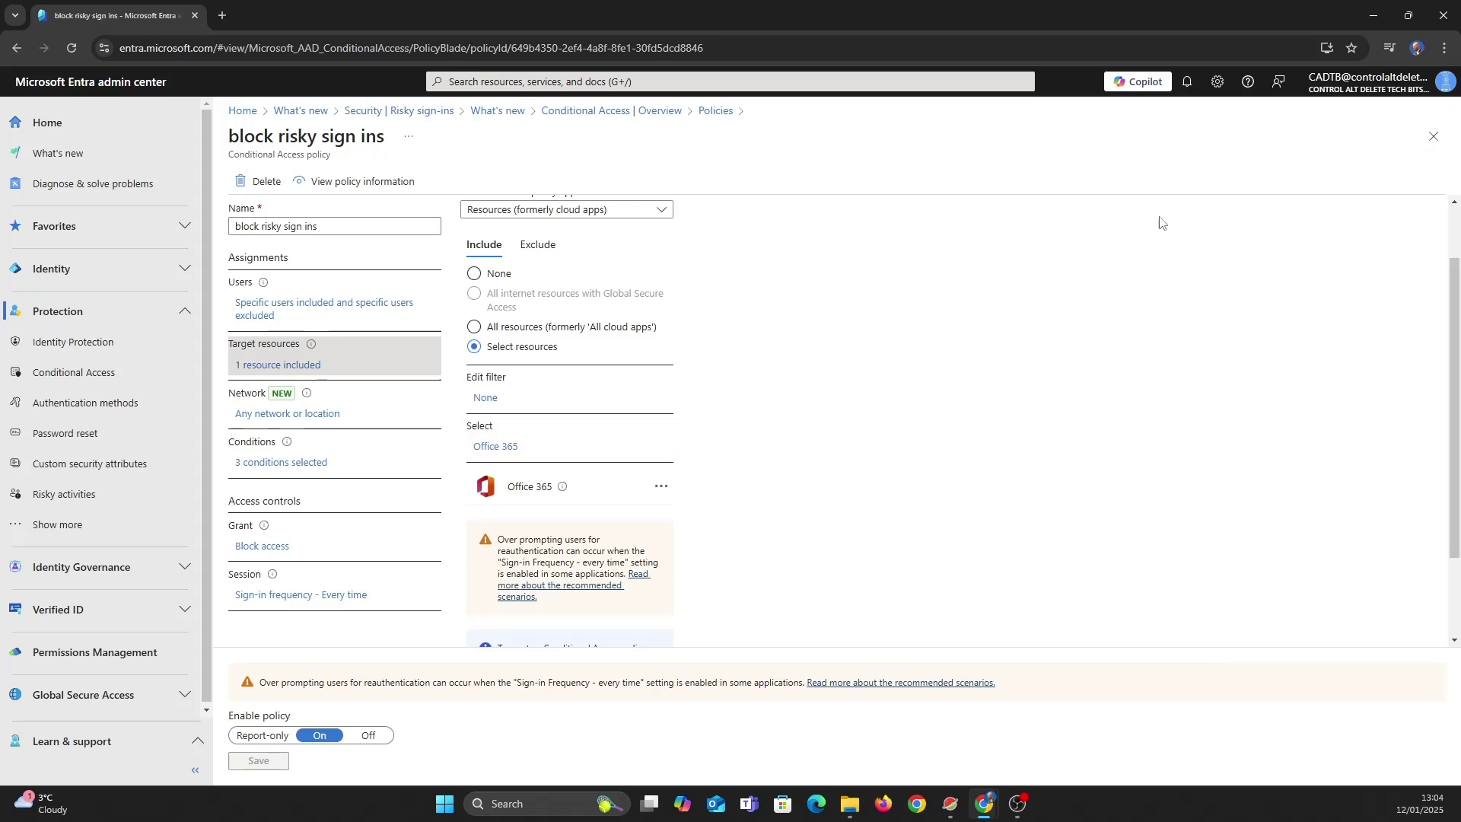
Check the policy's user risk and sign-in risk conditions, with High, Medium and Low selected.
{"action": "left_click", "coordinate": [303, 461]}
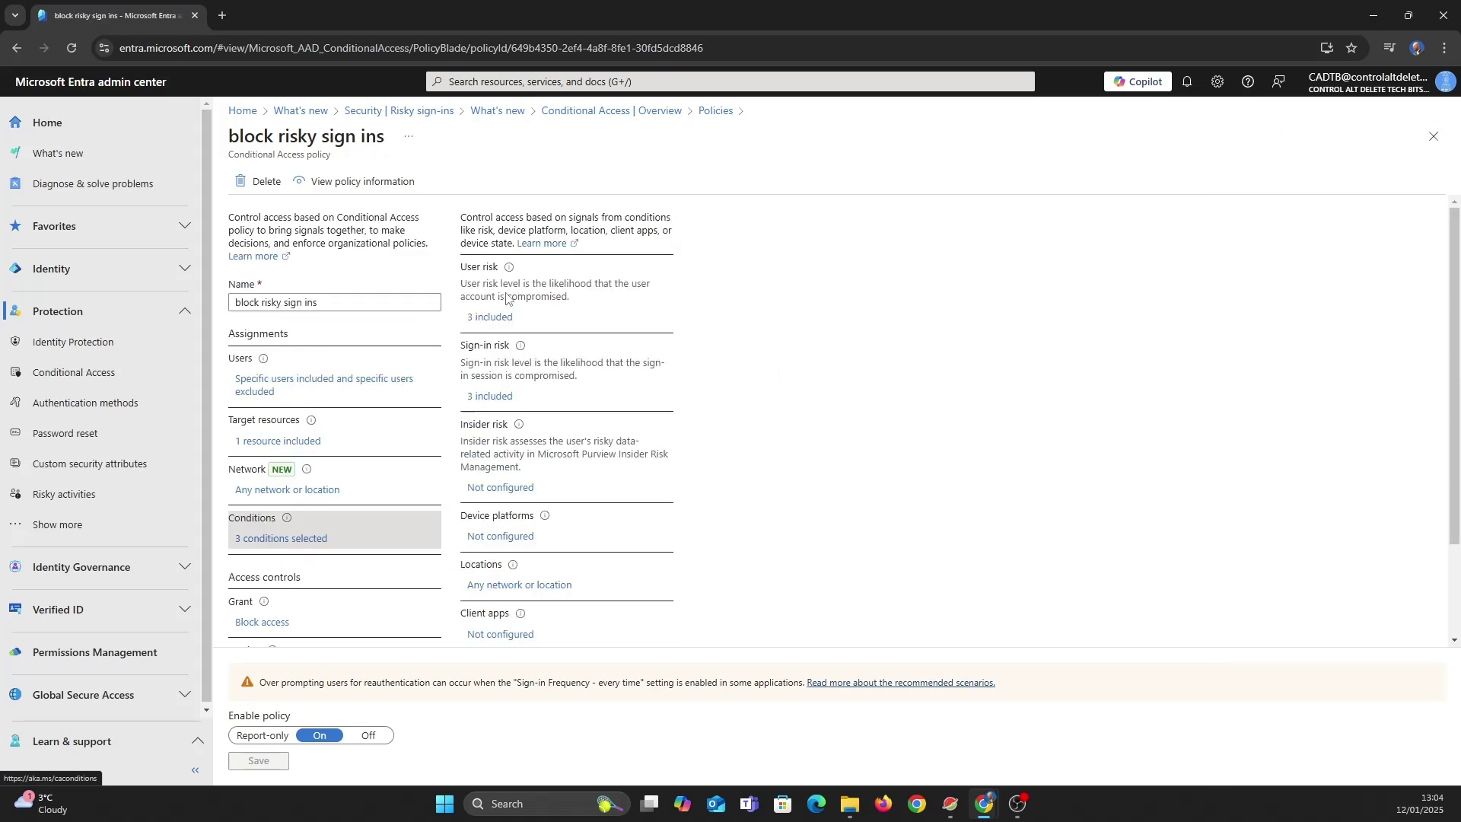
{"action": "left_click", "coordinate": [491, 318]}
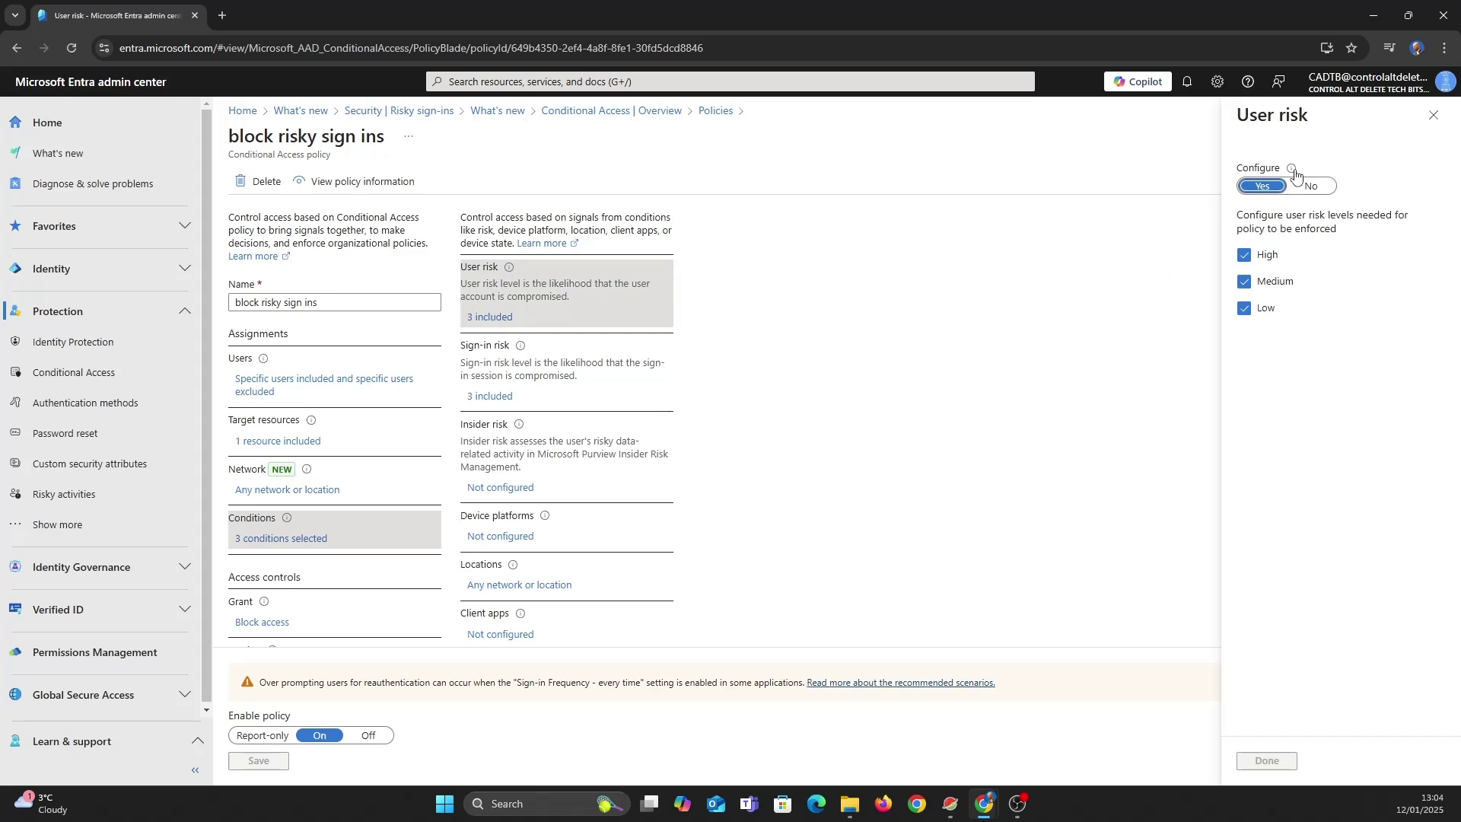
{"action": "mouse_move", "coordinate": [1295, 173]}
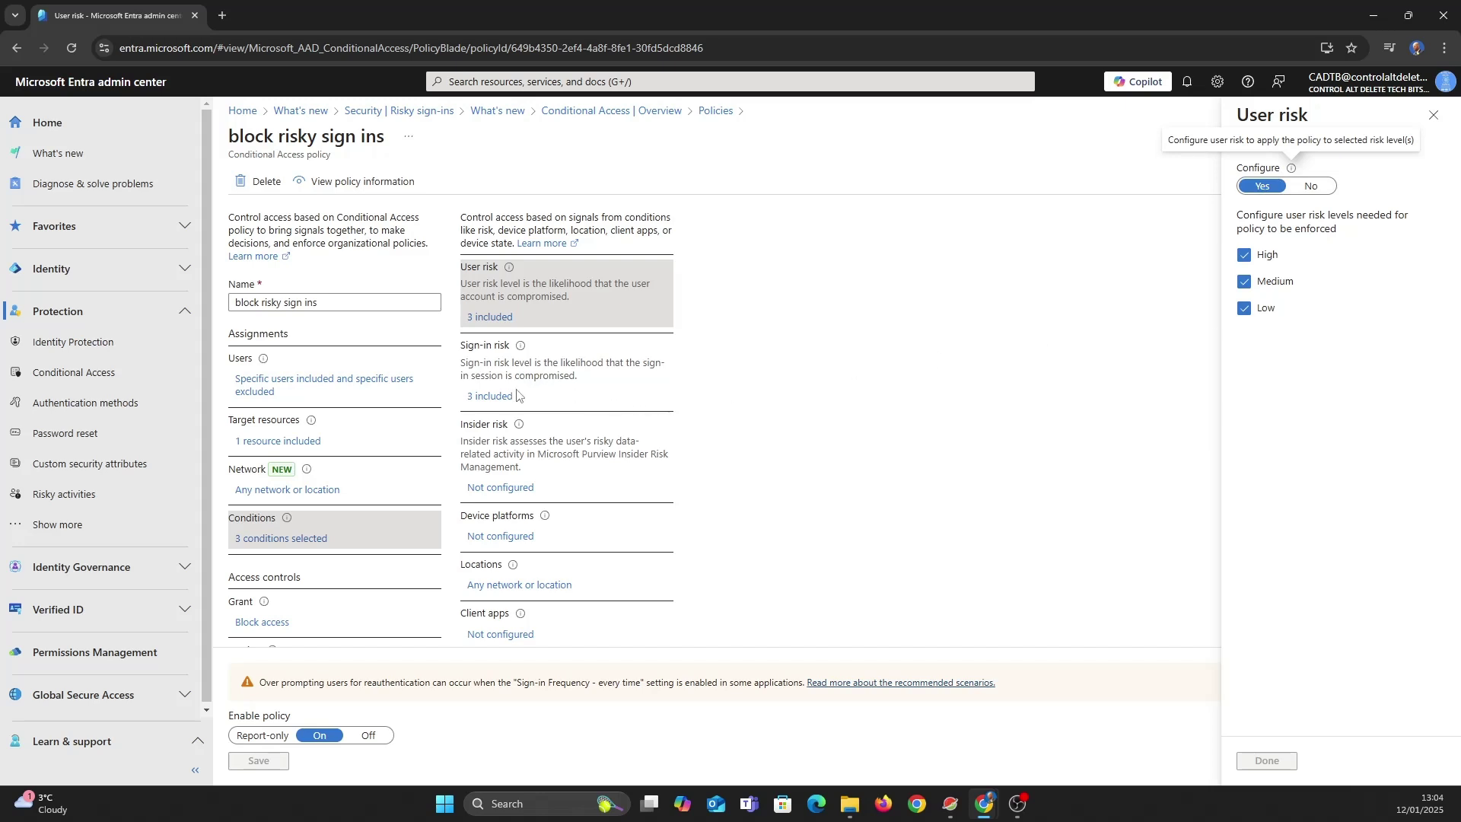
{"action": "left_click", "coordinate": [489, 397]}
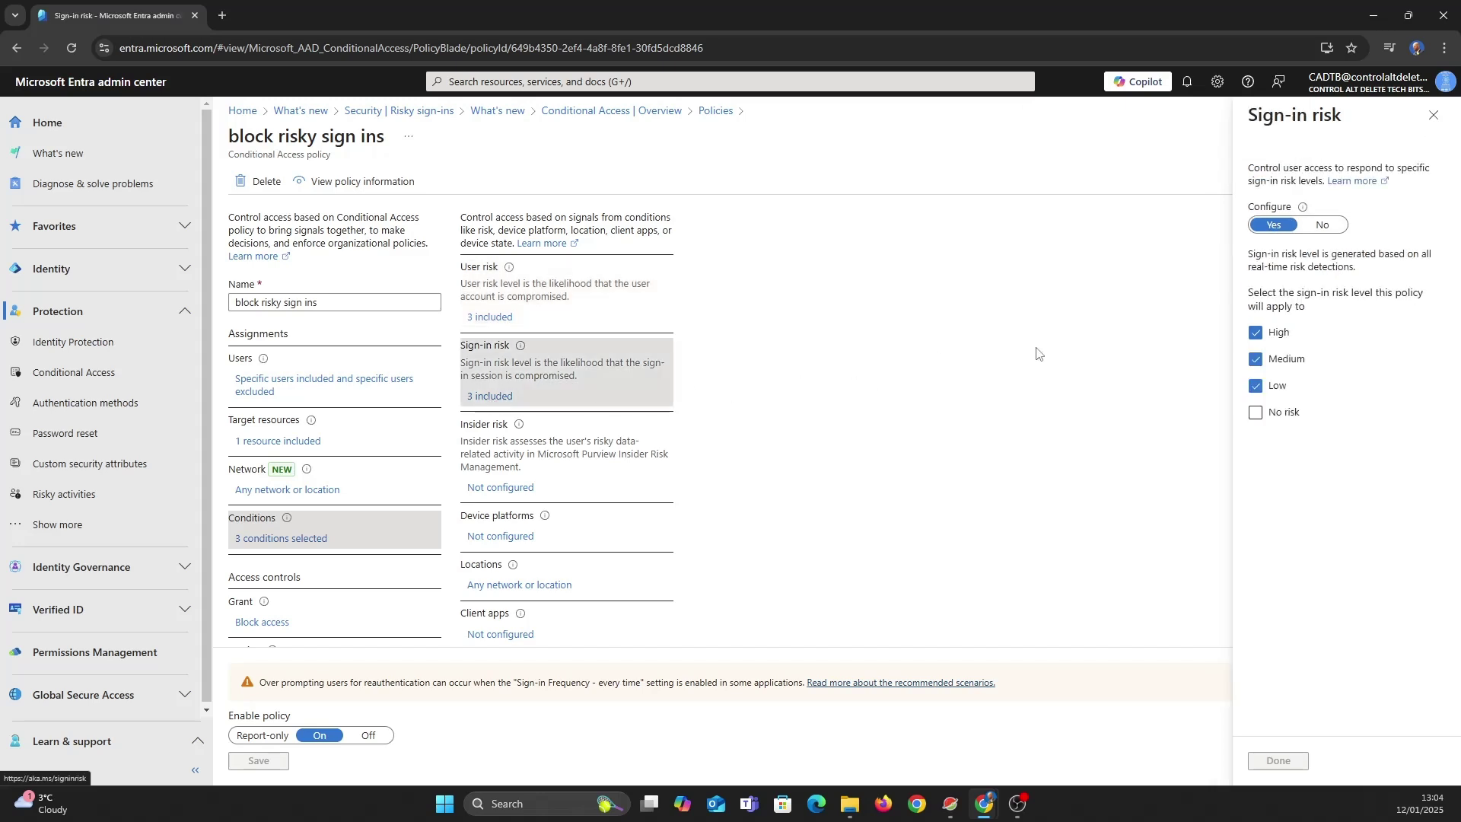
Open the sign-in risk documentation and read down to the risk detections to riskEventType table.
{"action": "left_click", "coordinate": [1352, 183]}
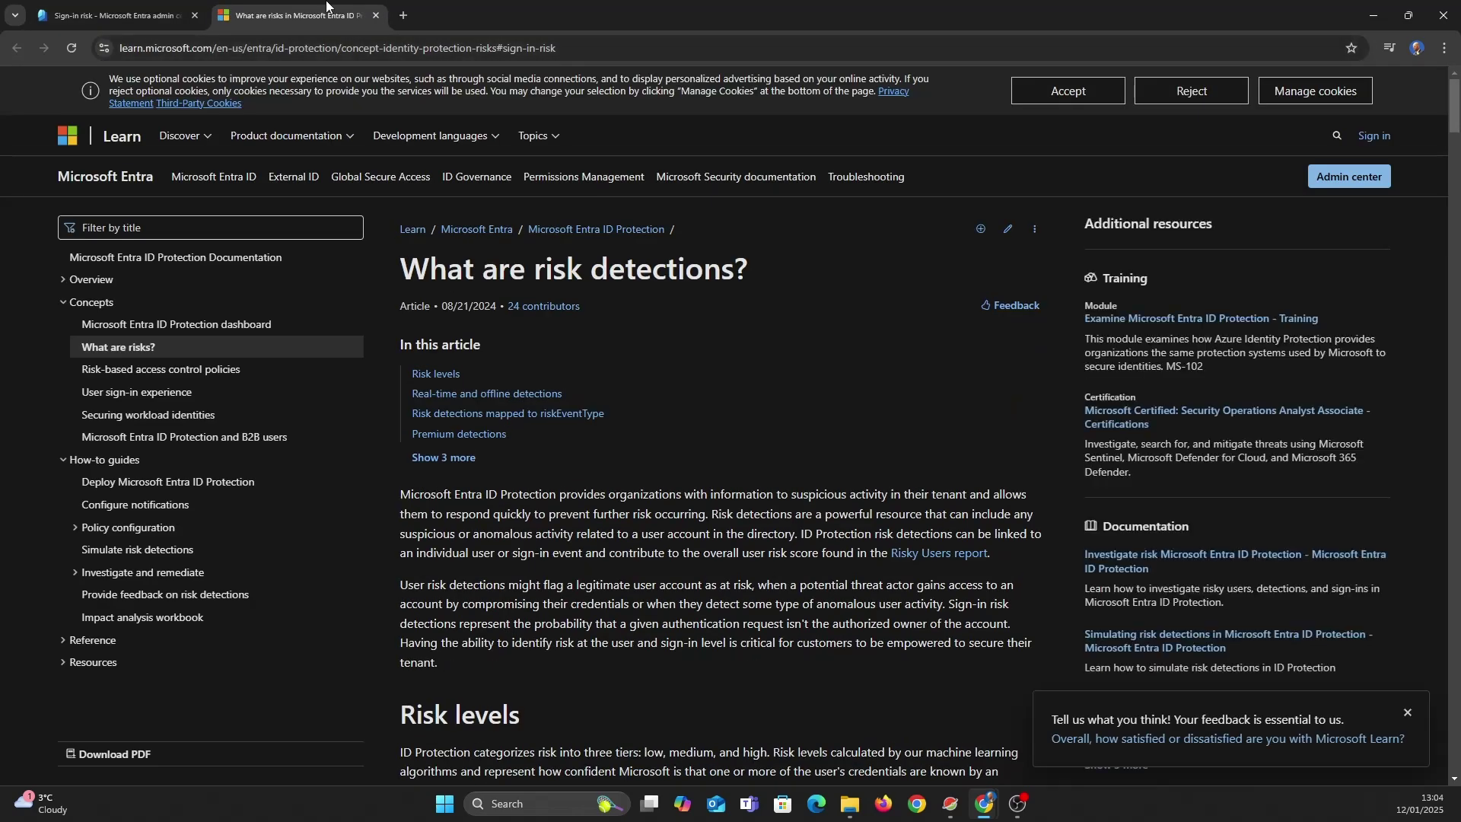
{"action": "scroll", "coordinate": [688, 390], "scroll_direction": "down", "scroll_amount": 1}
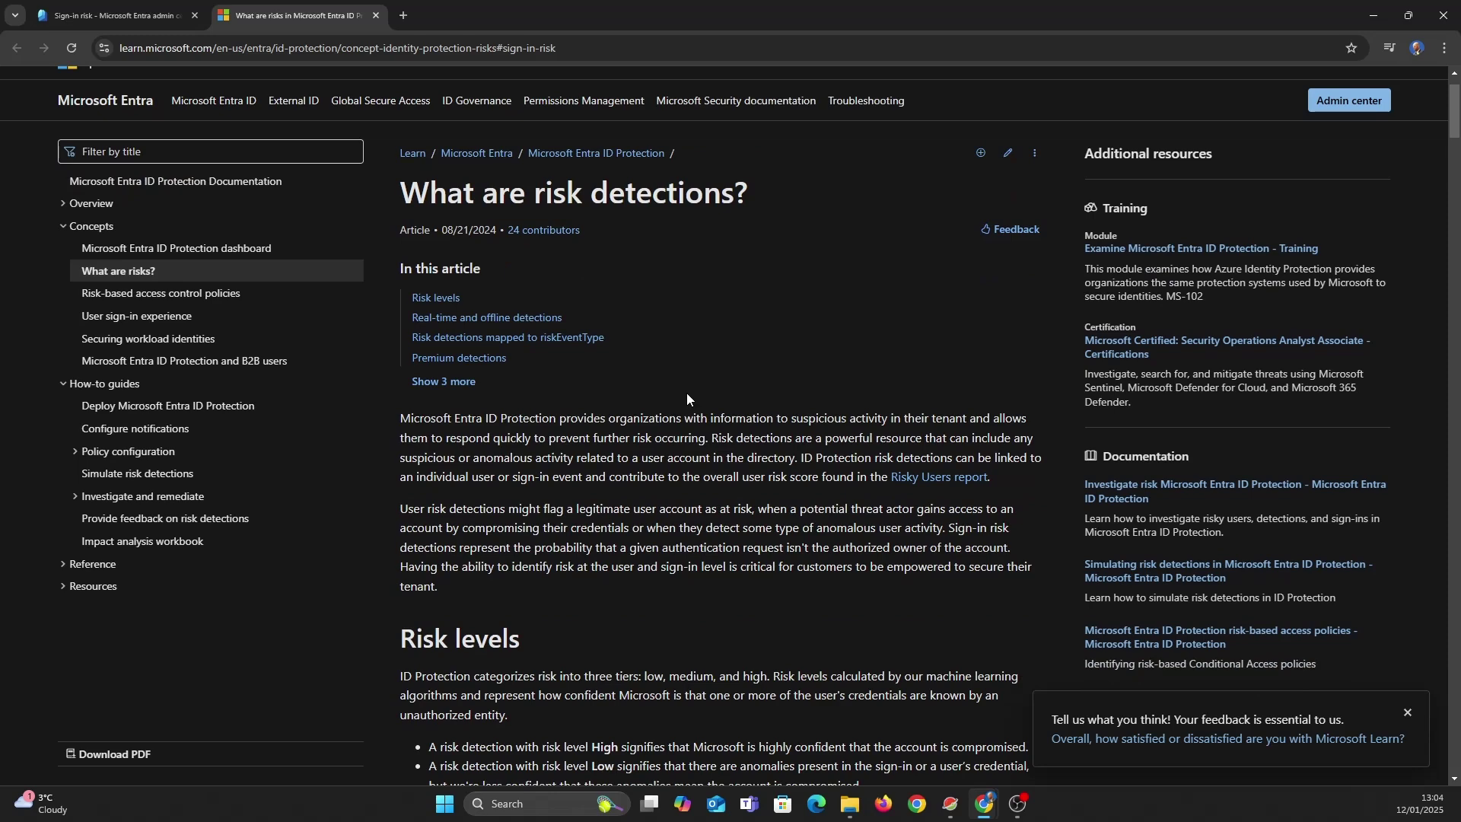
{"action": "scroll", "coordinate": [668, 435], "scroll_direction": "down", "scroll_amount": 7}
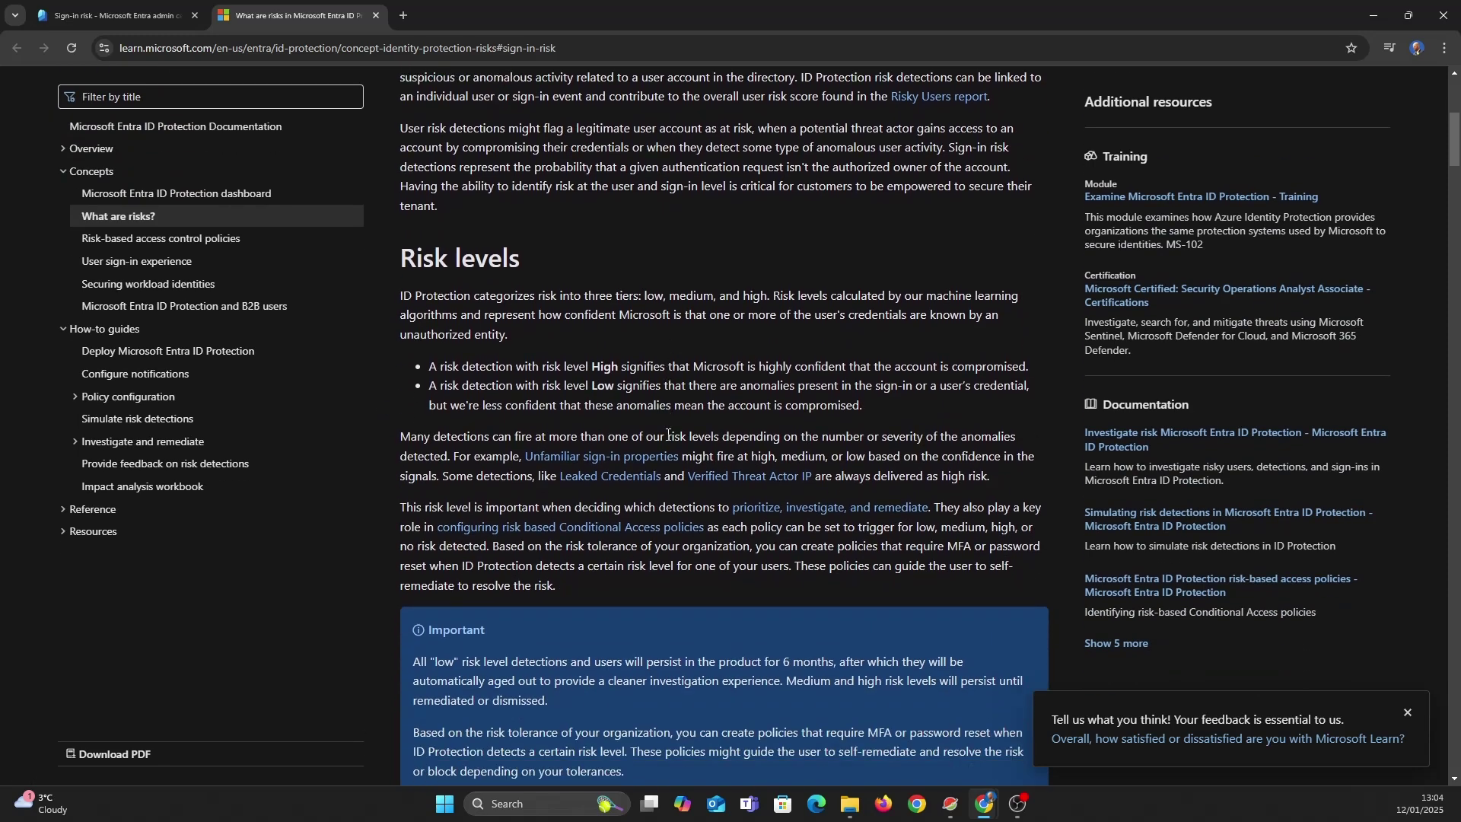
{"action": "scroll", "coordinate": [666, 439], "scroll_direction": "down", "scroll_amount": 9}
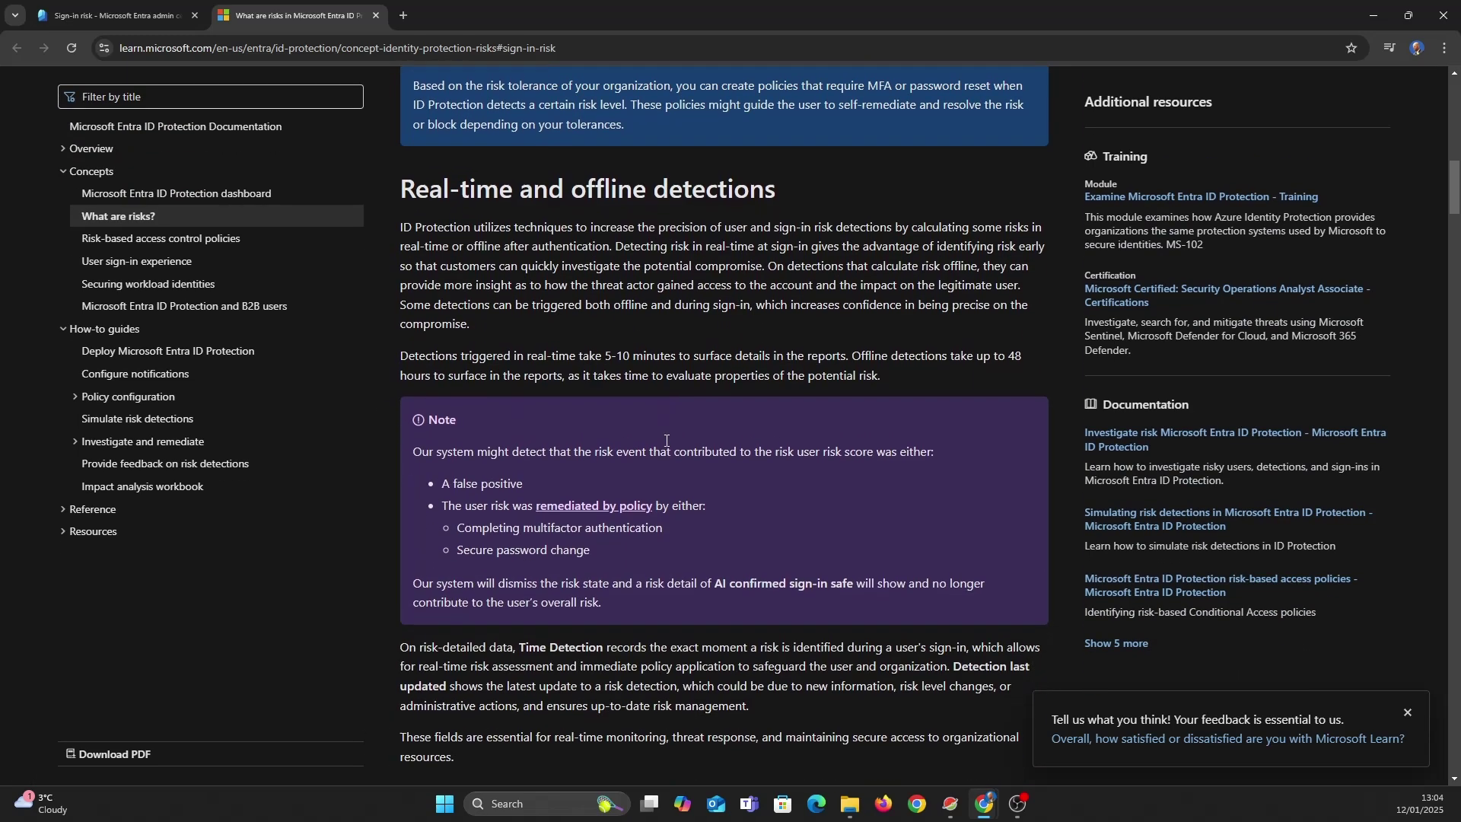
{"action": "scroll", "coordinate": [662, 448], "scroll_direction": "down", "scroll_amount": 5}
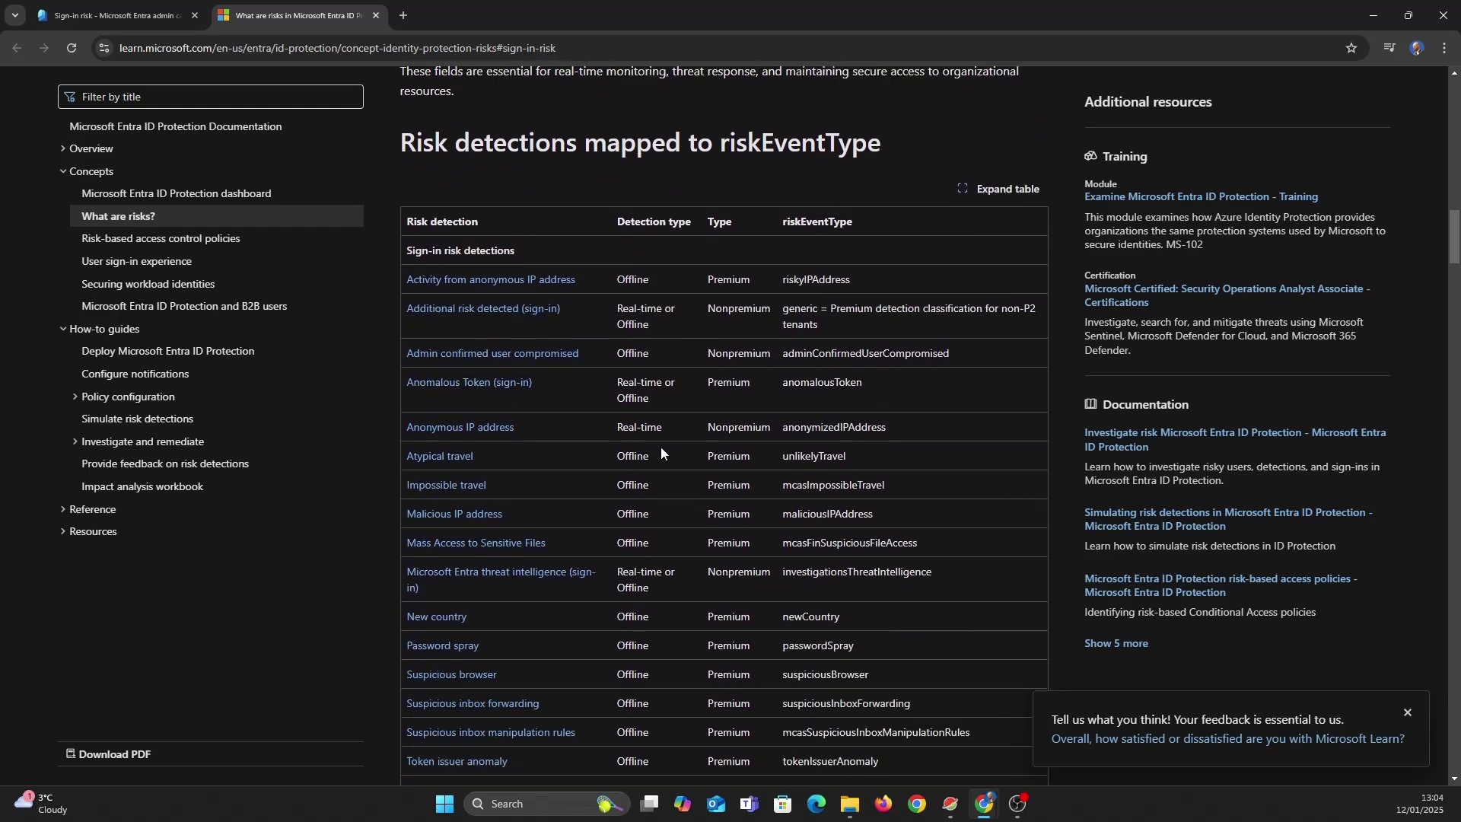
Back in the policy, close Sign-in risk and review its Network, Block access grant and Session settings.
{"action": "left_click", "coordinate": [130, 14]}
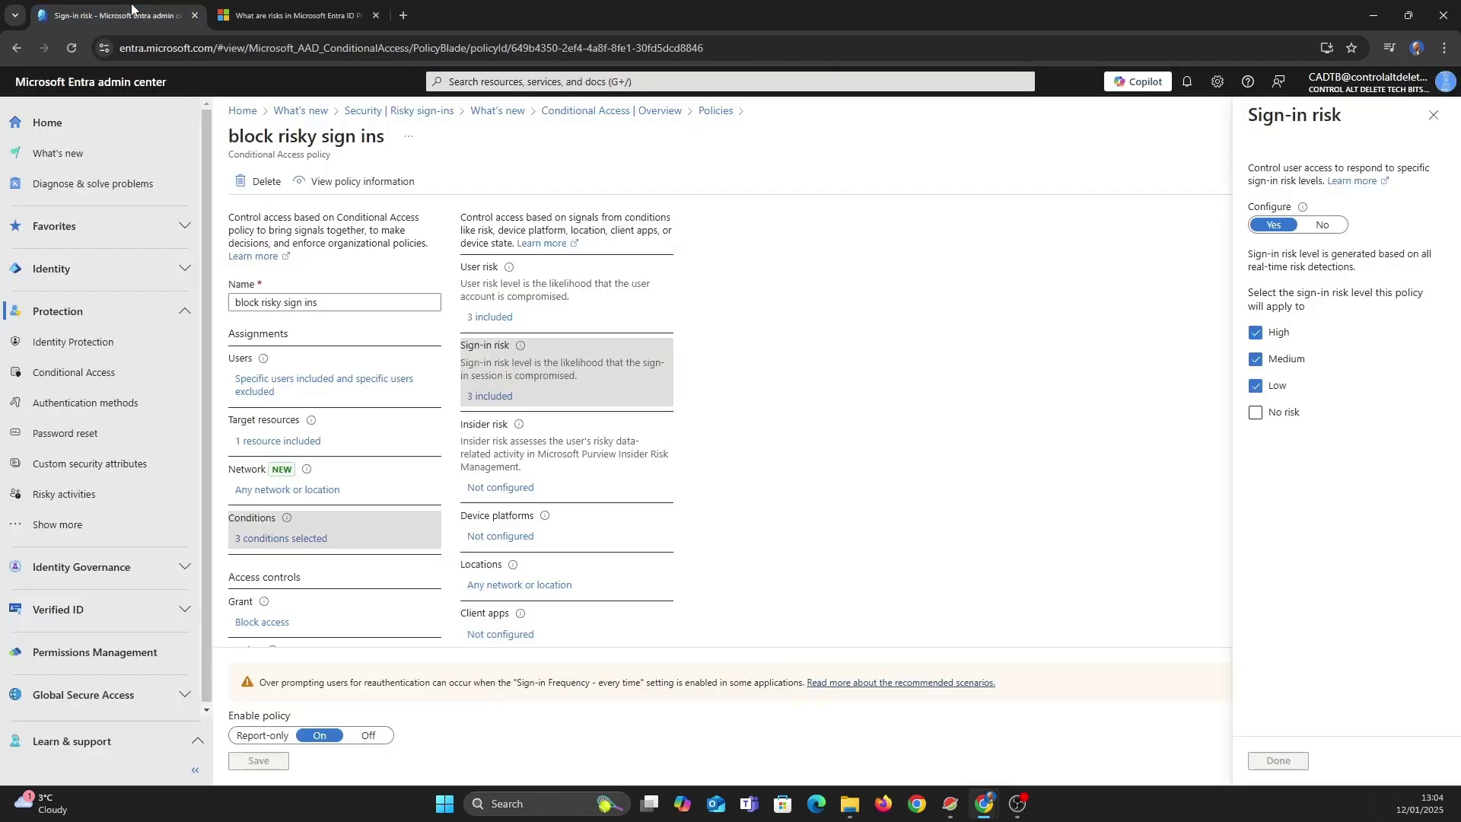
{"action": "left_click", "coordinate": [1434, 115]}
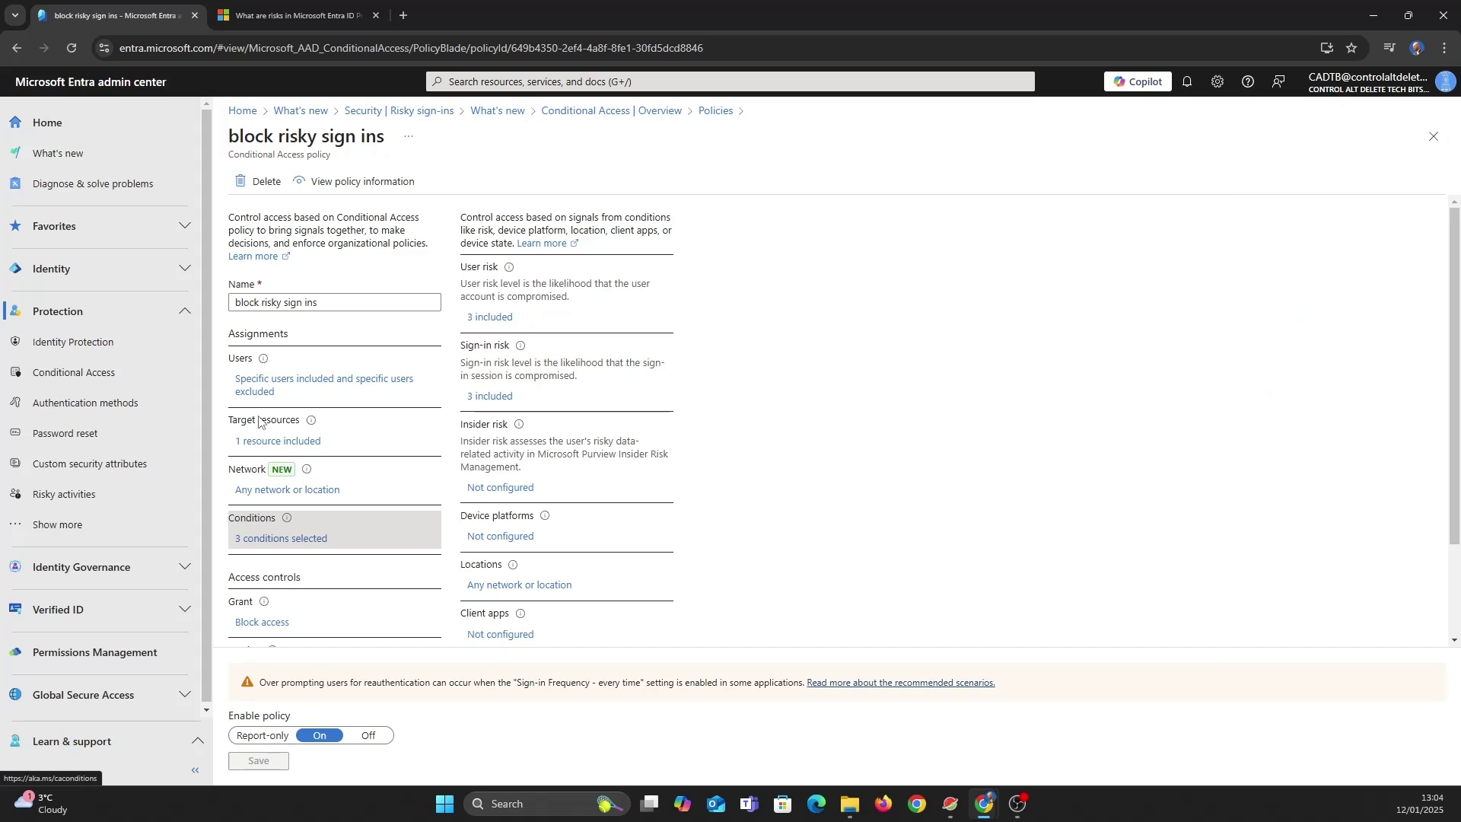
{"action": "scroll", "coordinate": [288, 455], "scroll_direction": "down", "scroll_amount": 2}
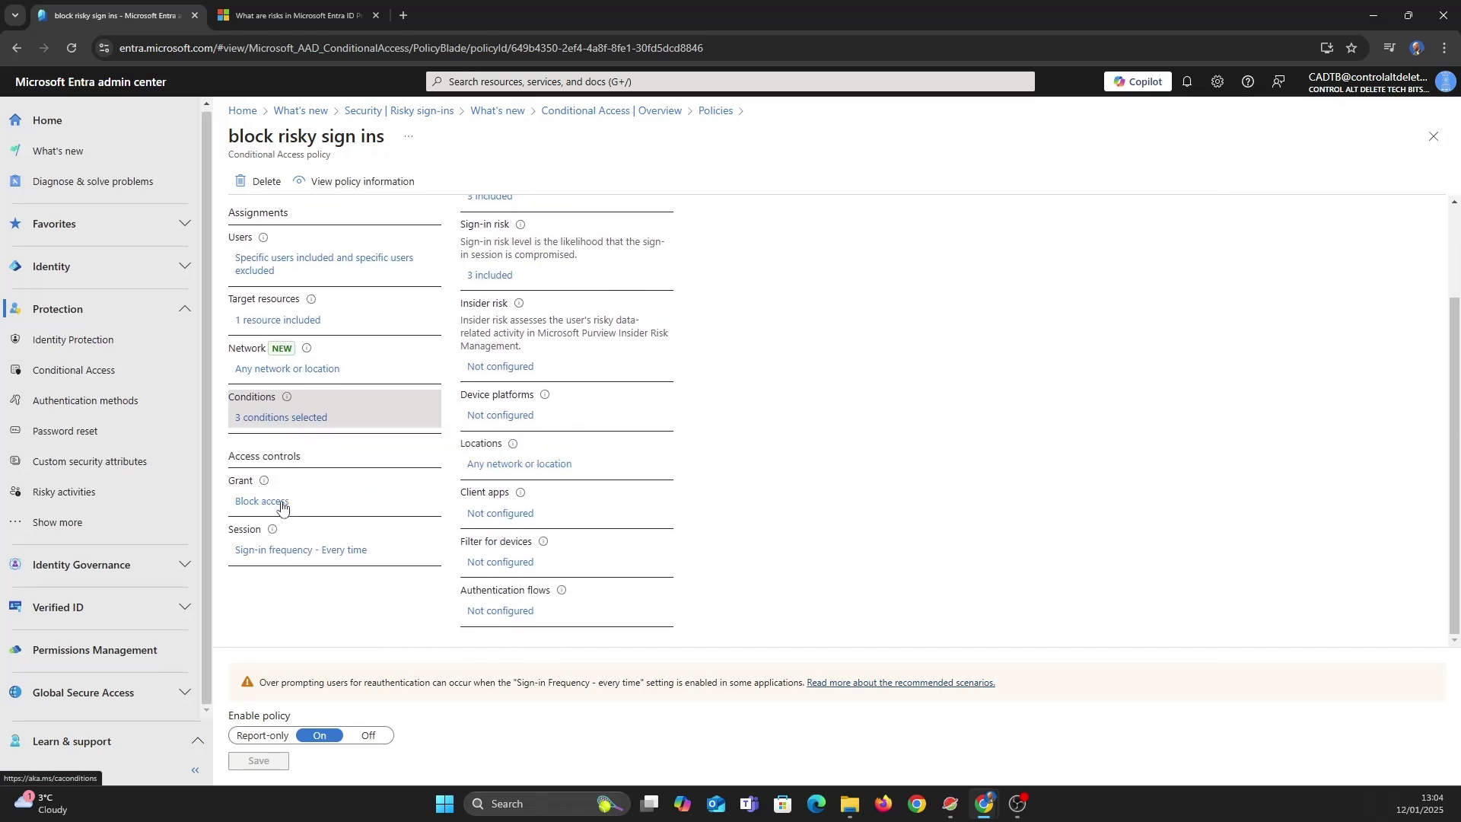
{"action": "left_click", "coordinate": [300, 370]}
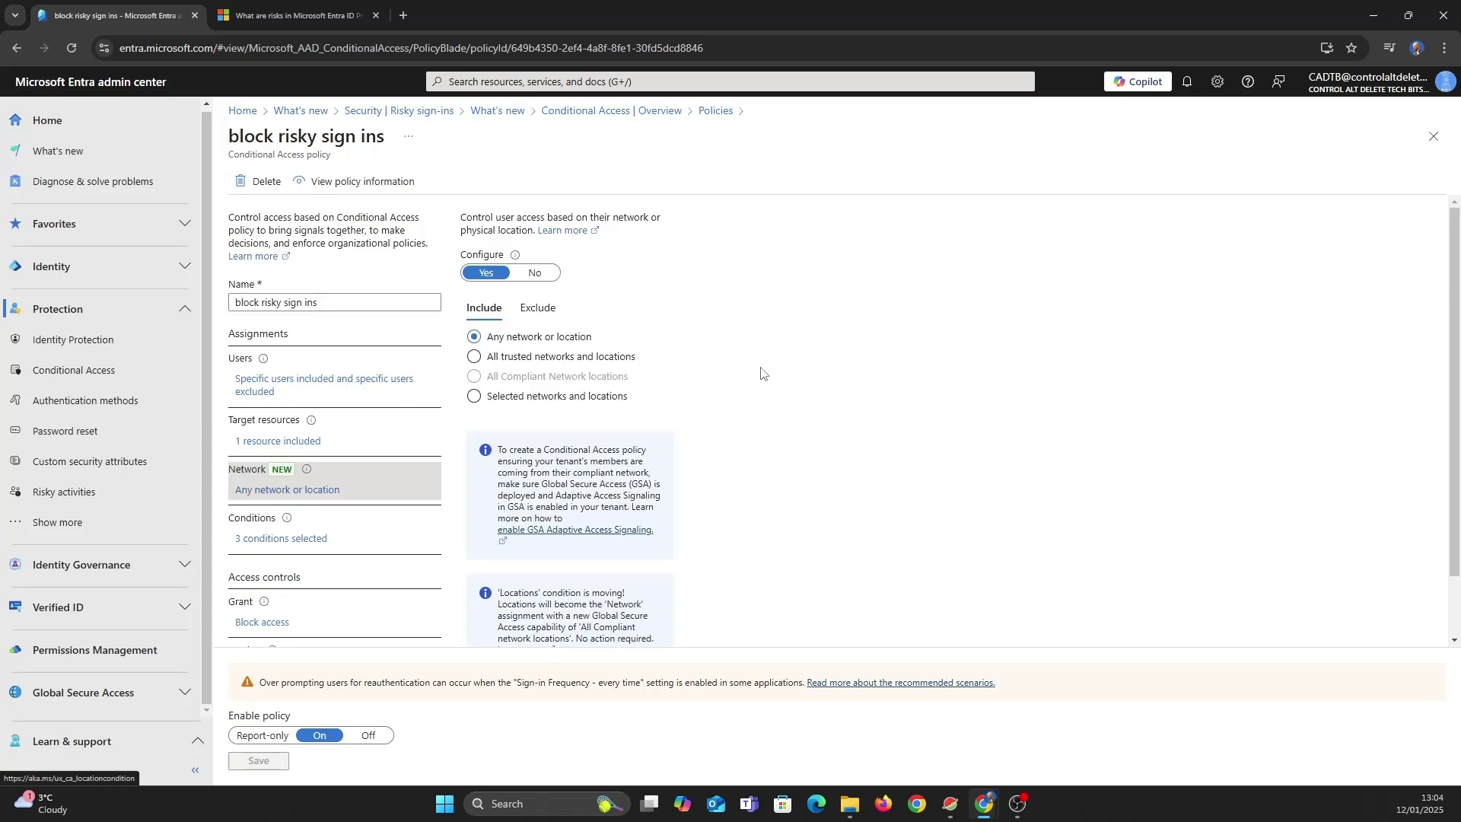
{"action": "scroll", "coordinate": [761, 372], "scroll_direction": "down", "scroll_amount": 1}
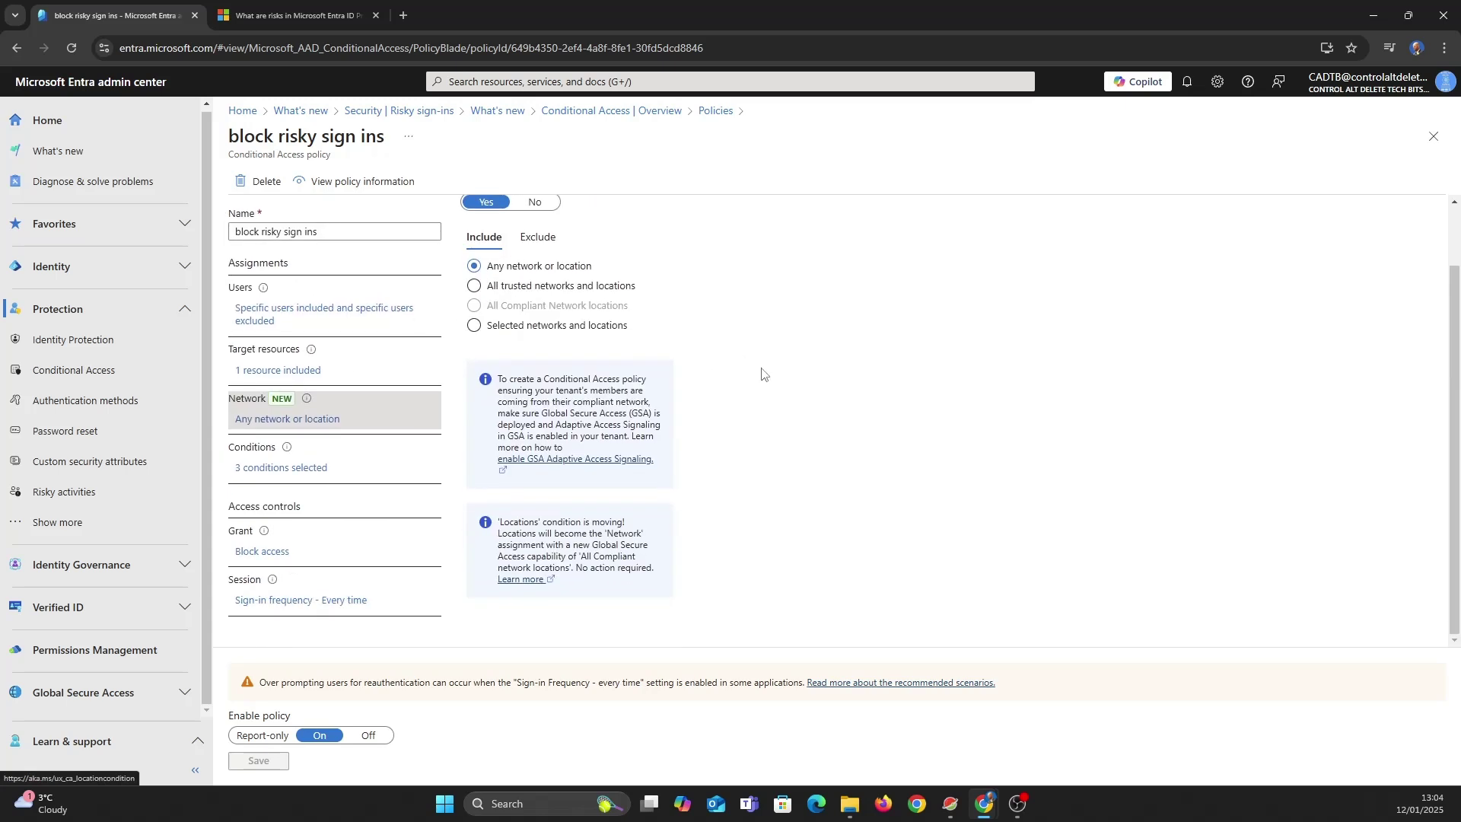
{"action": "left_click", "coordinate": [260, 553]}
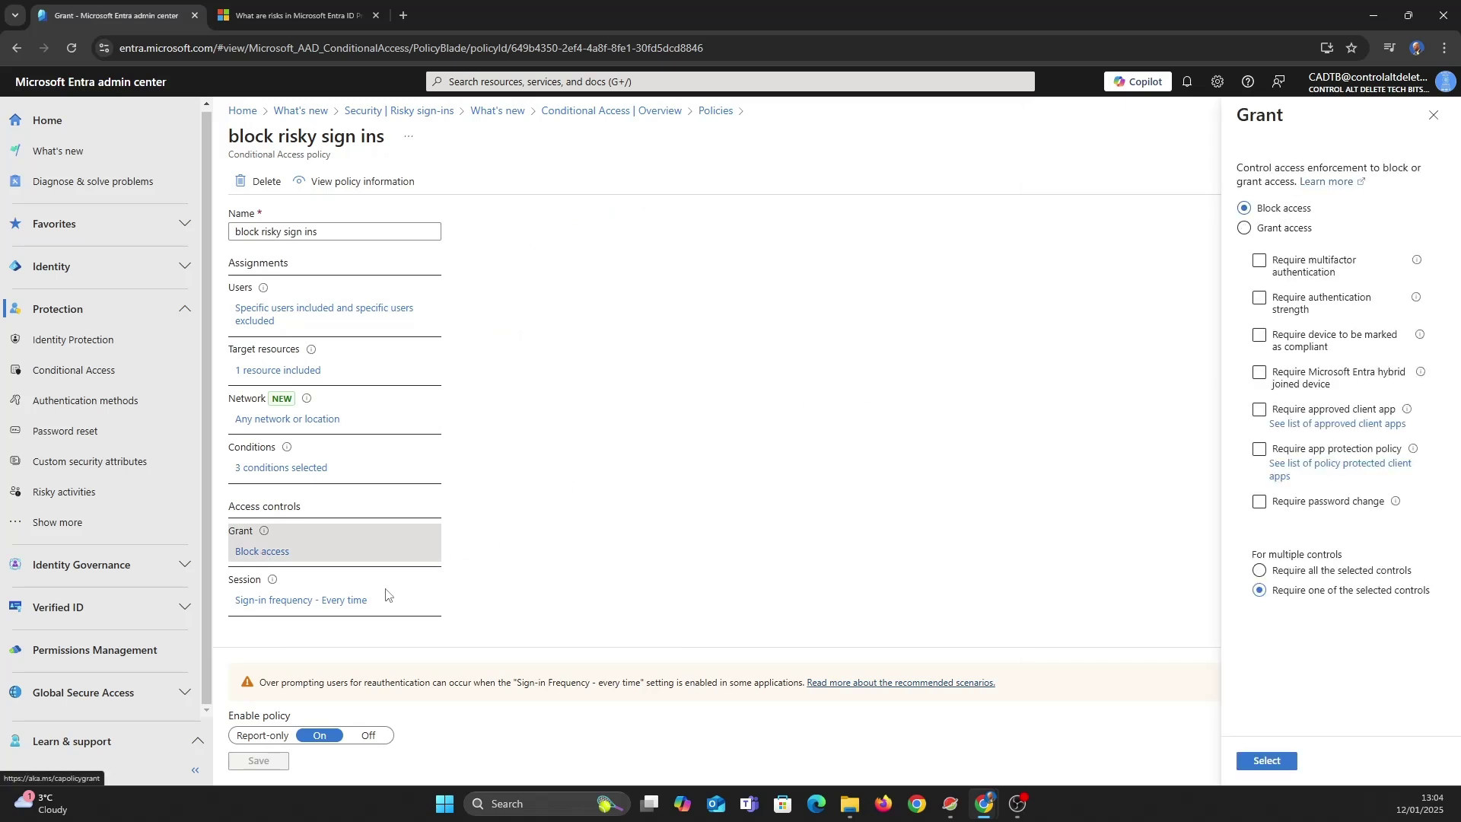
{"action": "left_click", "coordinate": [347, 606]}
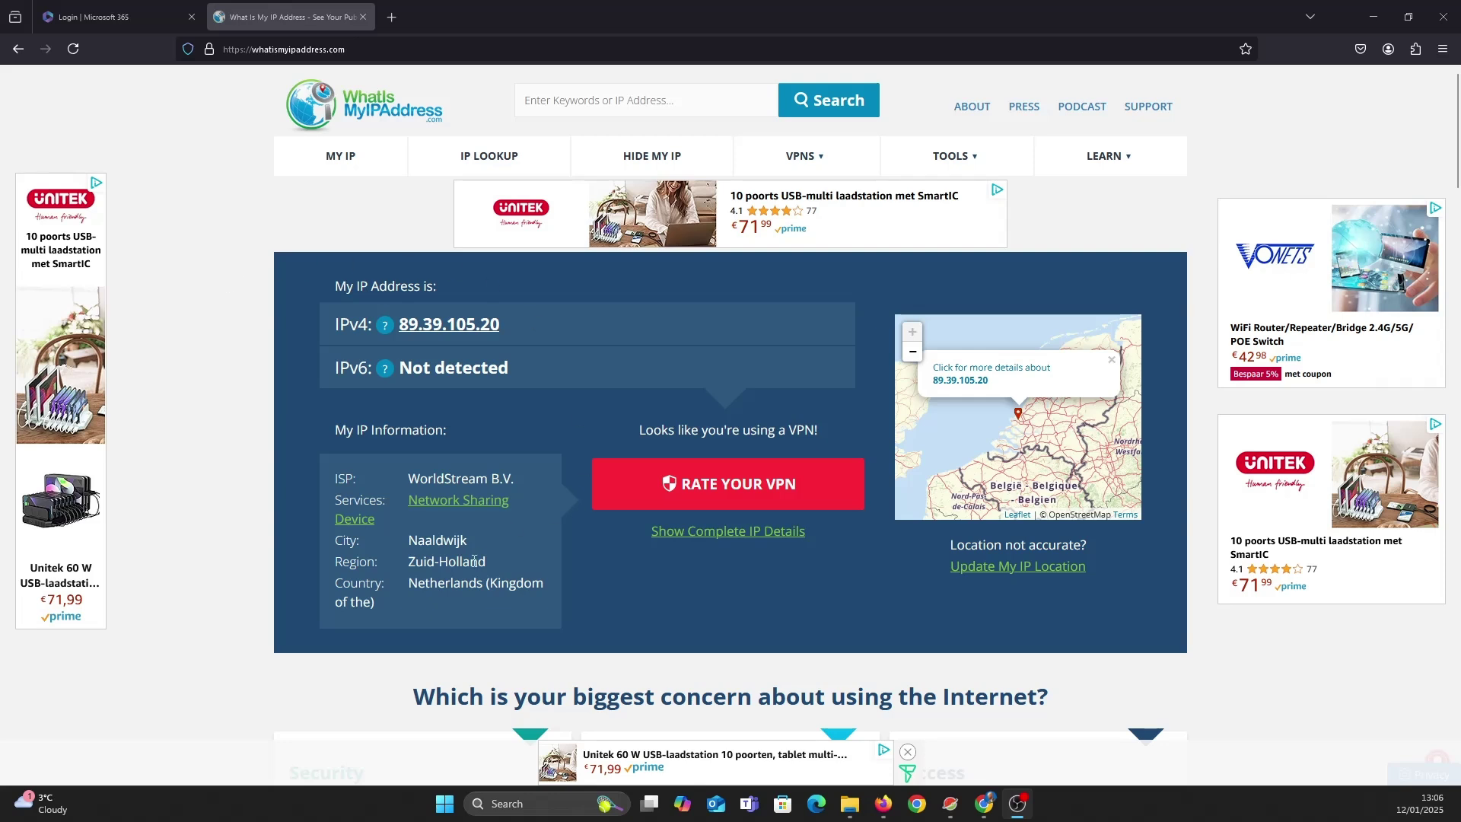
Note the VPN address 89.39.105.20 and go to the Microsoft 365 login page.
{"action": "left_click", "coordinate": [114, 17]}
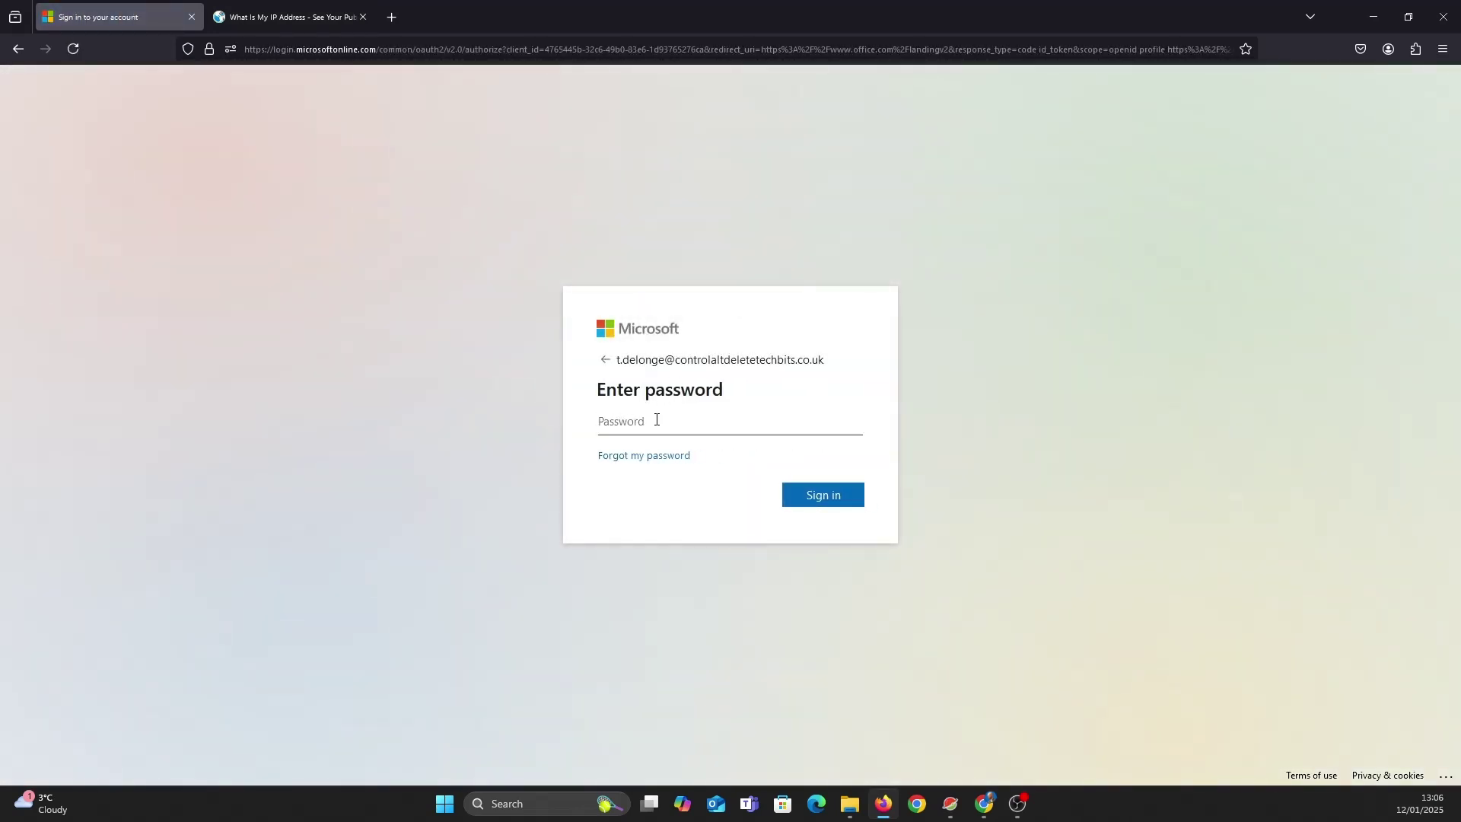
Sign in with the test user's password, getting the 'Your account is blocked' page.
{"action": "left_click", "coordinate": [656, 419]}
{"action": "type", "text": "••••••••••••••••"}
{"action": "key", "text": "Return"}
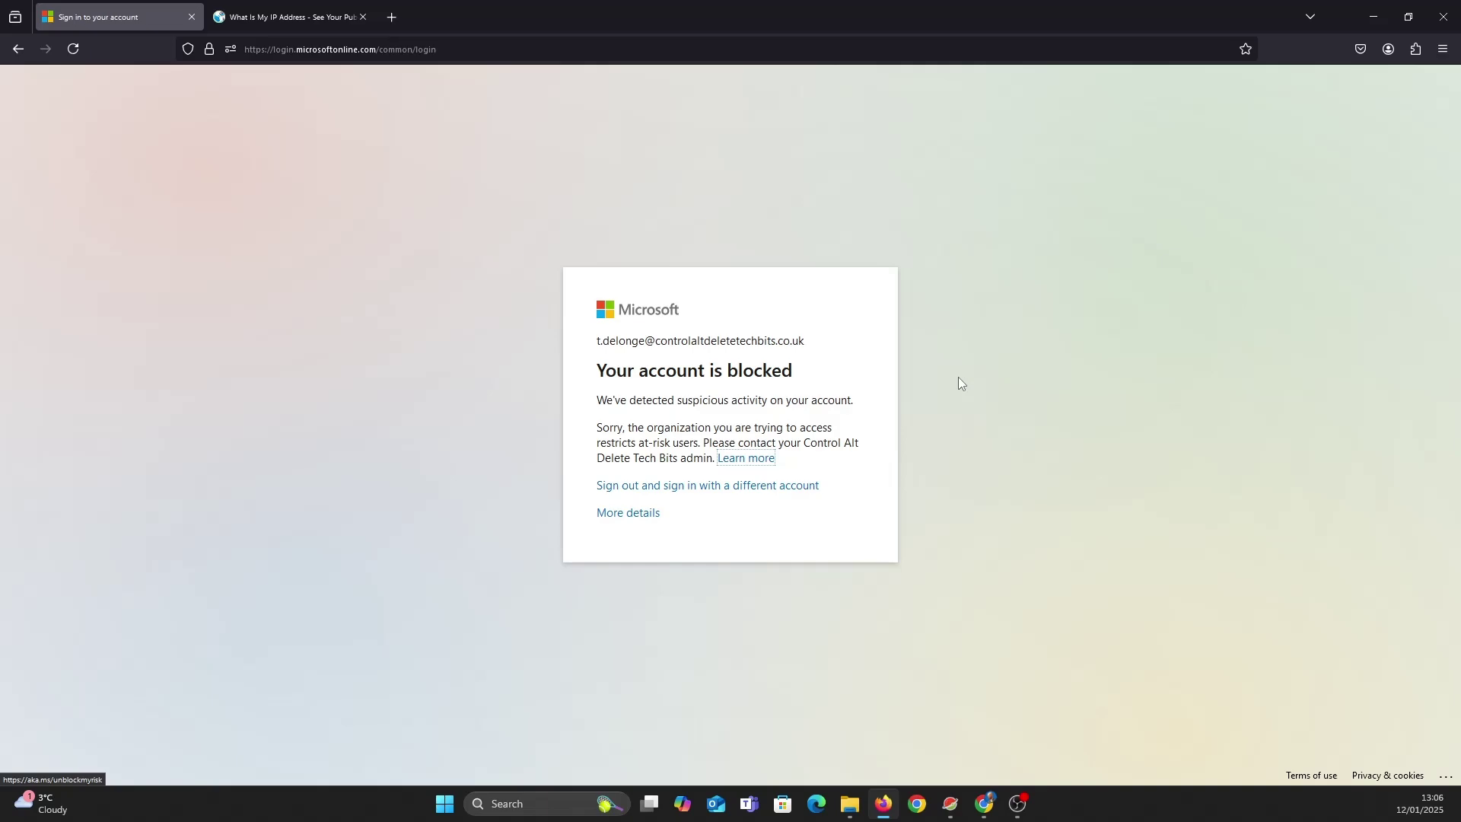
View the blocked sign-in's details, then open Entra's Risky sign-ins report under Protection > Risky activities.
{"action": "left_click", "coordinate": [645, 514]}
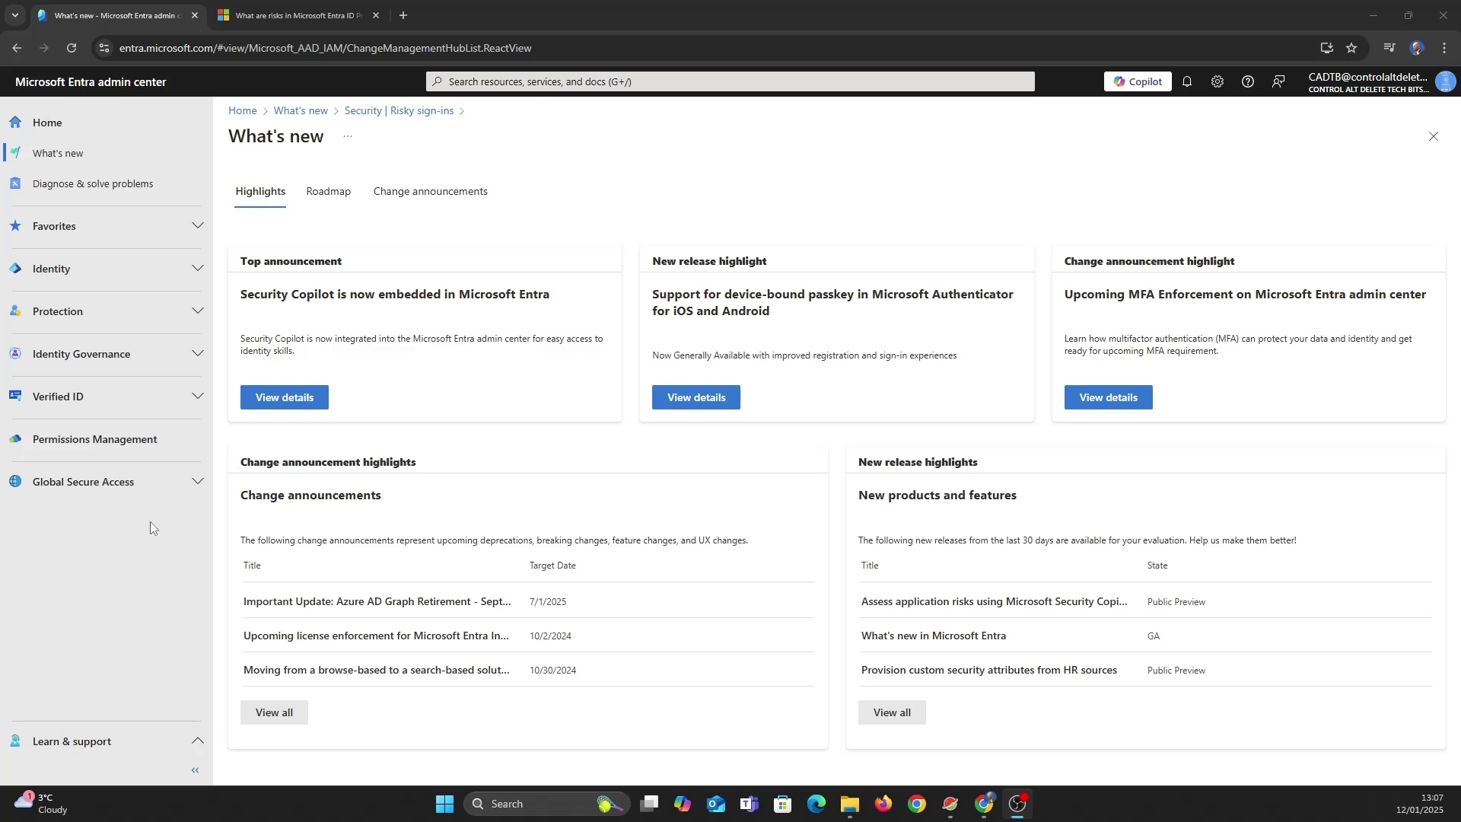
{"action": "left_click", "coordinate": [187, 317]}
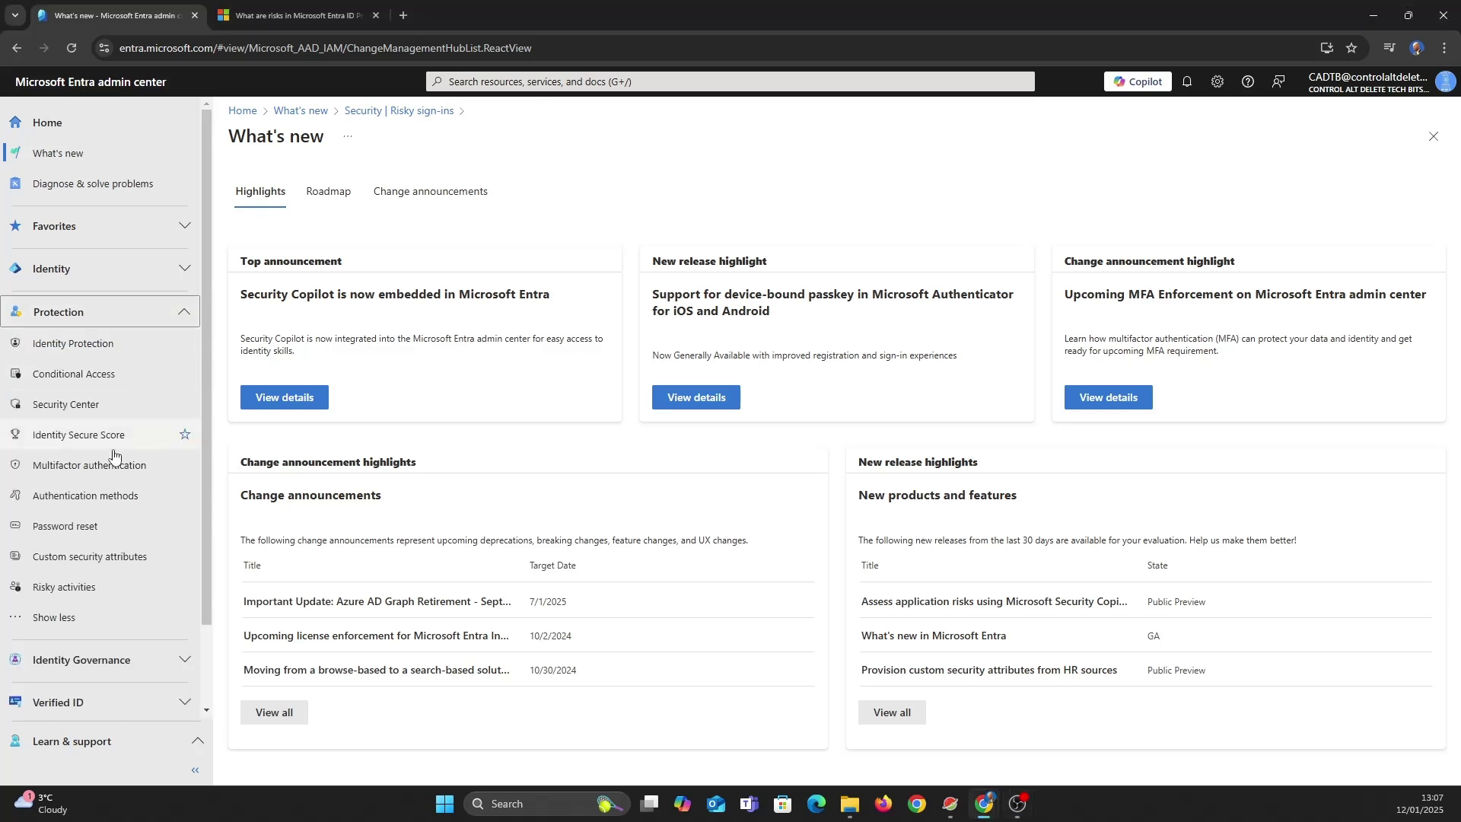
{"action": "left_click", "coordinate": [59, 588]}
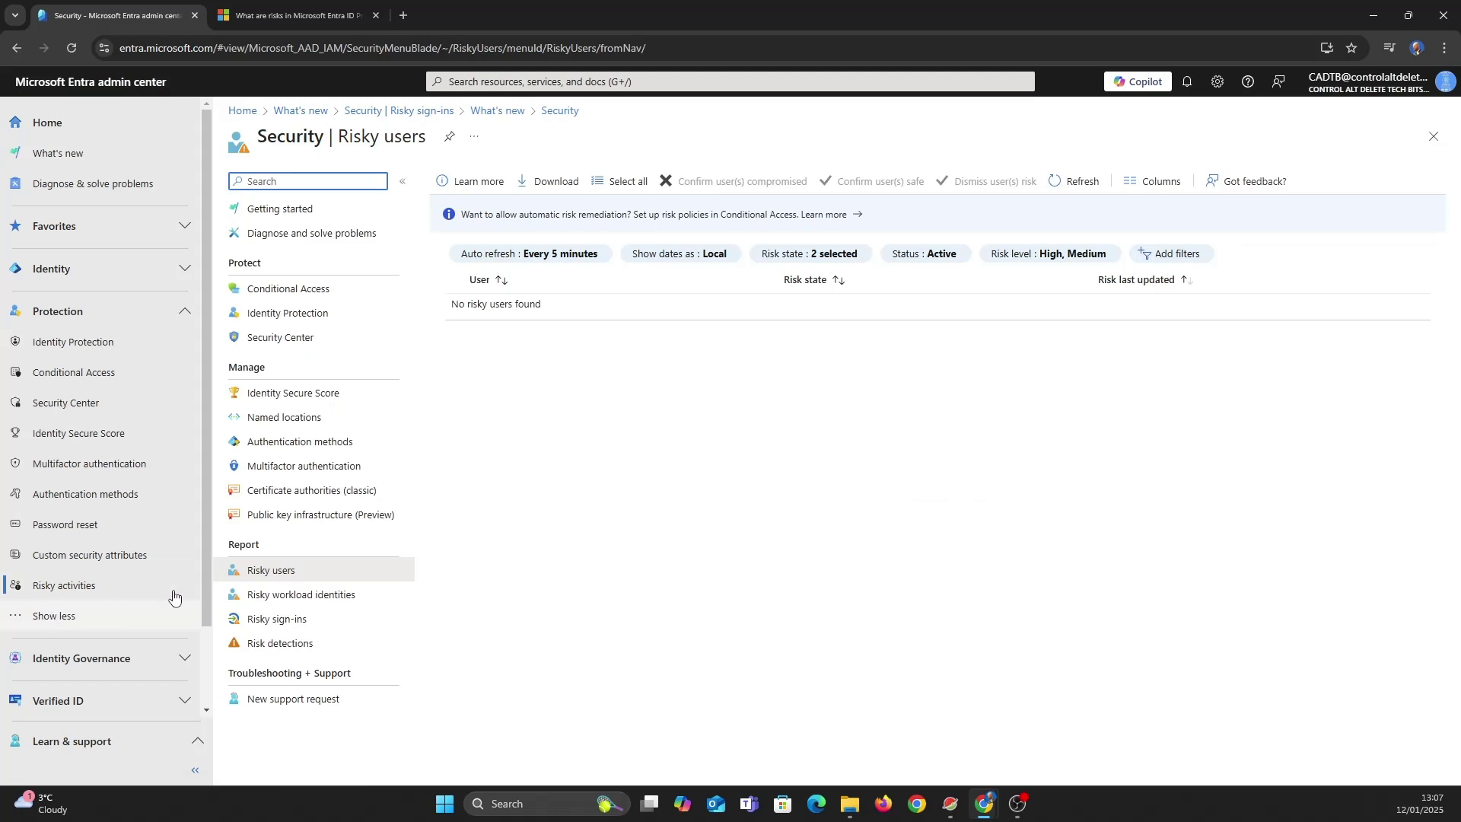
{"action": "left_click", "coordinate": [290, 621]}
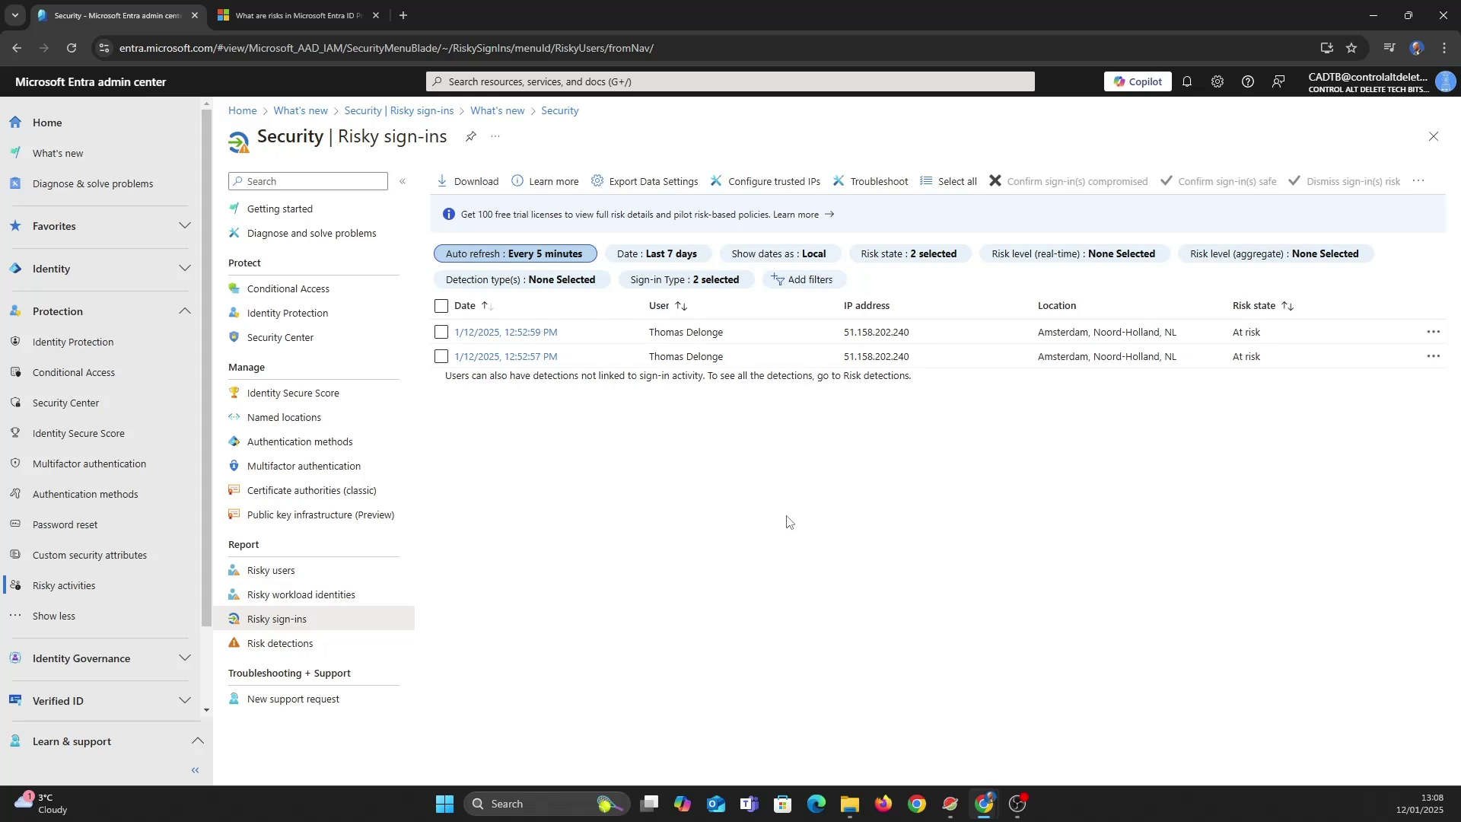
{"action": "left_click", "coordinate": [522, 358]}
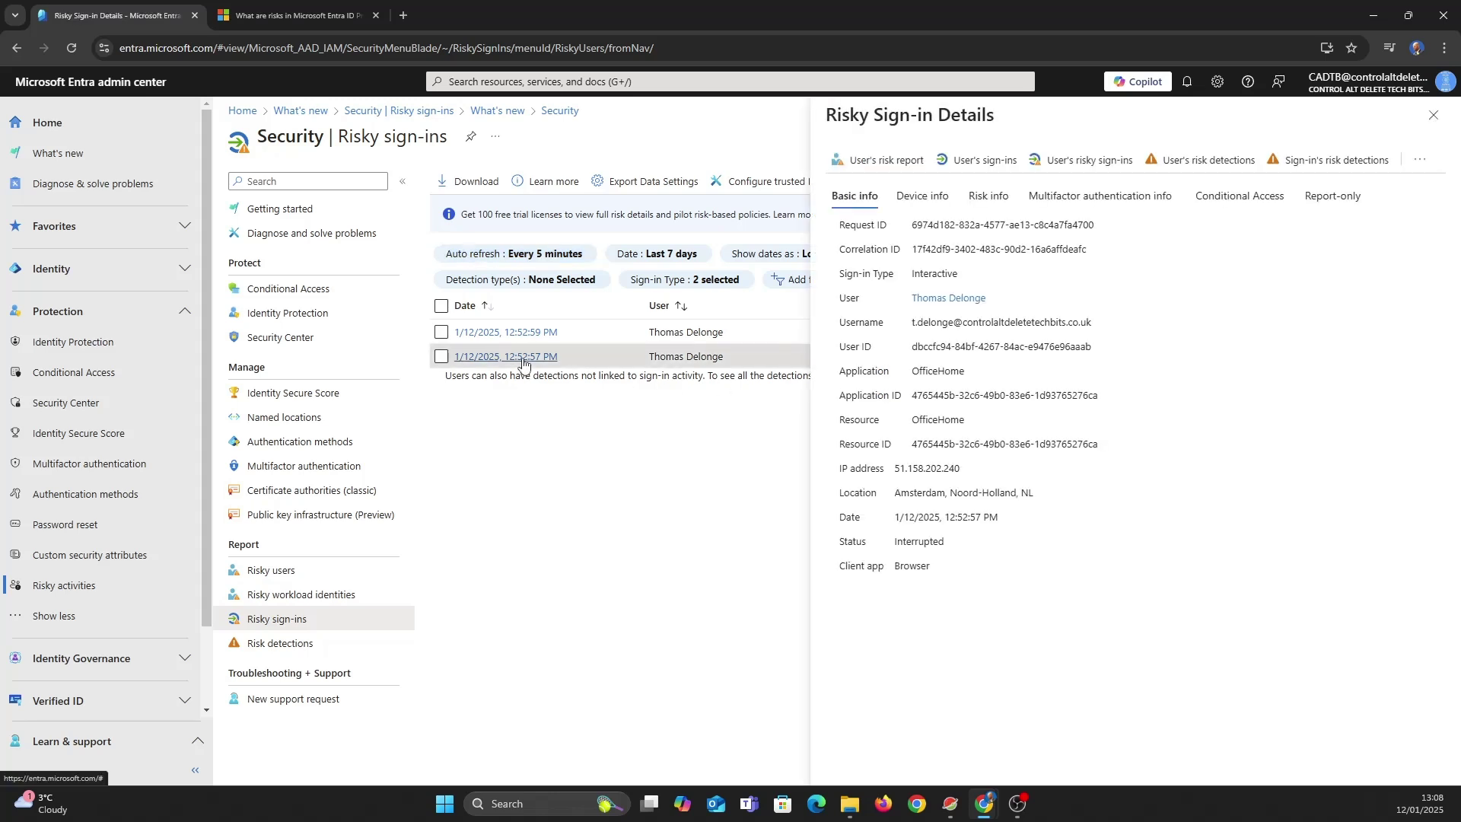
{"action": "left_click", "coordinate": [982, 161]}
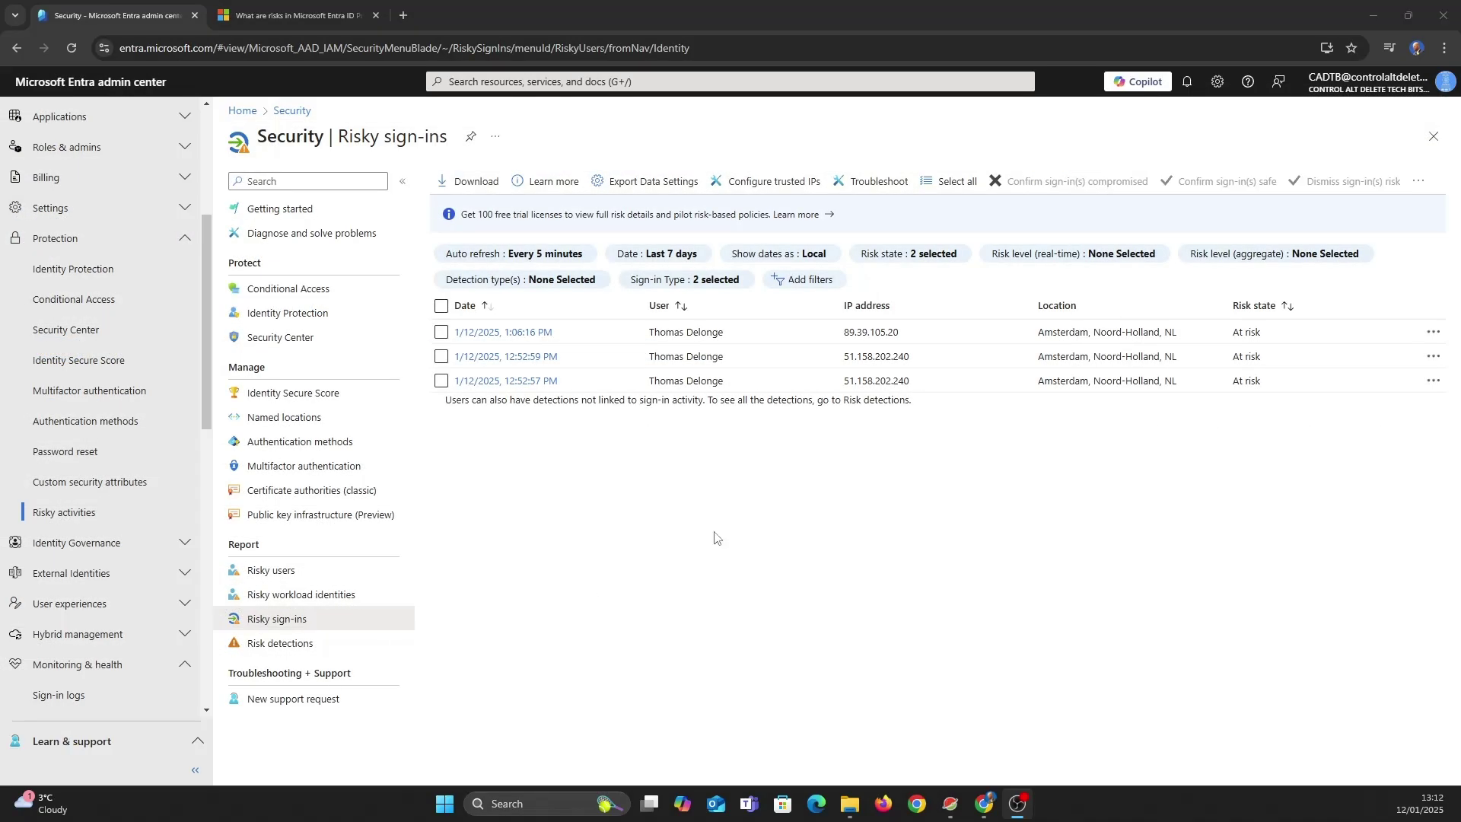
{"action": "left_click", "coordinate": [442, 332]}
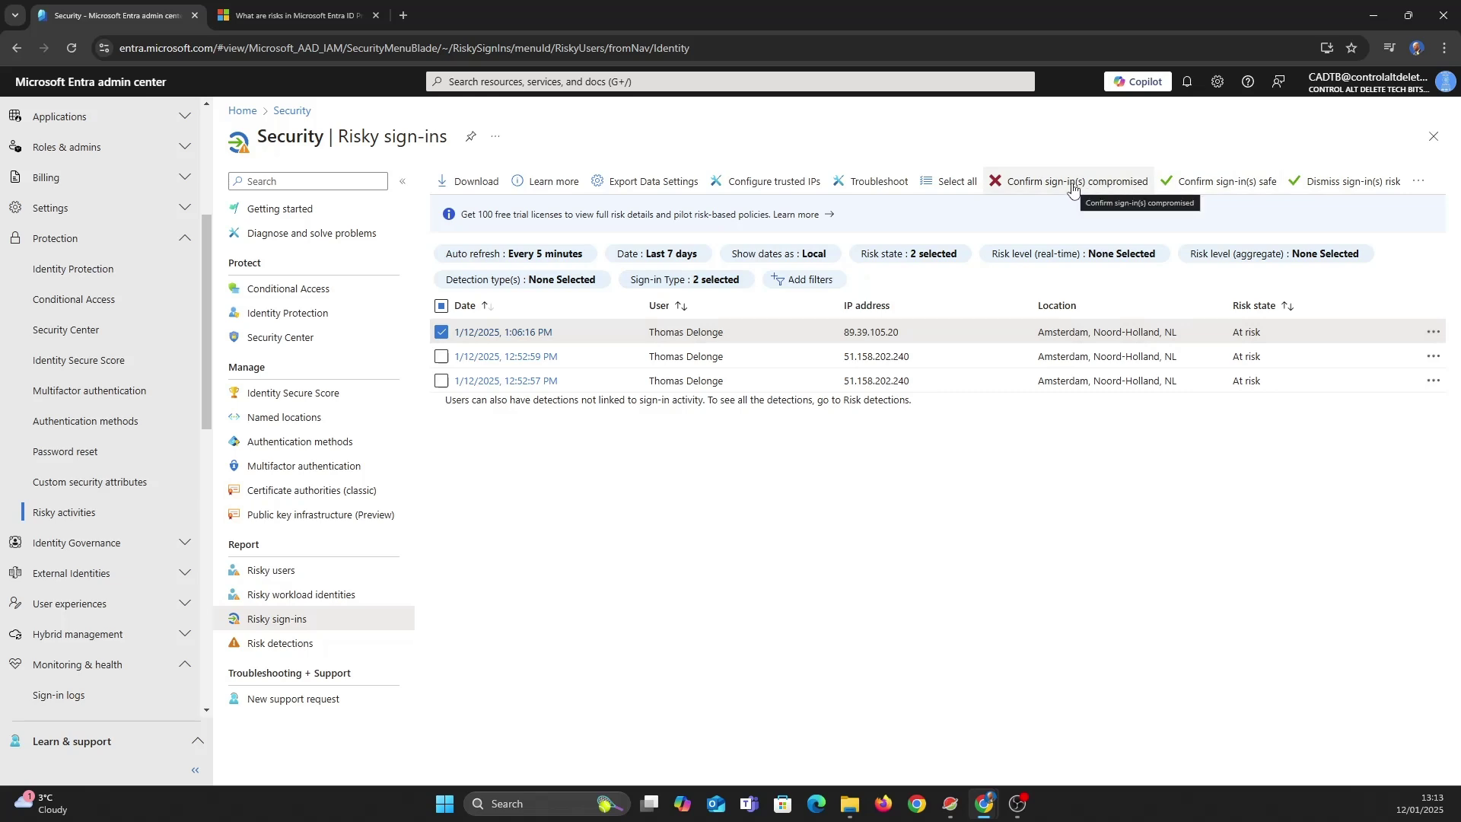
{"action": "left_click", "coordinate": [513, 339]}
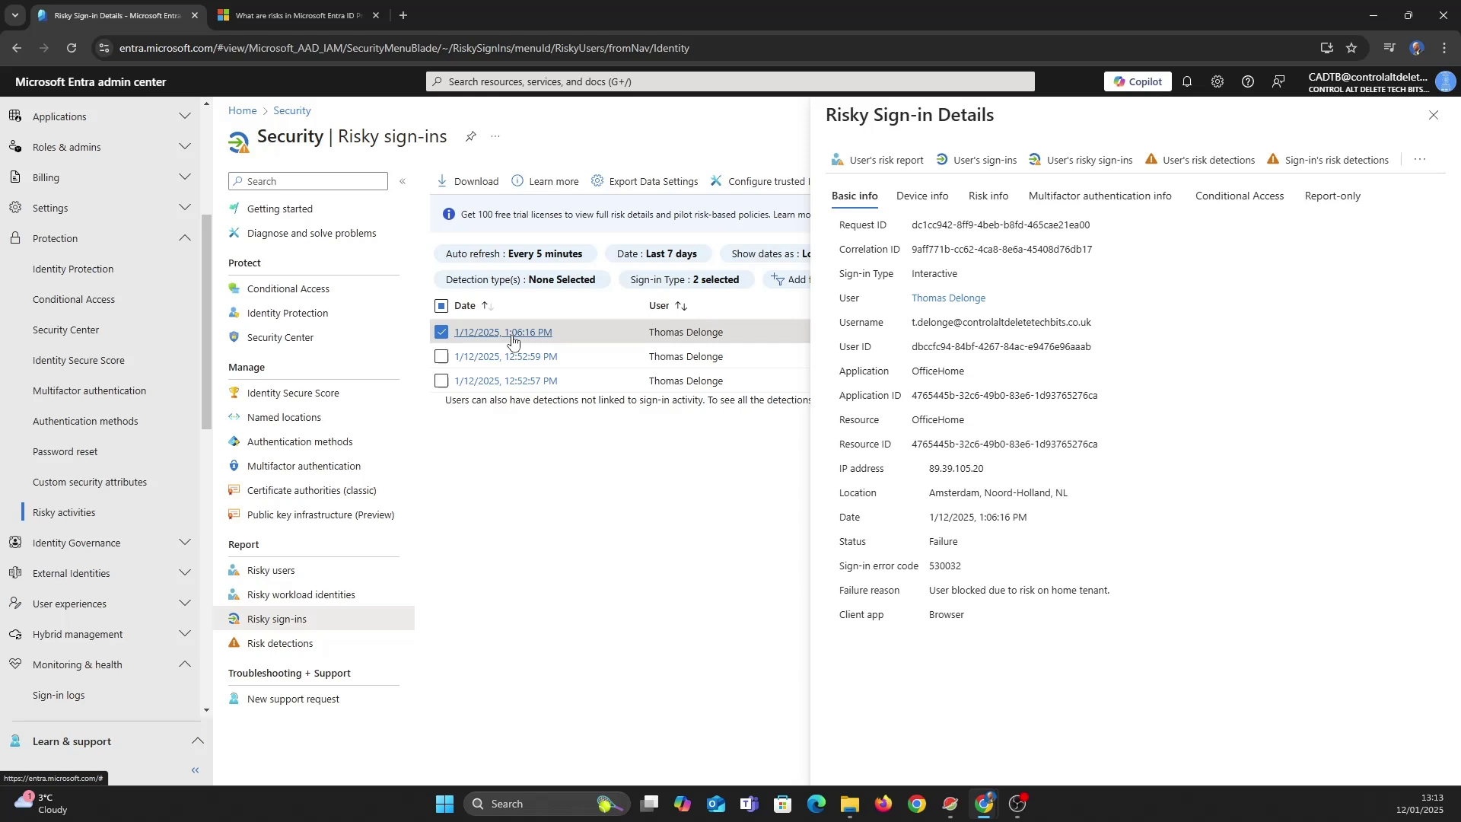
{"action": "left_click", "coordinate": [989, 196]}
{"action": "mouse_move", "coordinate": [1108, 238]}
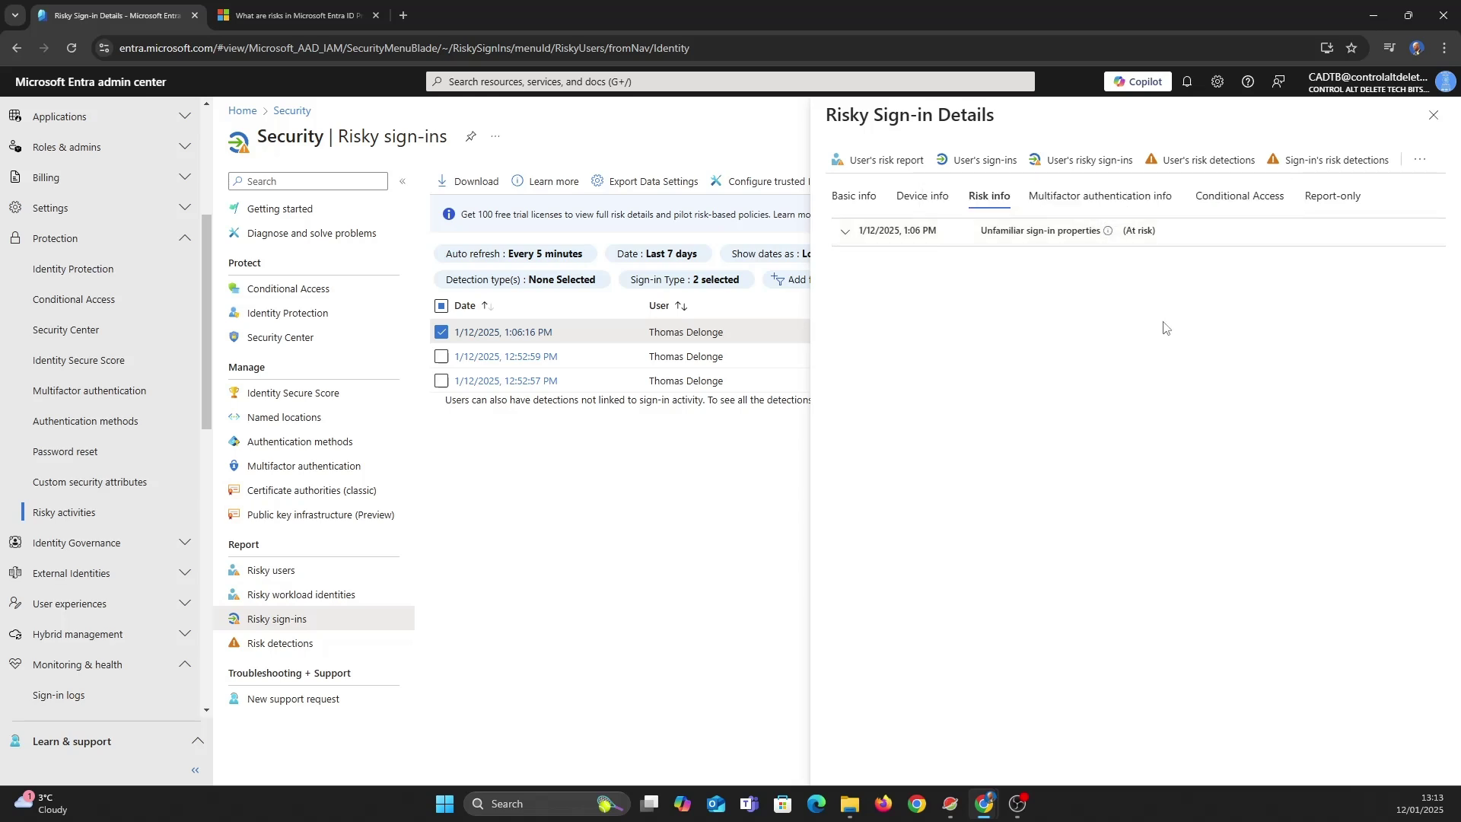
{"action": "left_click", "coordinate": [570, 498]}
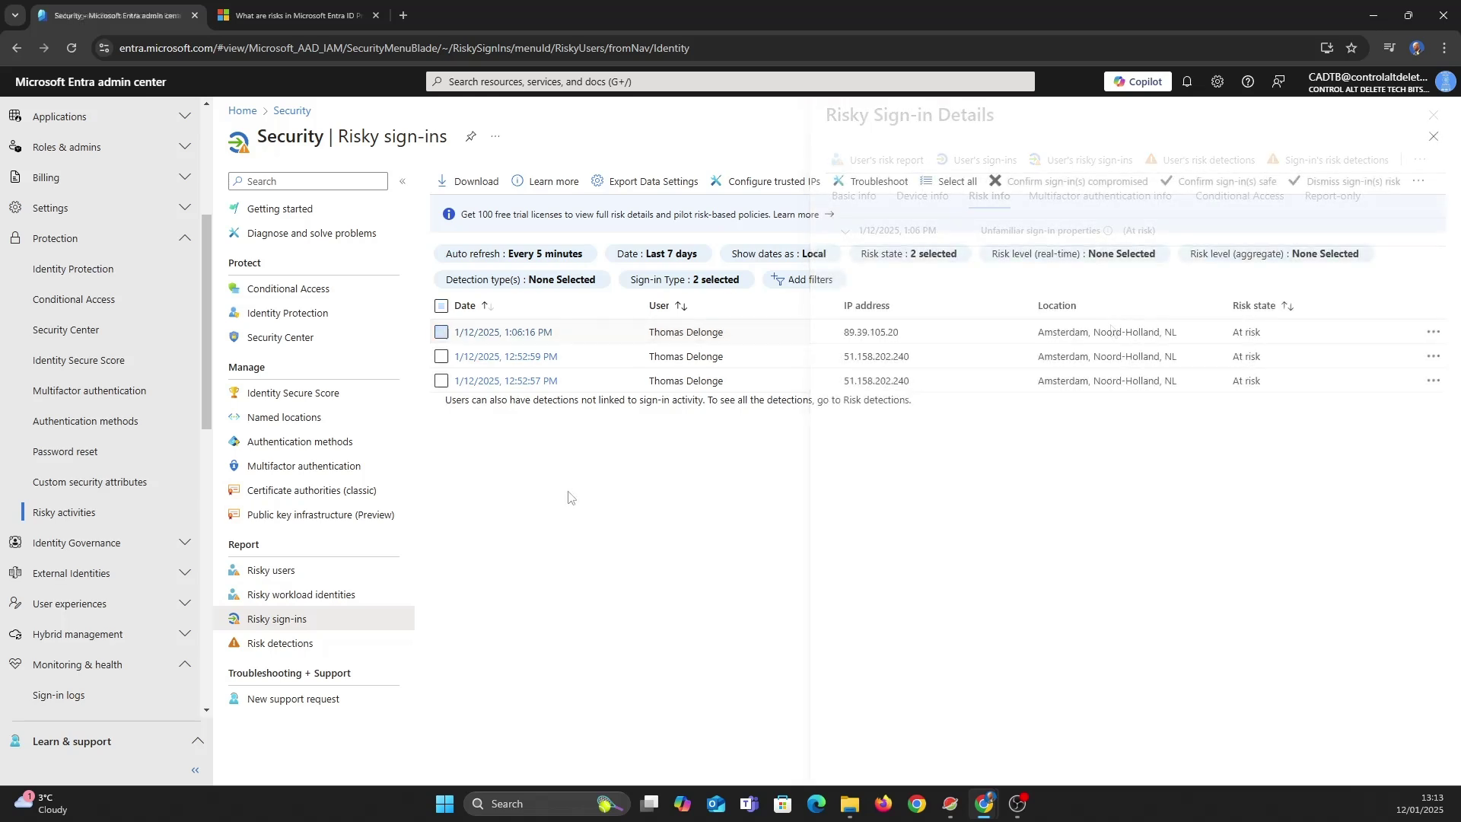
{"action": "left_click", "coordinate": [441, 335]}
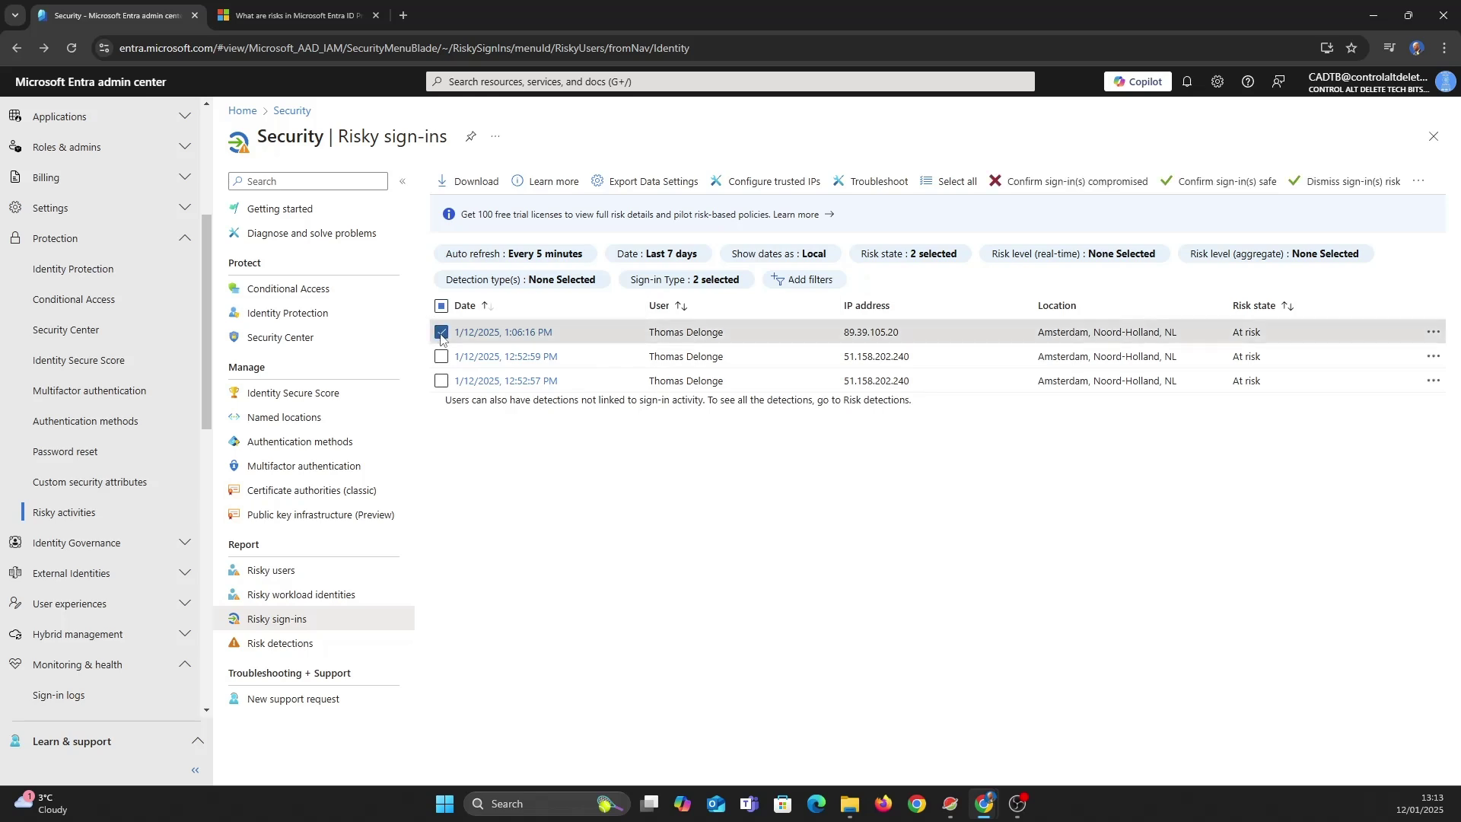
Mark the selected 1:06:16 PM sign-in as compromised and accept the confirmation.
{"action": "left_click", "coordinate": [1054, 186]}
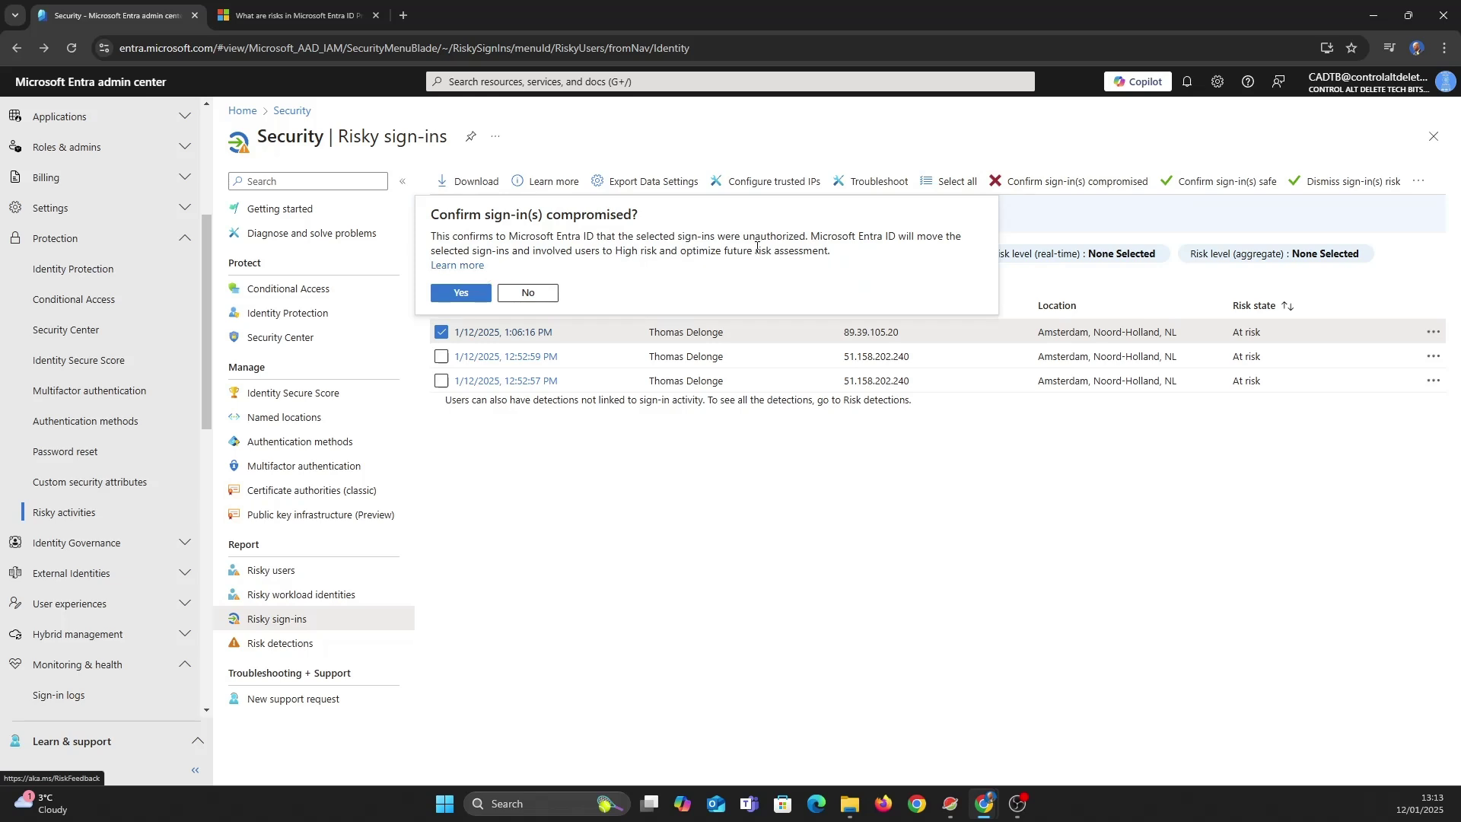
{"action": "left_click", "coordinate": [461, 294]}
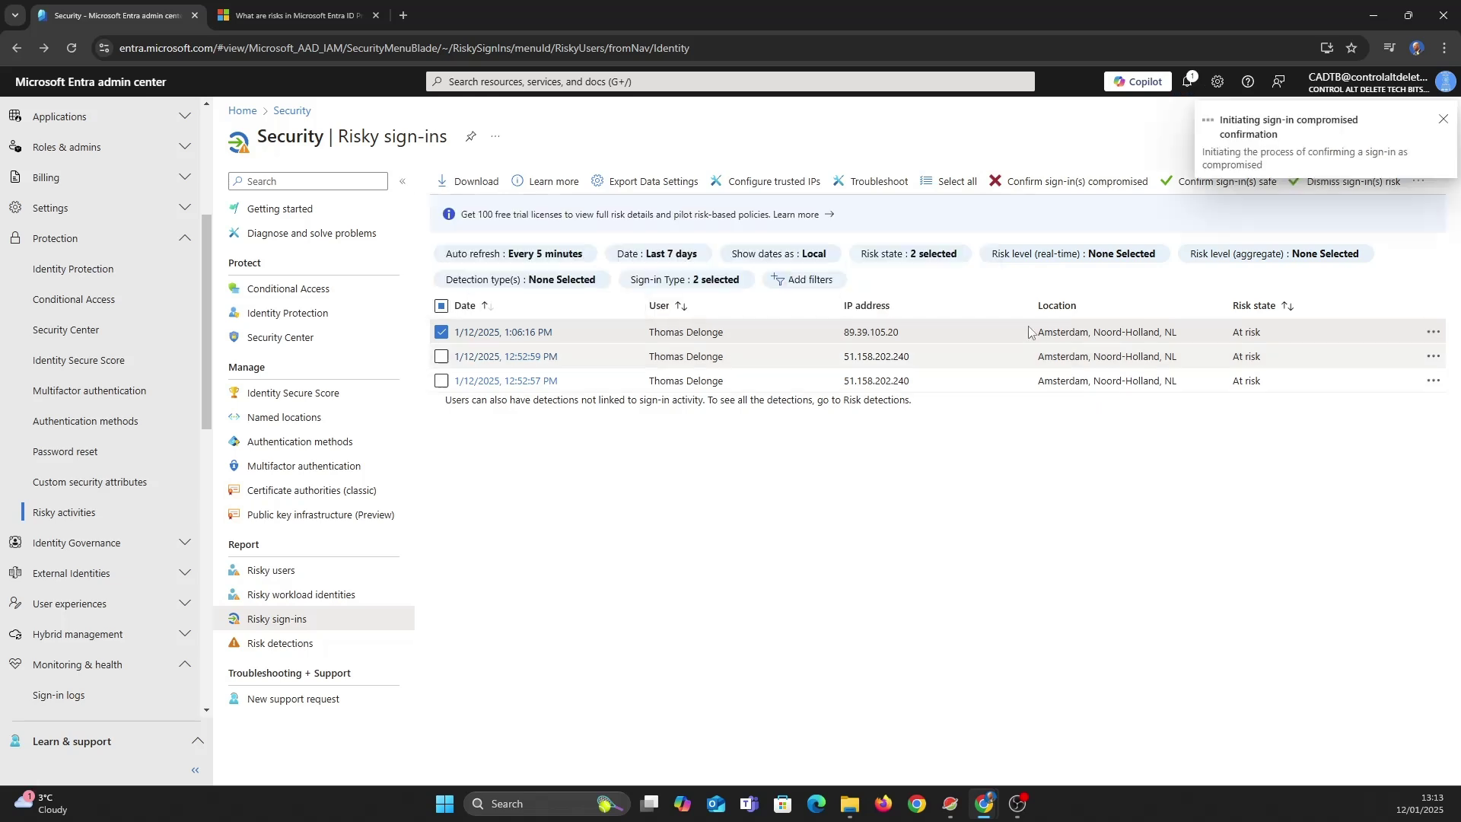